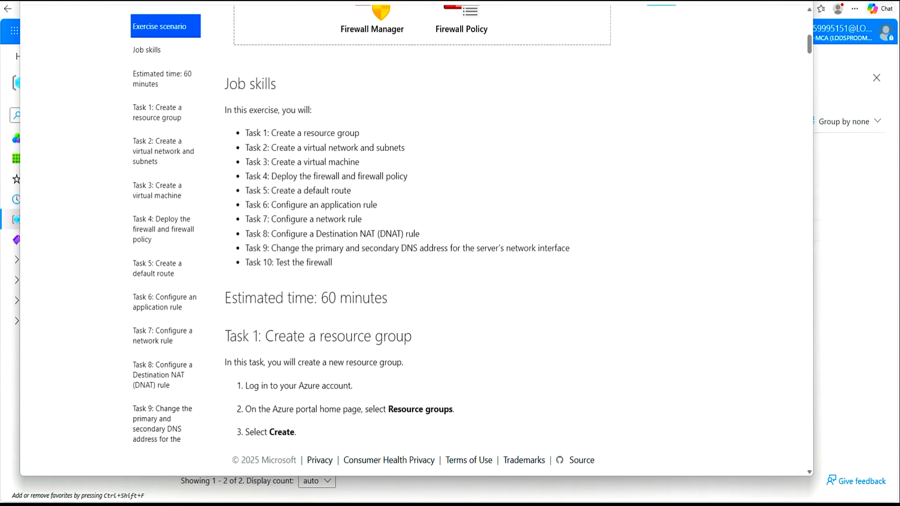
Step: Close the exercise instructions and go back Home to reopen the Resource groups list
scroll(625, 134, "up", 5)
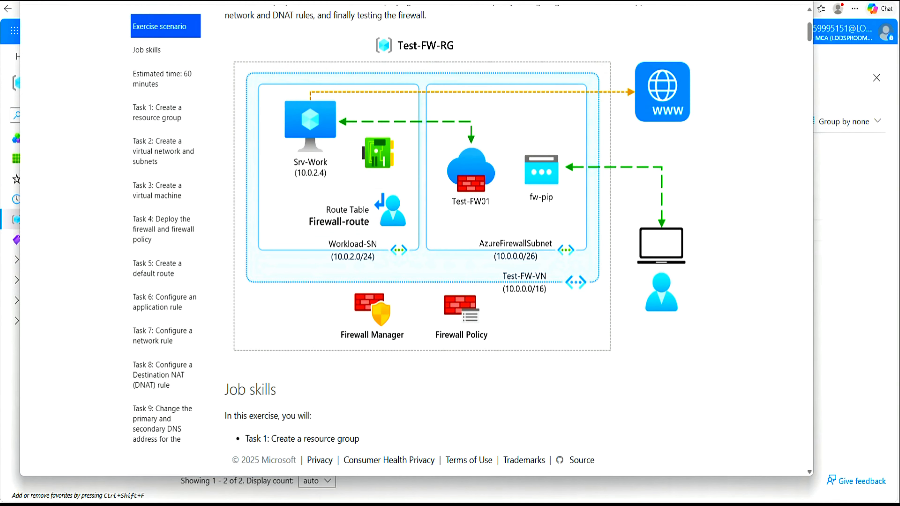
left_click(758, 1)
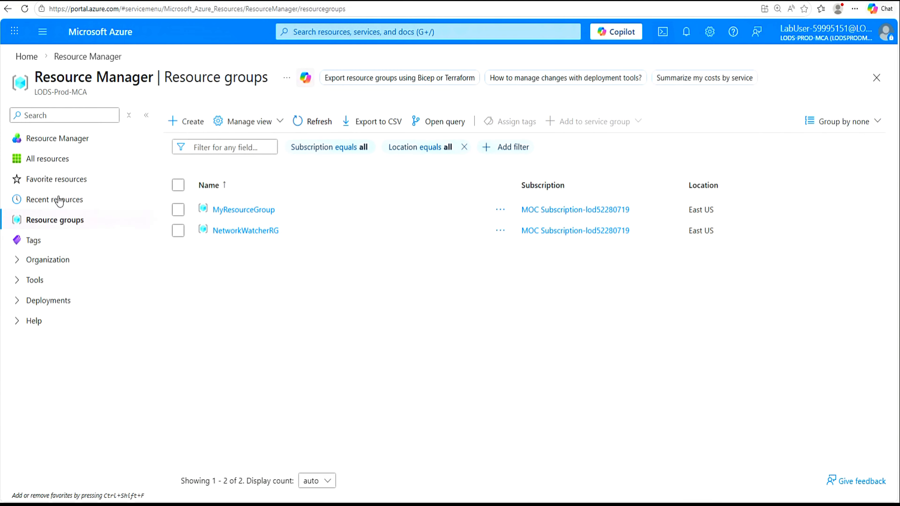
left_click(31, 57)
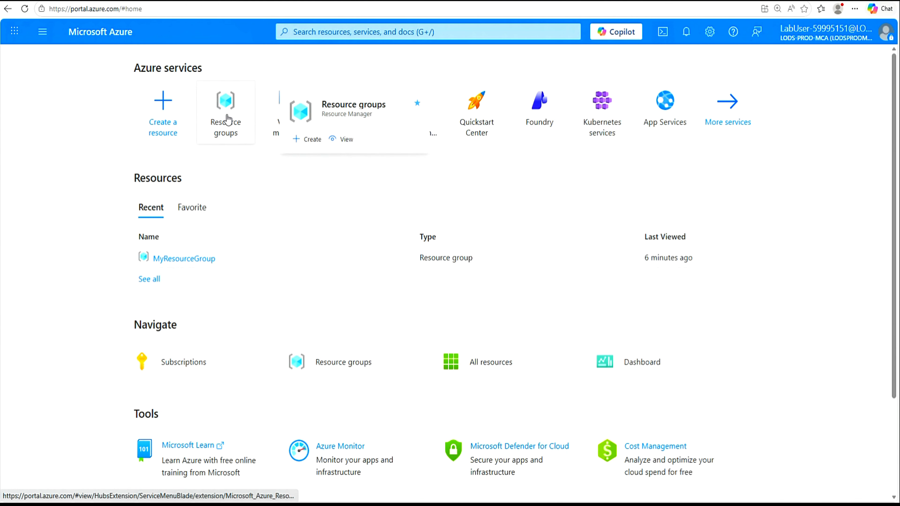
left_click(227, 115)
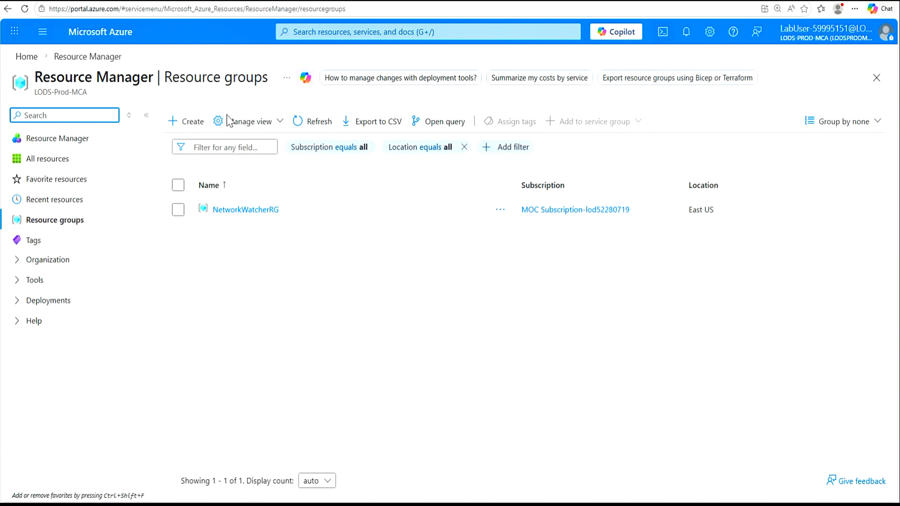
Step: Create the resource group Test-FW-RG in East US
left_click(192, 126)
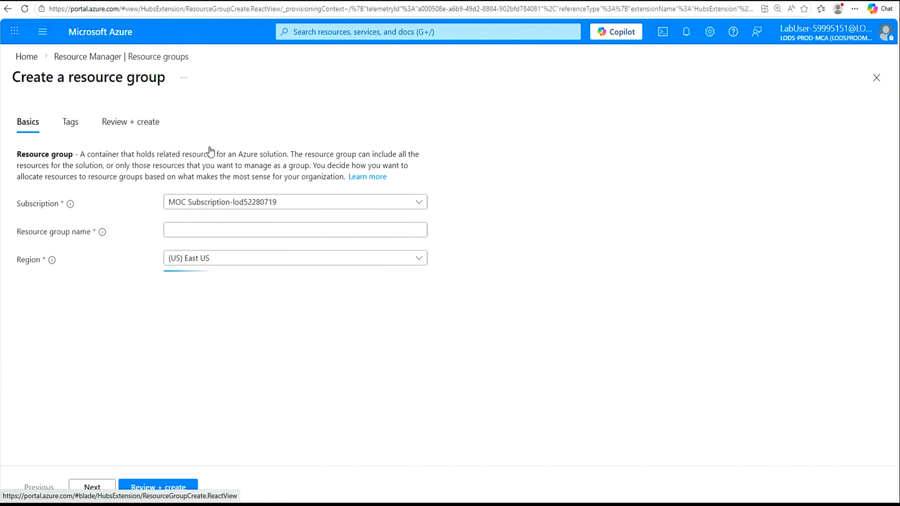
left_click(173, 234)
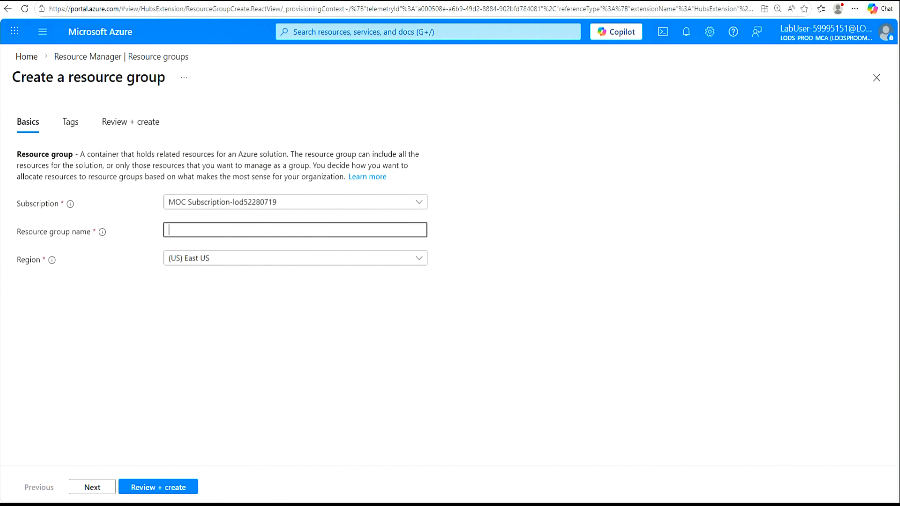
type("Test-FW-RG")
left_click(158, 489)
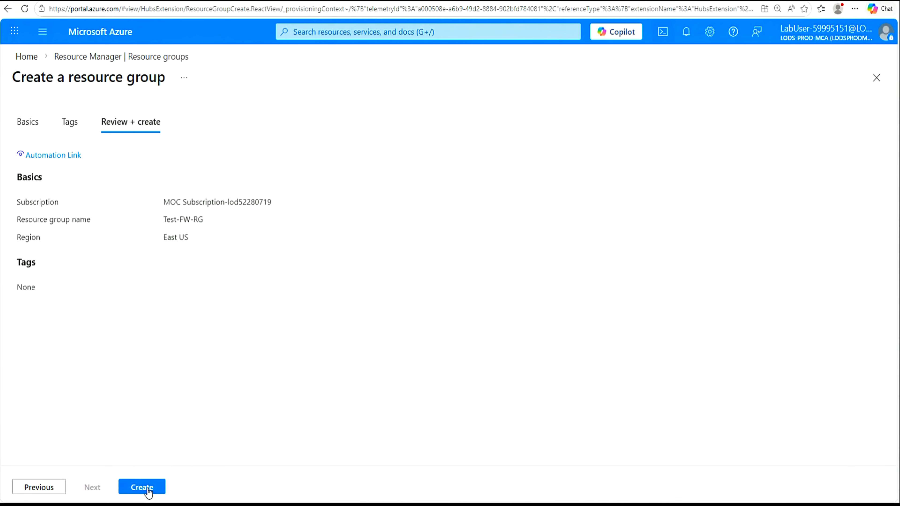
left_click(147, 489)
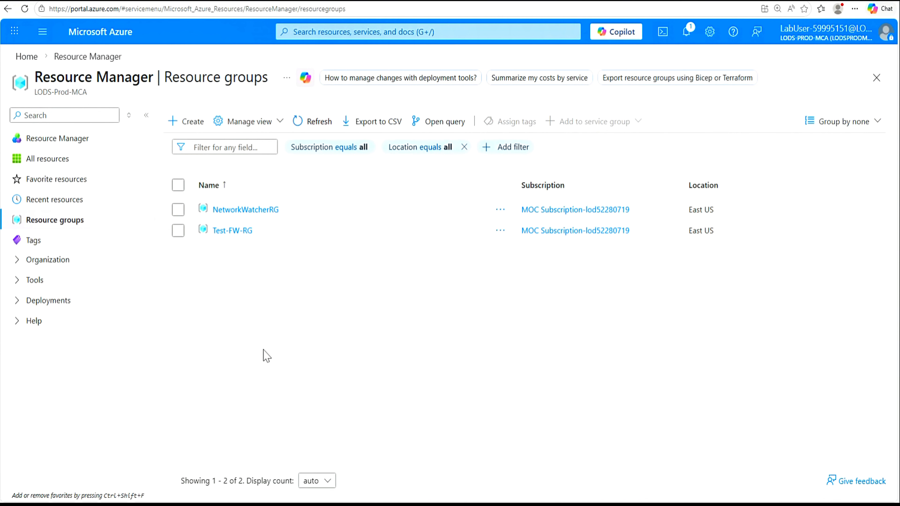
Step: Find Virtual networks through the portal search and start creating a new virtual network
left_click(345, 36)
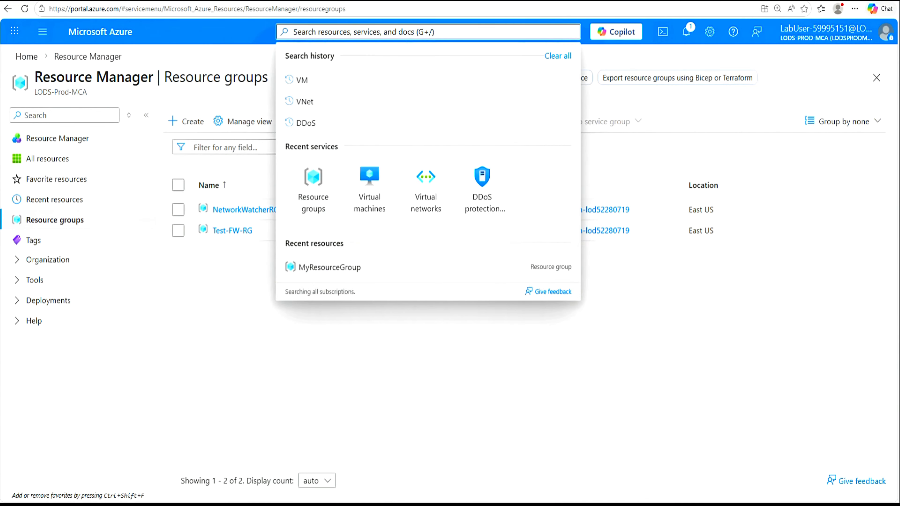
type("virtual network")
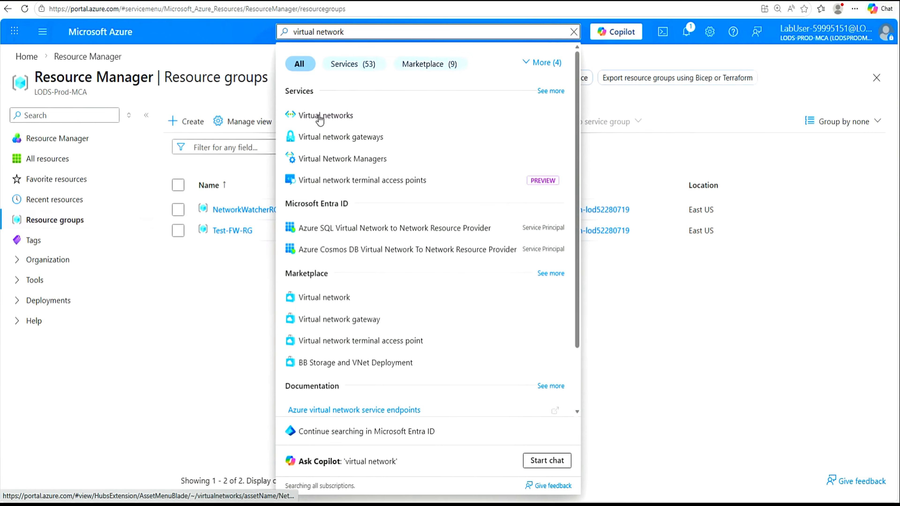
left_click(320, 115)
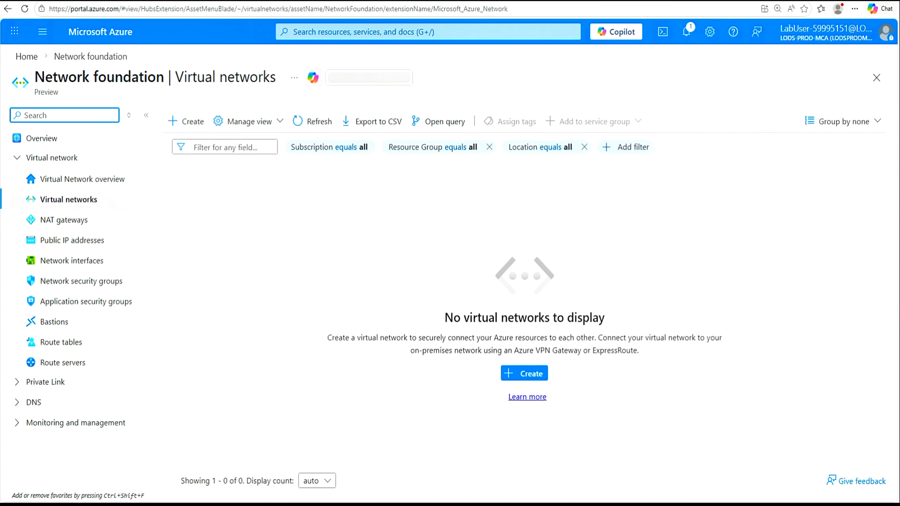
left_click(185, 121)
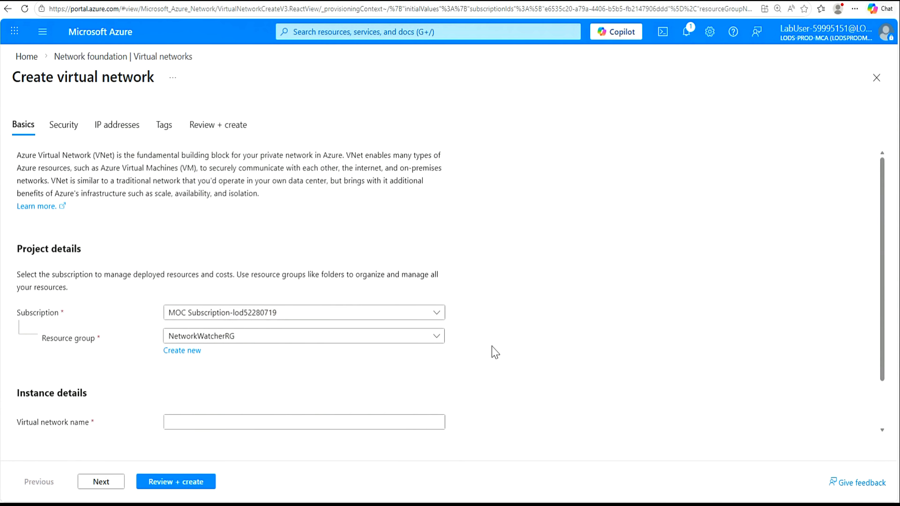
Step: Place the network in Test-FW-RG, name it Test-FW-VN, and continue to Security
left_click(437, 337)
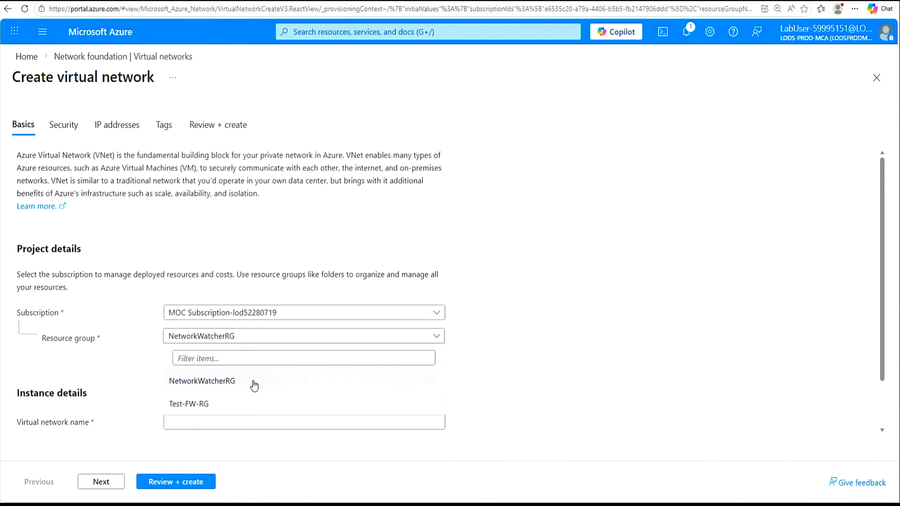
left_click(215, 408)
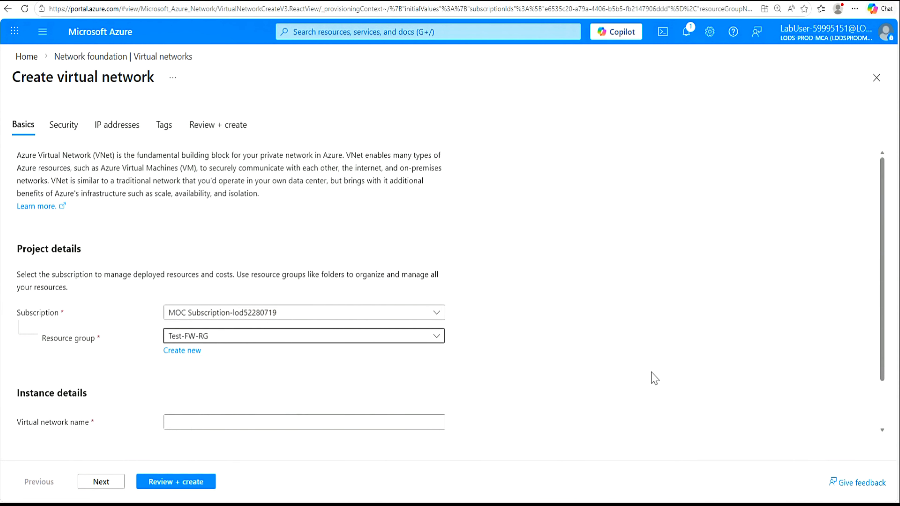
scroll(655, 379, "down", 1)
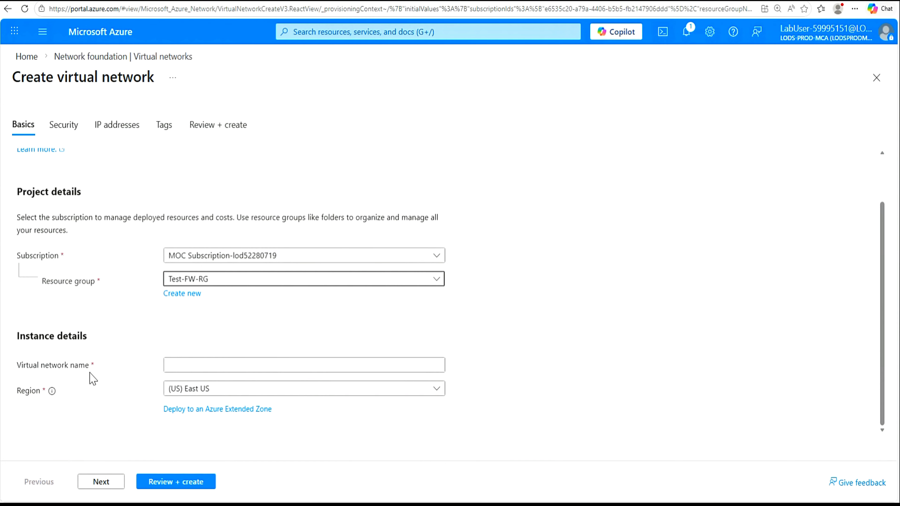
left_click(194, 366)
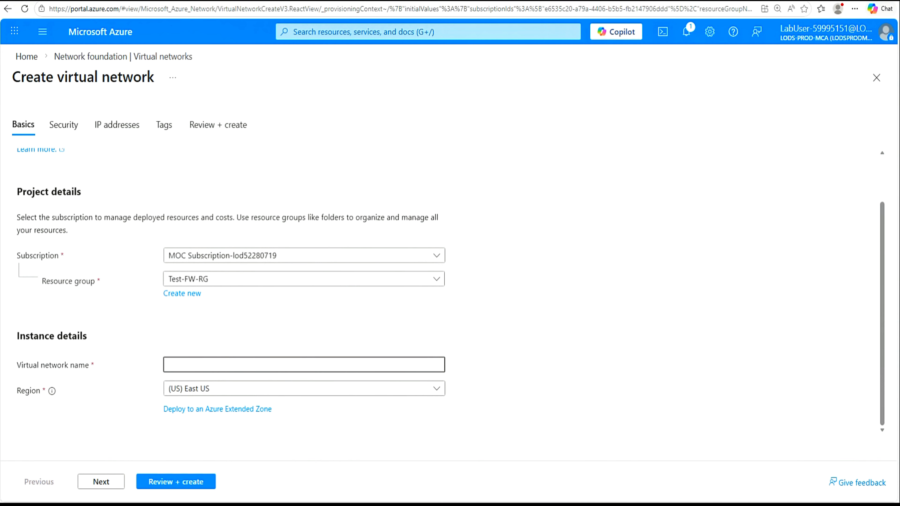
type("Test-FW-VN")
left_click(102, 486)
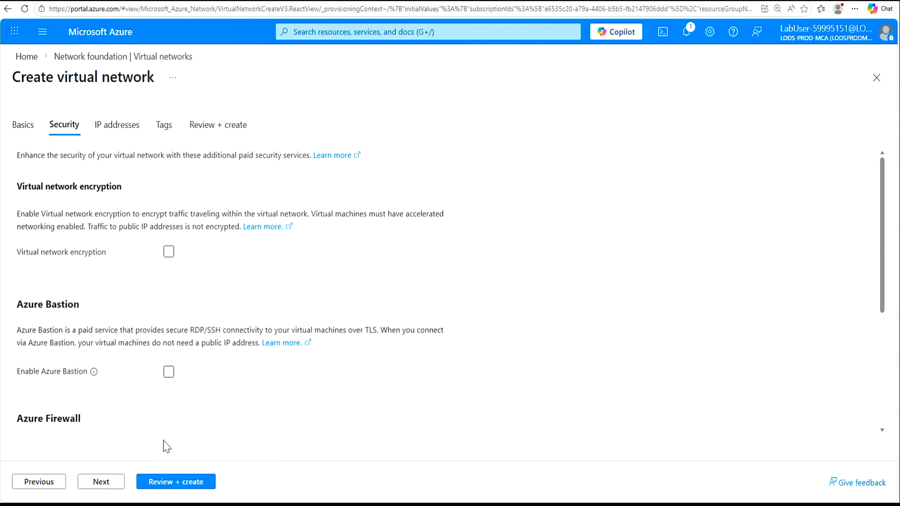
Step: Change the default subnet to Azure Firewall purpose, named AzureFirewallSubnet, starting at 10.0.1.0/26
left_click(109, 489)
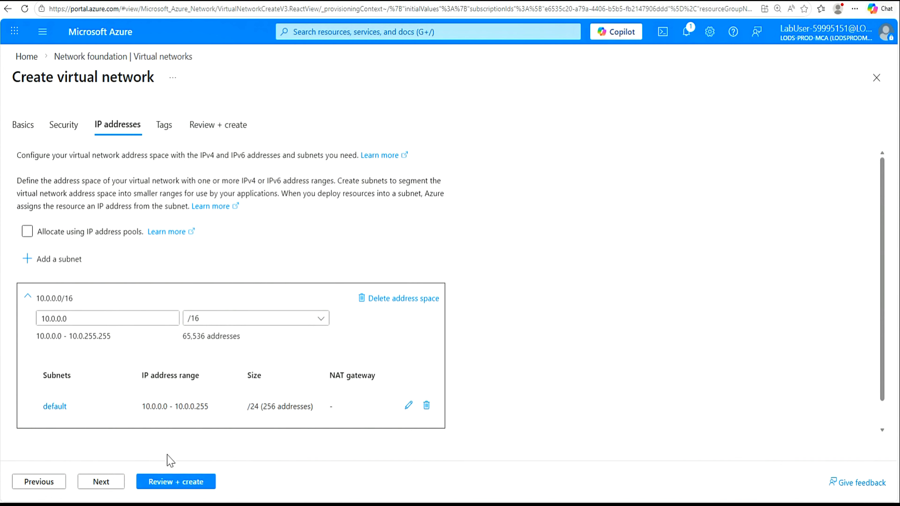
left_click(409, 407)
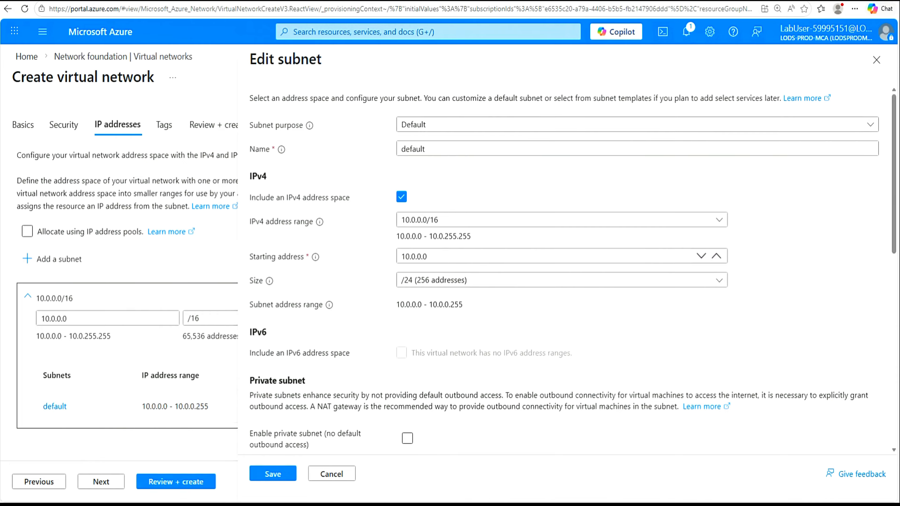
left_click(873, 128)
left_click(434, 218)
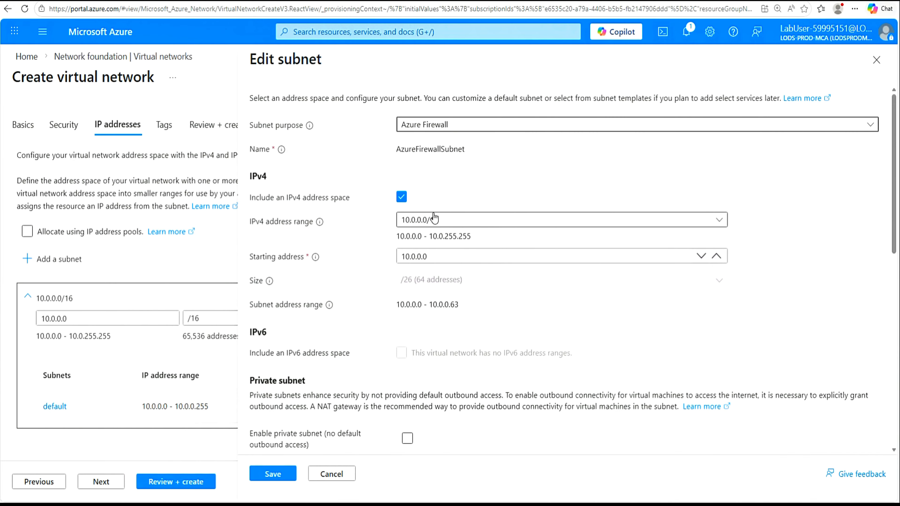
left_click_drag(469, 154, 387, 157)
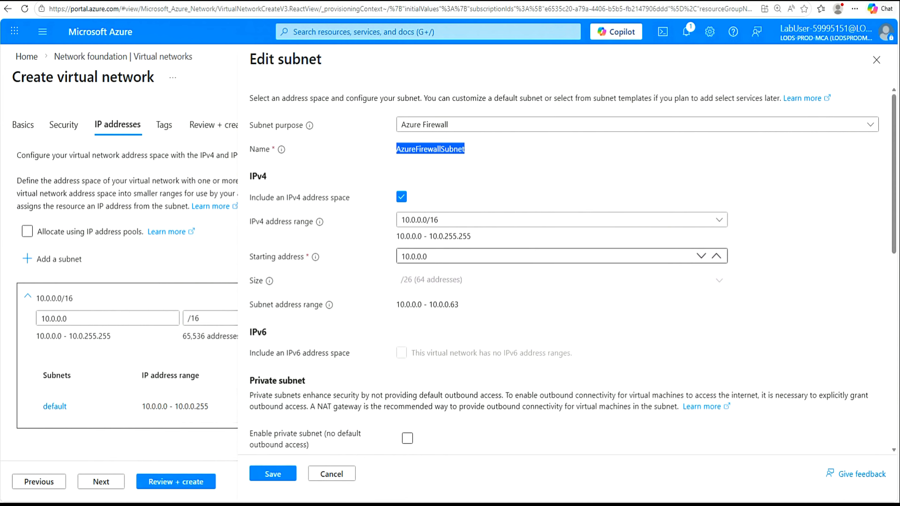
left_click(419, 256)
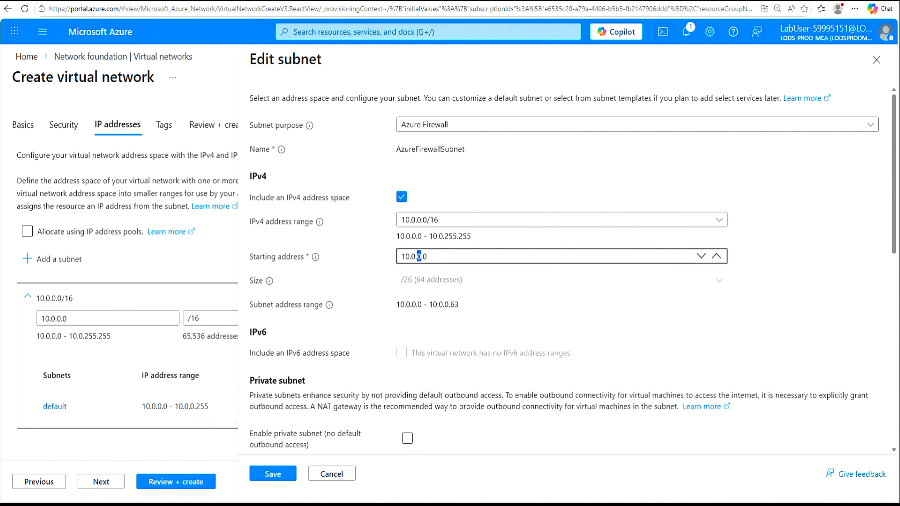
type("1")
left_click(272, 474)
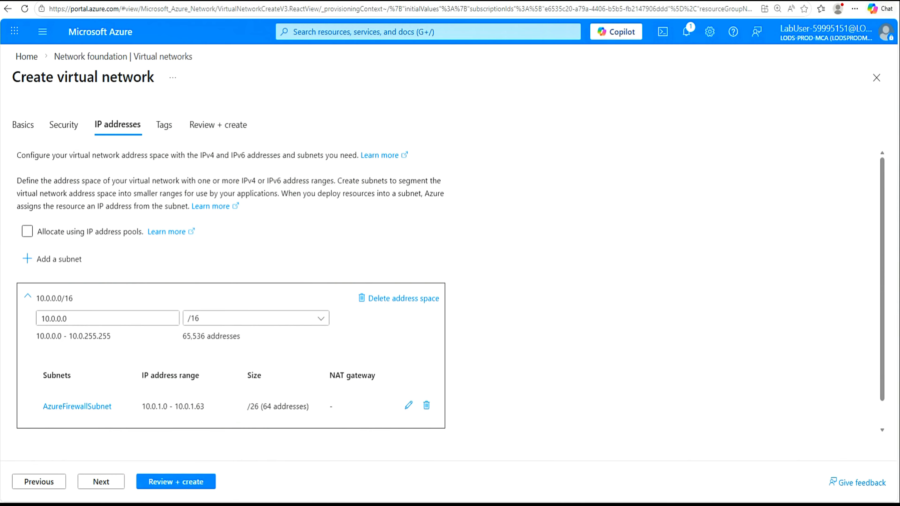
scroll(773, 373, "down", 1)
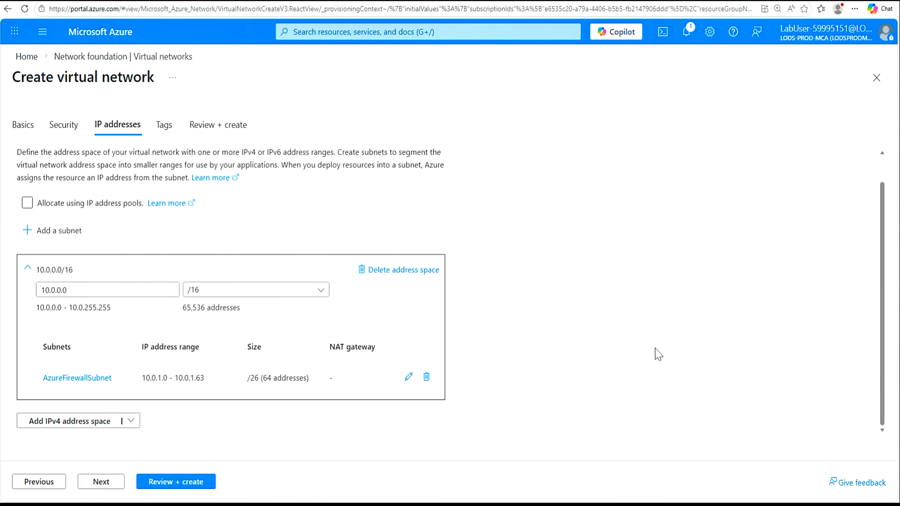
Step: Add a subnet named Workload-SN with starting address 10.0.2.0/24
left_click(53, 232)
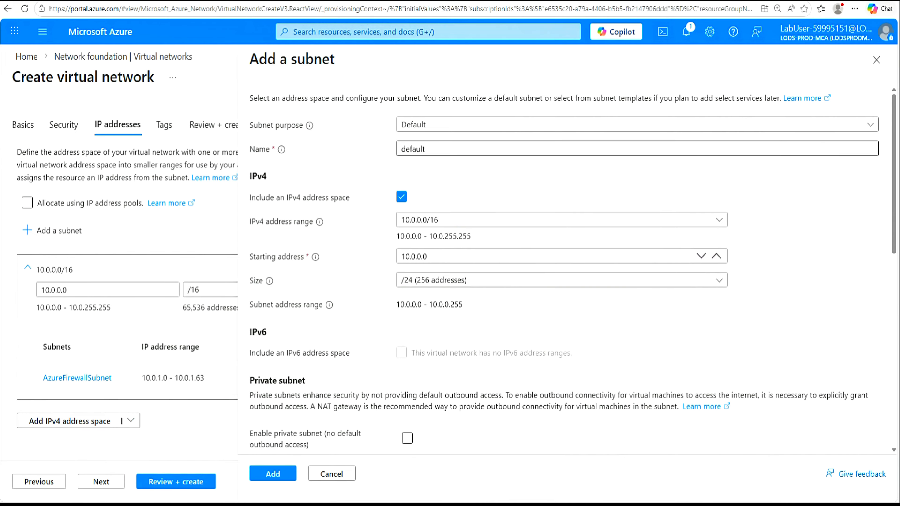
left_click_drag(426, 149, 388, 147)
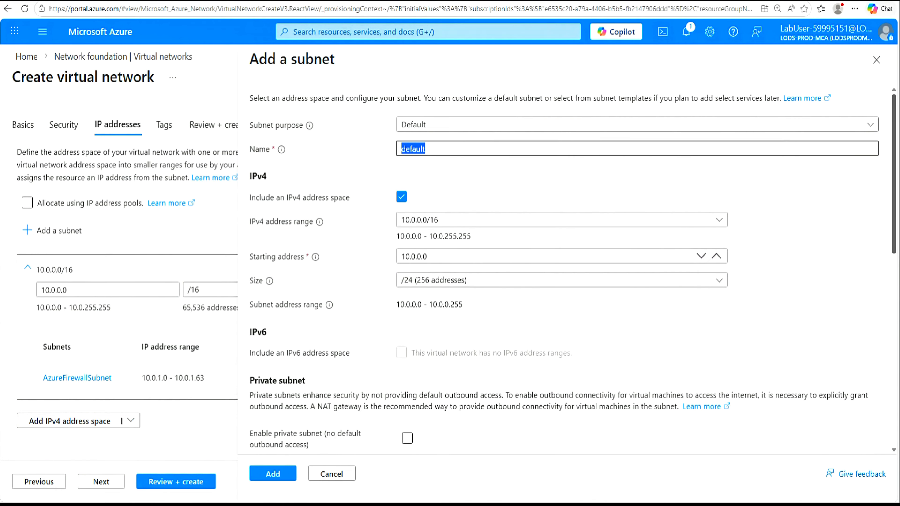
type("Workload-SN")
double_click(422, 256)
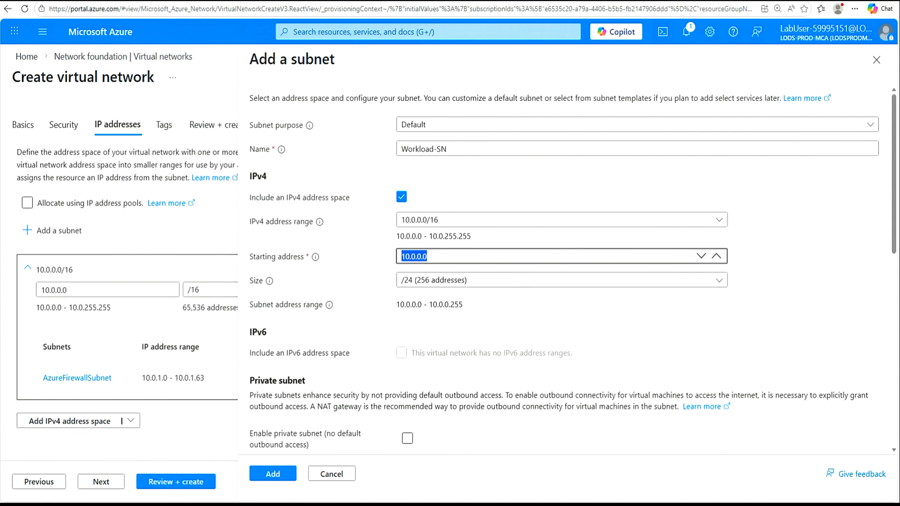
type("10.0.2.0/24")
left_click(276, 476)
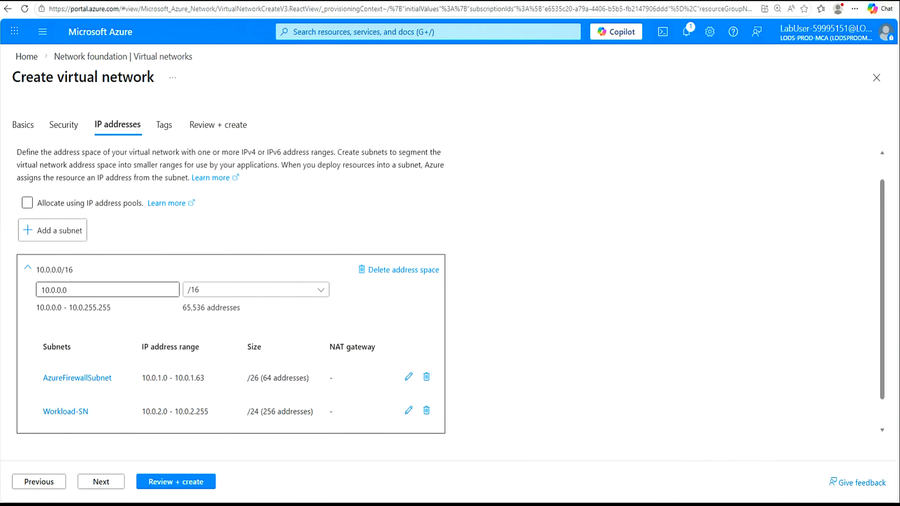
Step: Review and create Test-FW-VN, then open the deployed network's overview
left_click(175, 483)
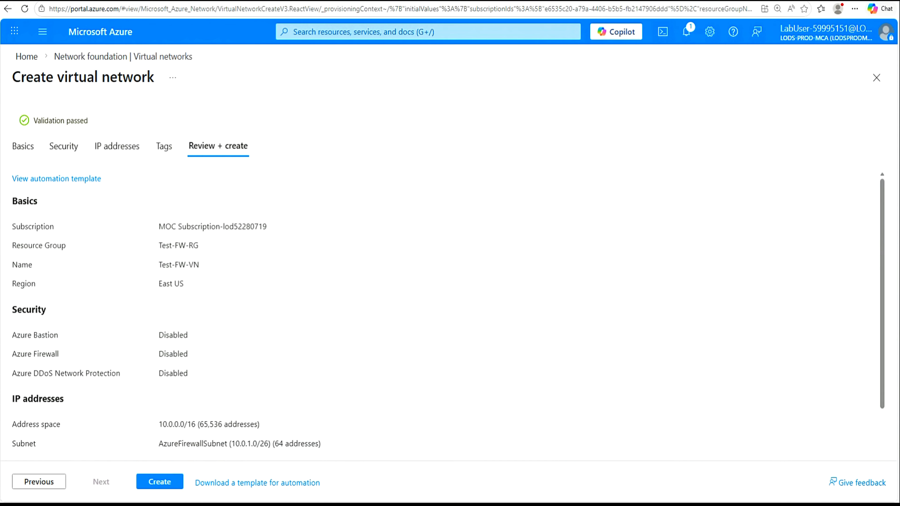
left_click(156, 483)
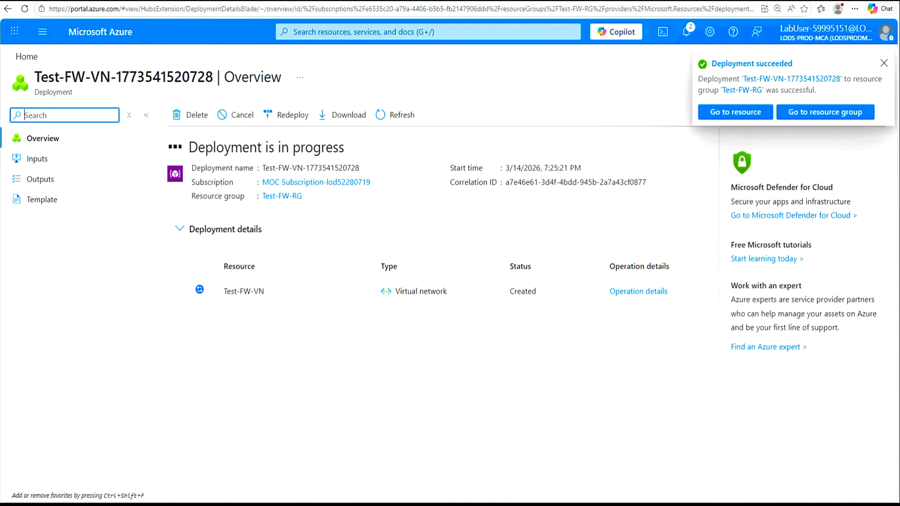
left_click(884, 64)
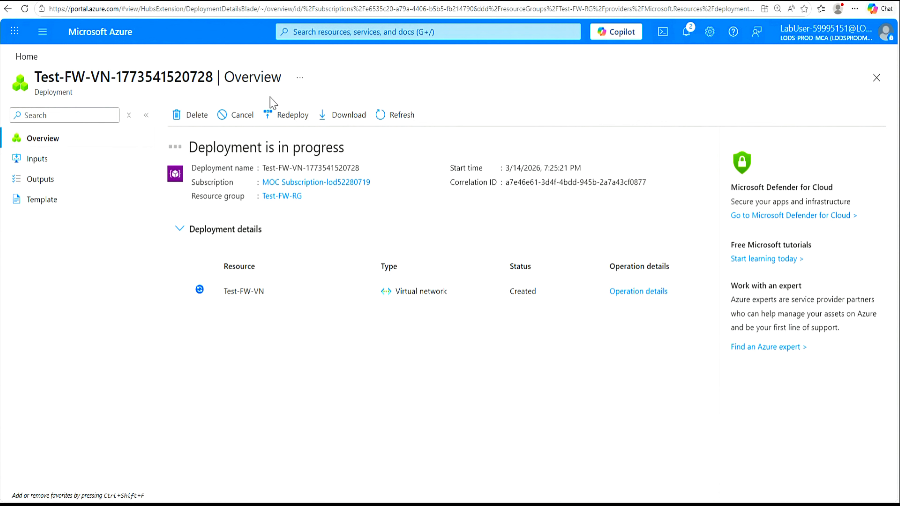
left_click(396, 114)
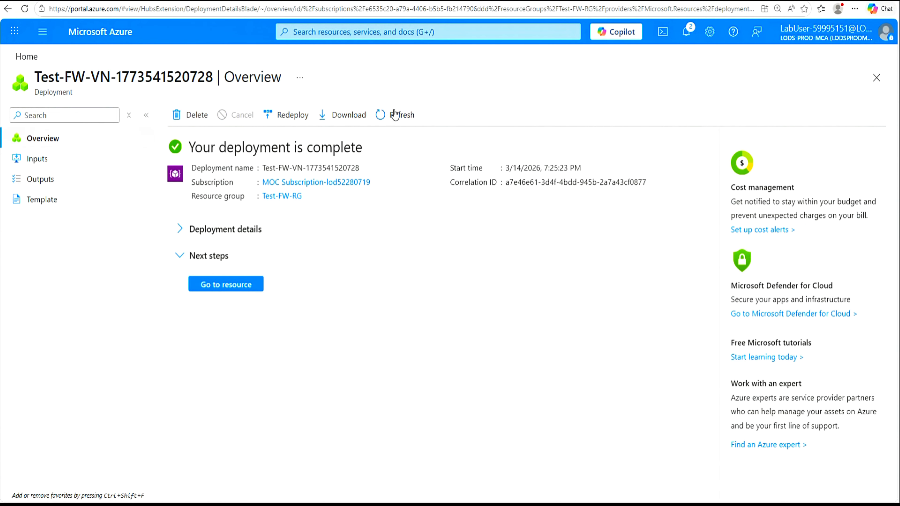
left_click(222, 288)
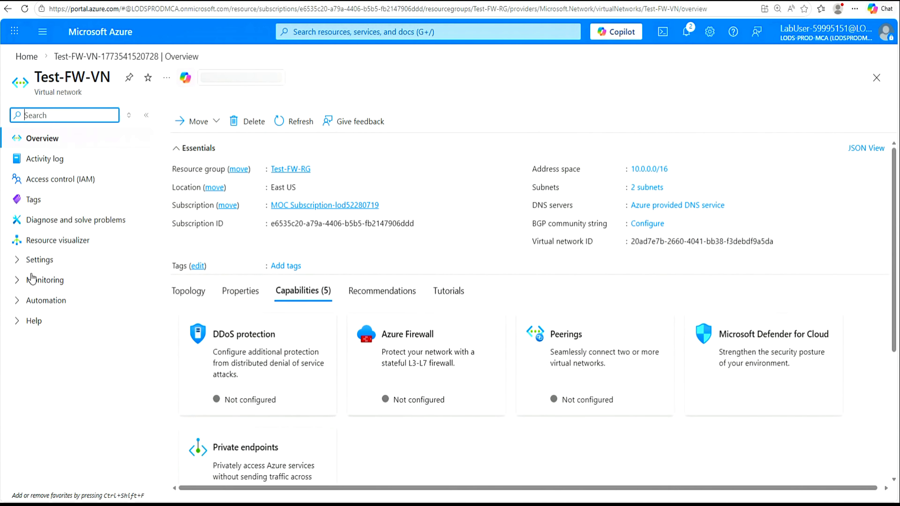
left_click(18, 263)
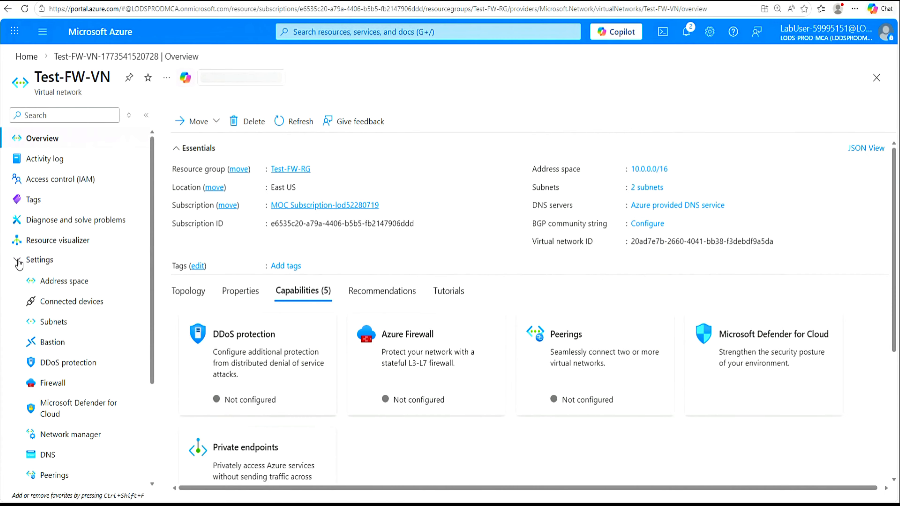
Step: Open Test-FW-VN's Subnets page to see AzureFirewallSubnet and Workload-SN
left_click(45, 323)
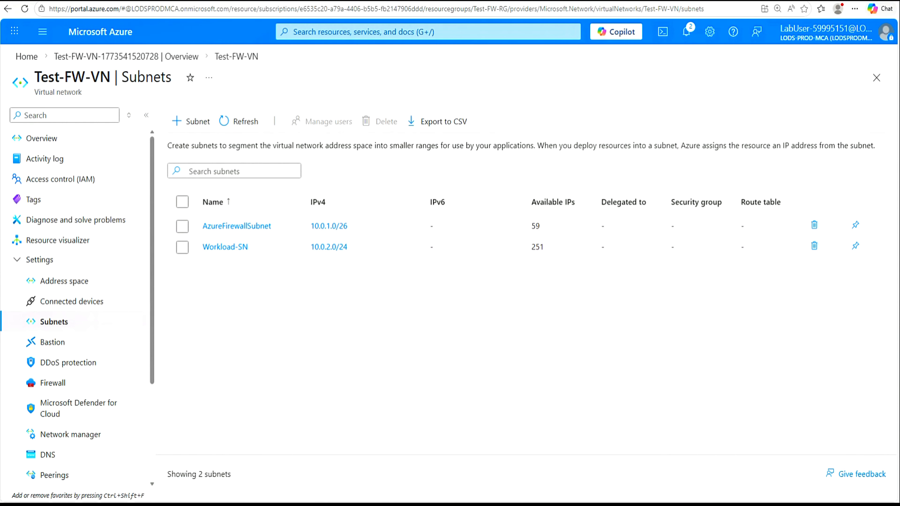
left_click(428, 32)
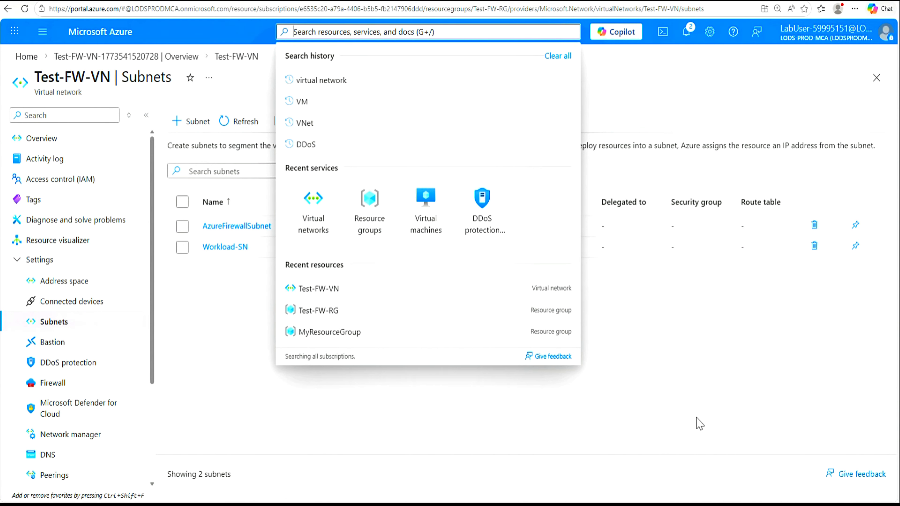
Step: Start a PowerShell Cloud Shell on the lab subscription with no storage account
left_click(690, 398)
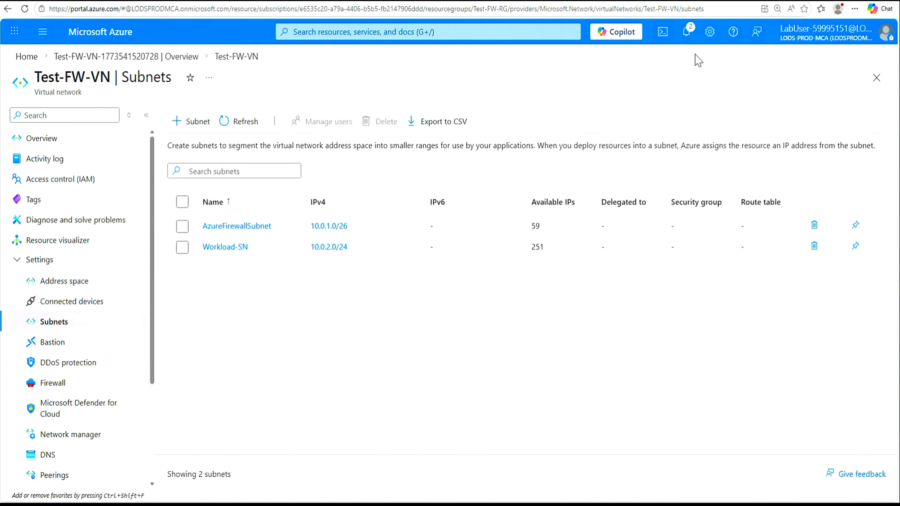
left_click(662, 33)
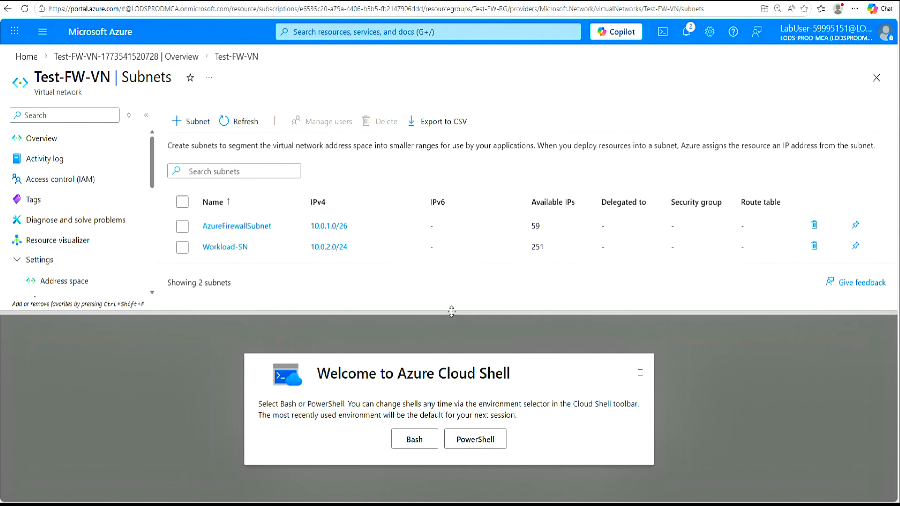
left_click_drag(454, 313, 455, 218)
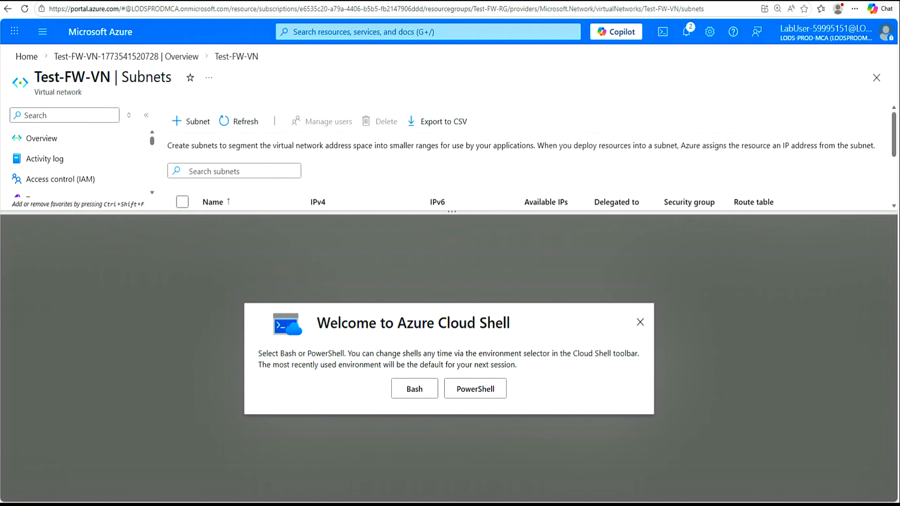
left_click(479, 391)
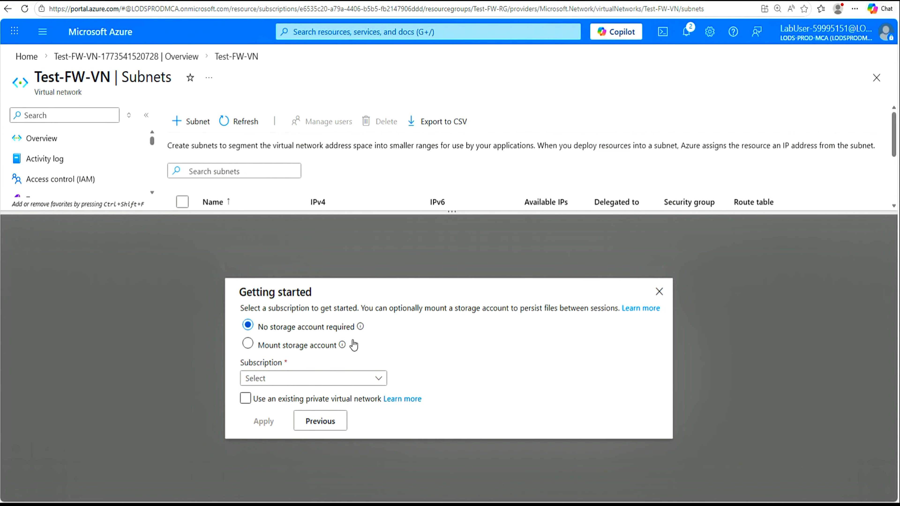
left_click(380, 382)
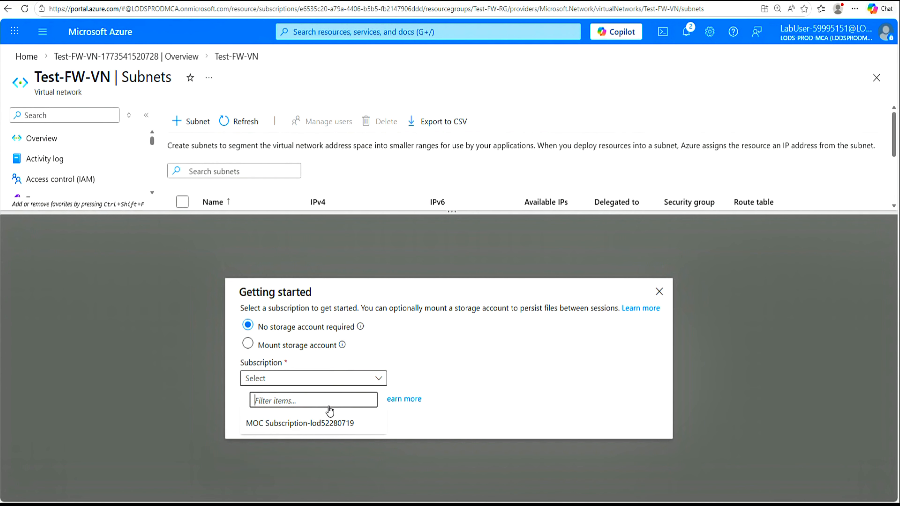
left_click(307, 424)
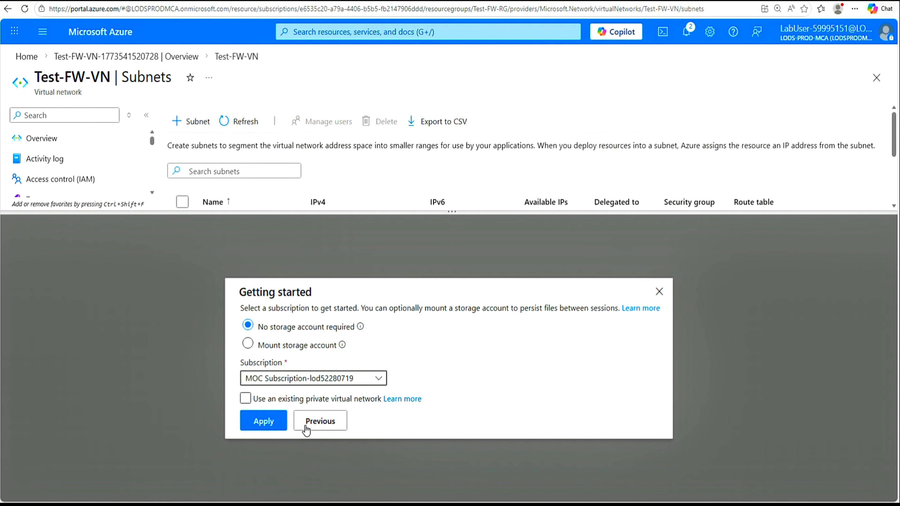
left_click(264, 422)
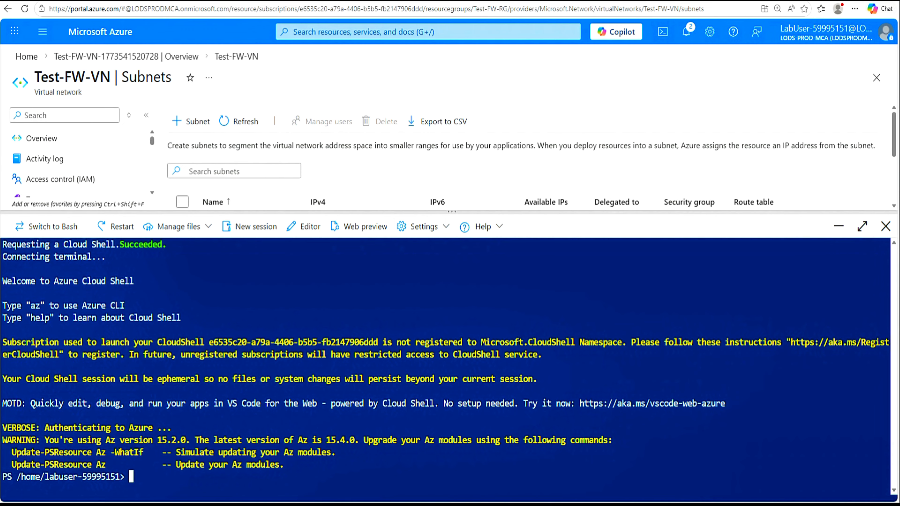
Step: Clear the Cloud Shell terminal with cls and show the Manage files options
type("cls")
key("Return")
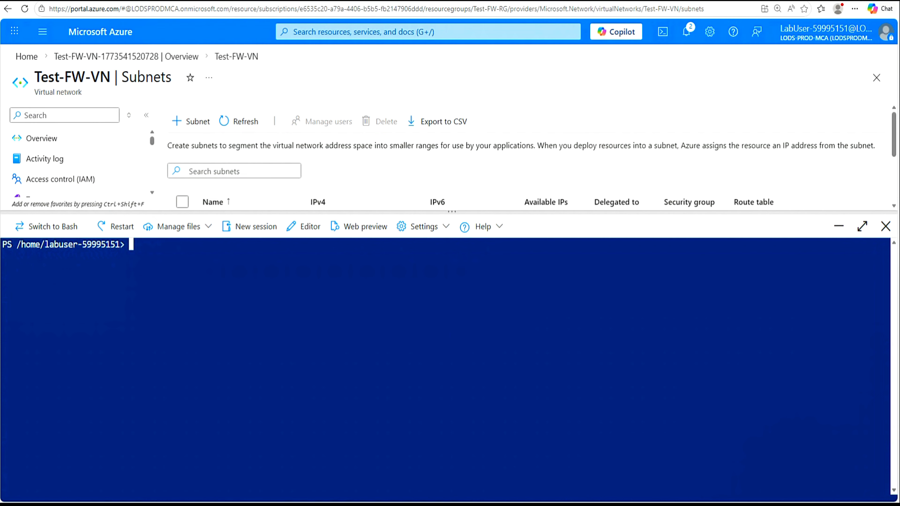
left_click(210, 229)
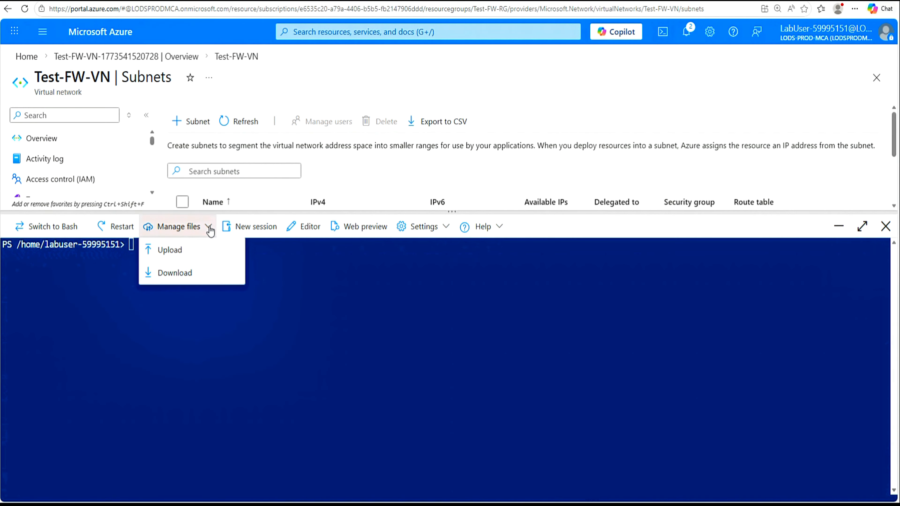
Step: Browse the upload dialog to the Allfiles\Exercises\M06 folder on drive F:
left_click(171, 255)
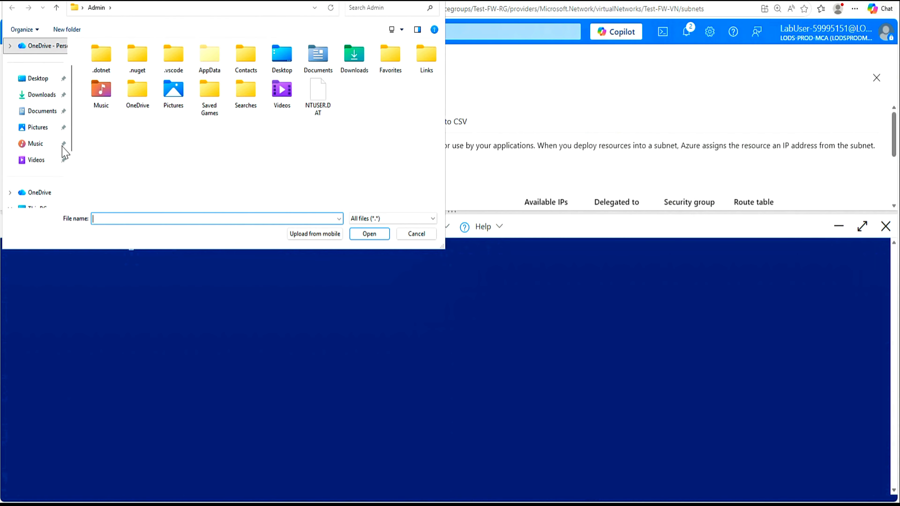
left_click_drag(72, 146, 73, 198)
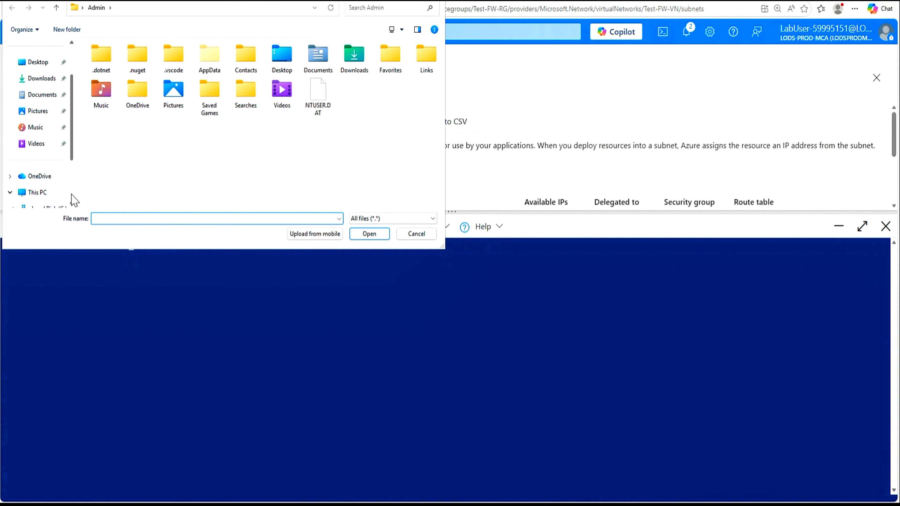
left_click(44, 165)
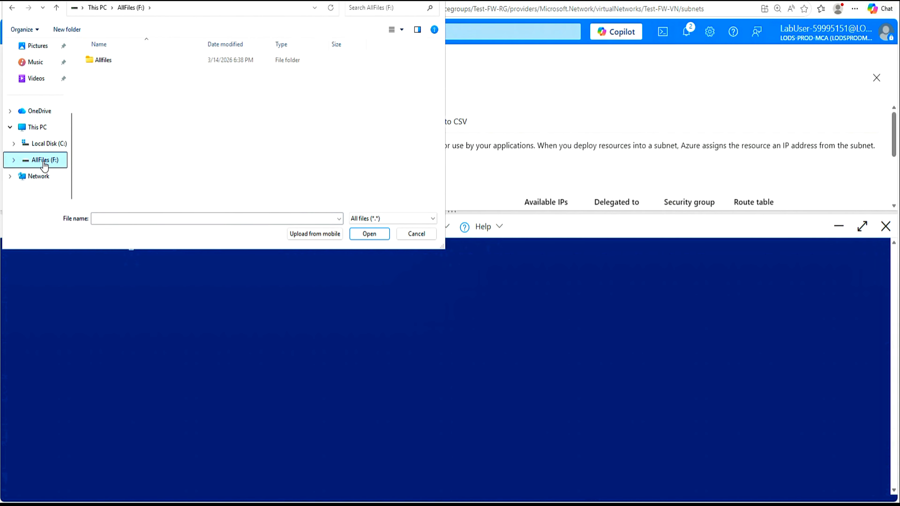
double_click(112, 63)
left_click(112, 61)
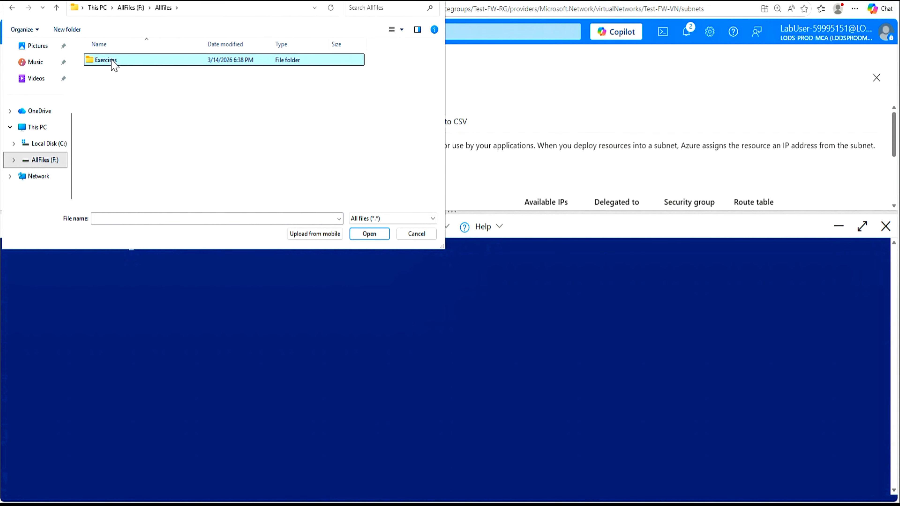
double_click(116, 65)
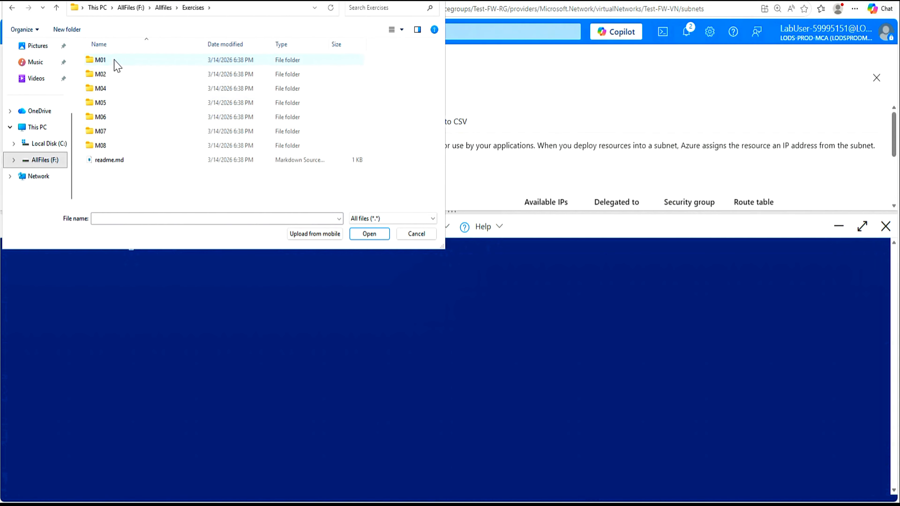
double_click(106, 120)
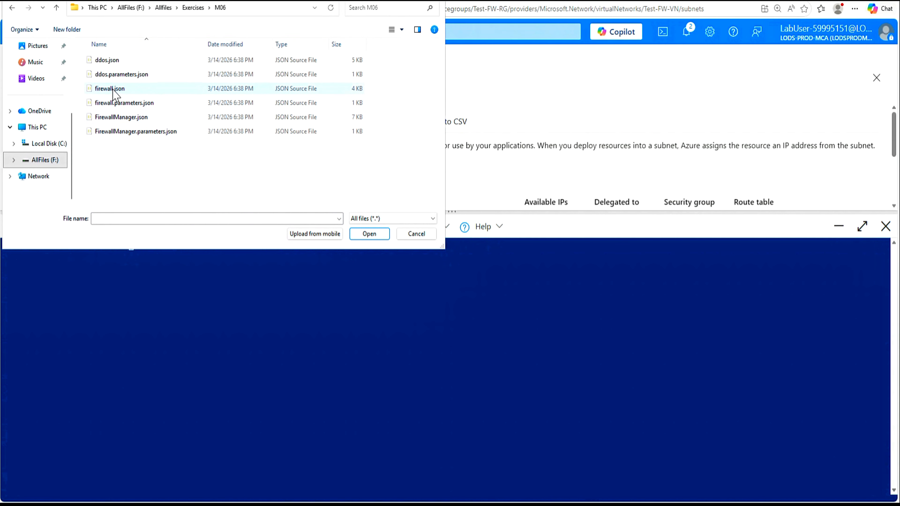
Step: Upload firewall.json and firewall.parameters.json, then dismiss the success notice
left_click(114, 93)
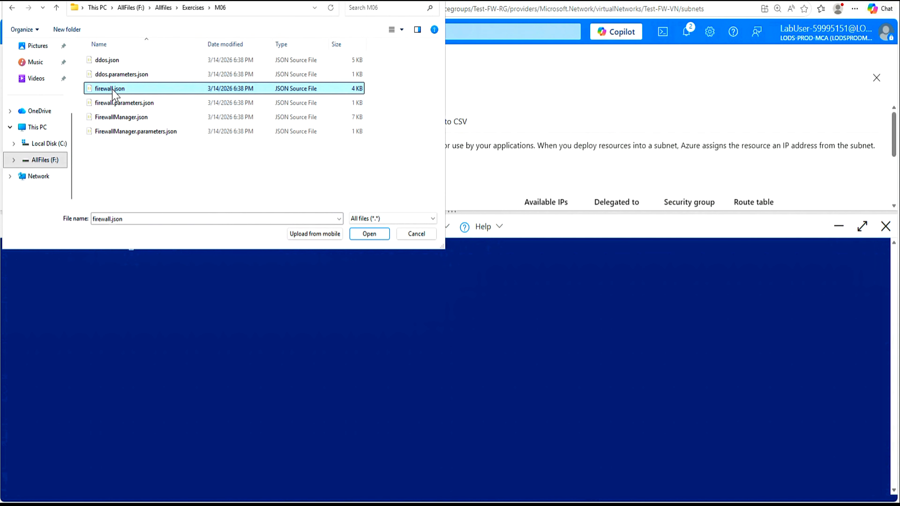
left_click(116, 106, "ctrl")
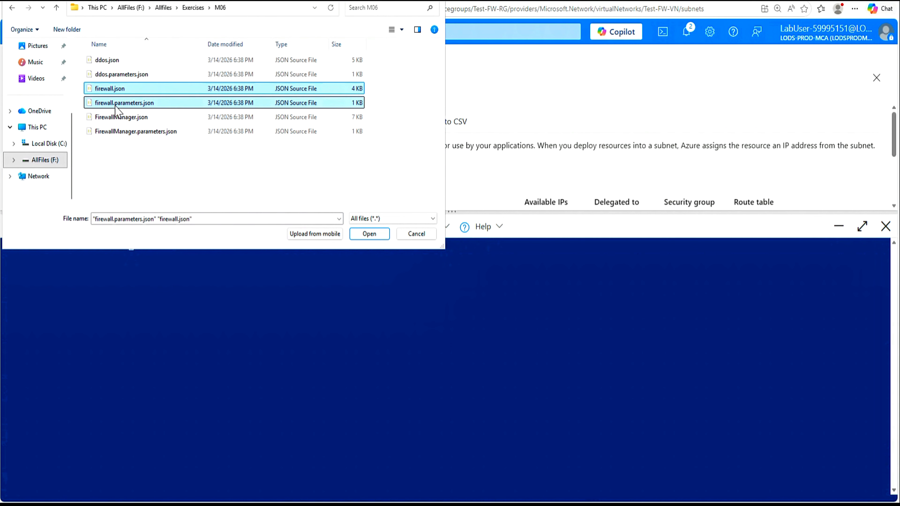
left_click(369, 234)
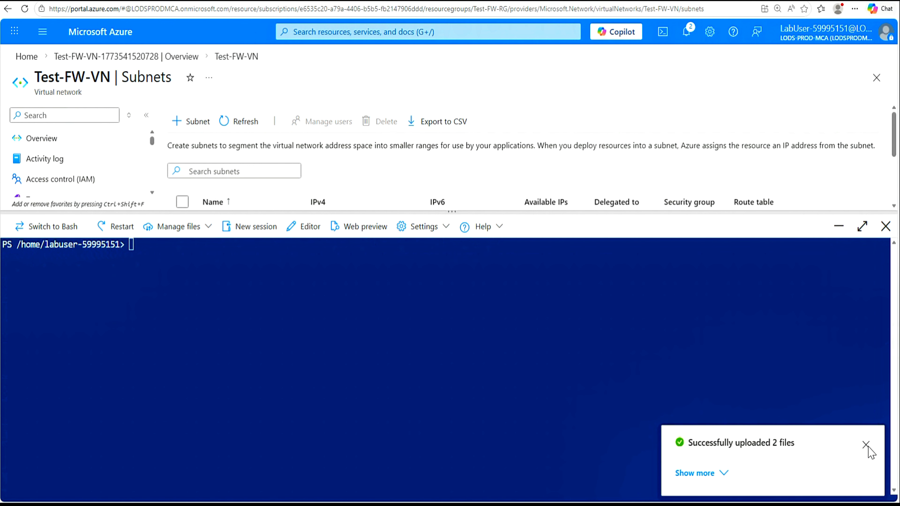
left_click(867, 446)
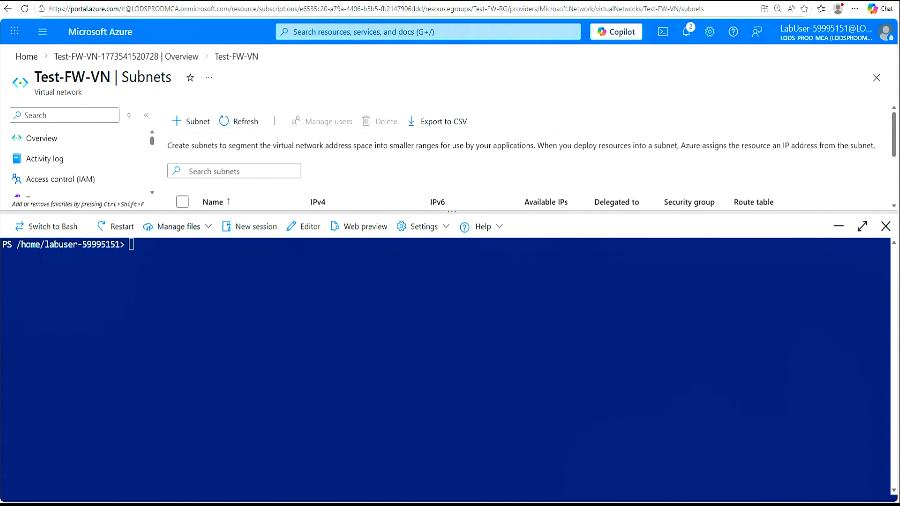
Step: List the home folder, set $RGName to Test-FW-RG, and deploy firewall.json with its parameters file
type("ls")
key("Return")
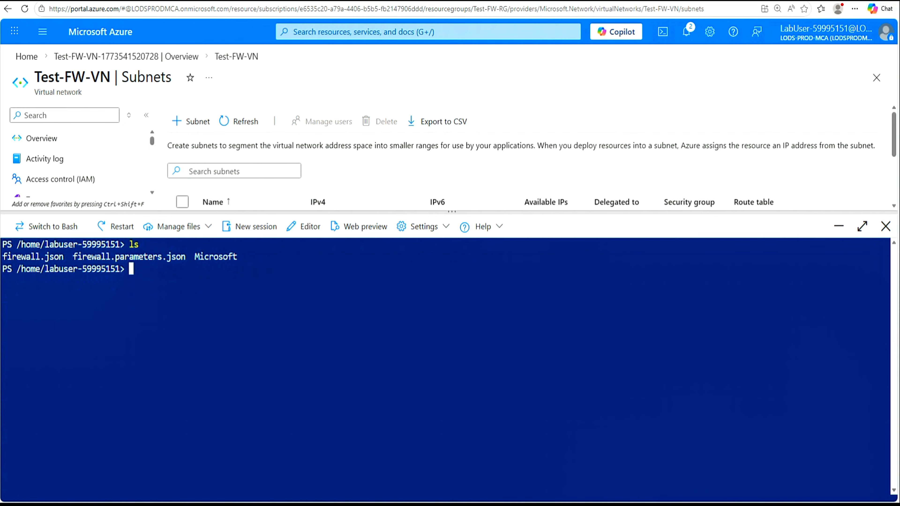
type("$RGName = \"Test-FW-RG\"")
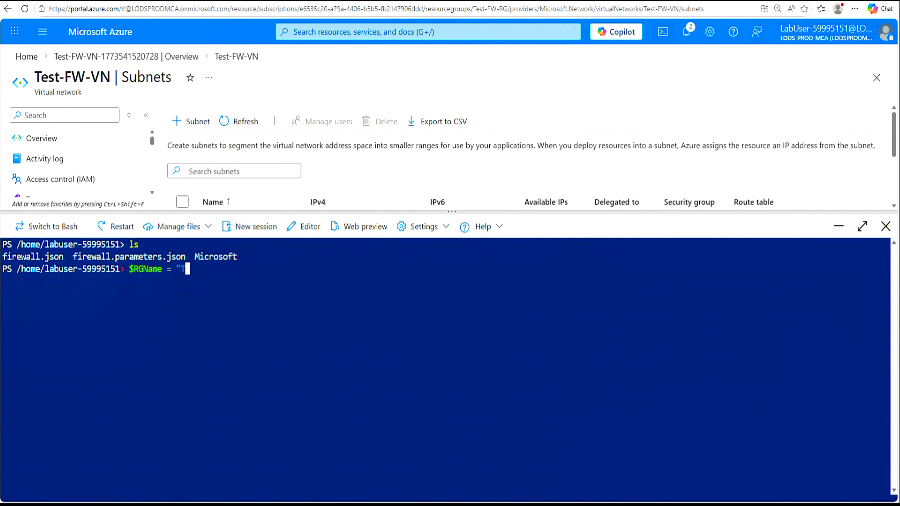
key("Return")
key("Return")
type("New-AzResourceGroupDeployment -ResourceGroupName $RGName -TemplateFile firewall.json -TemplateParameterFile firewall.parameters.json")
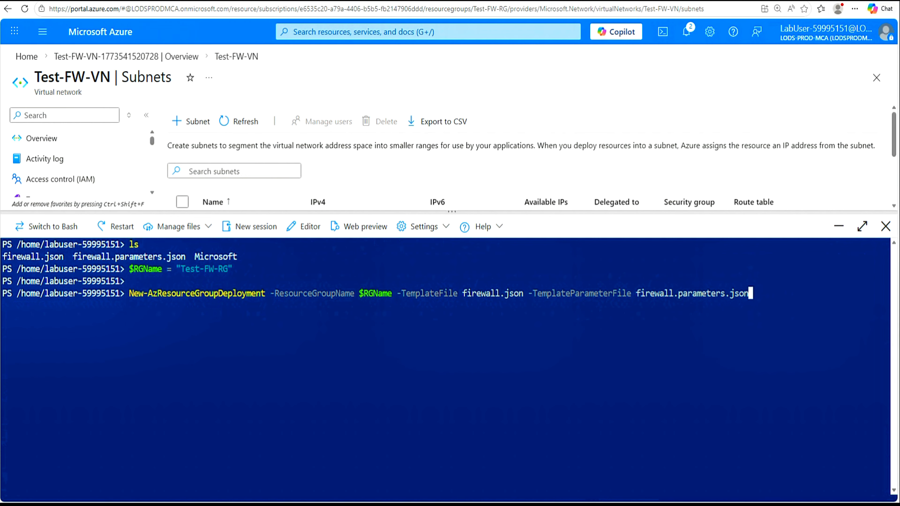
key("Return")
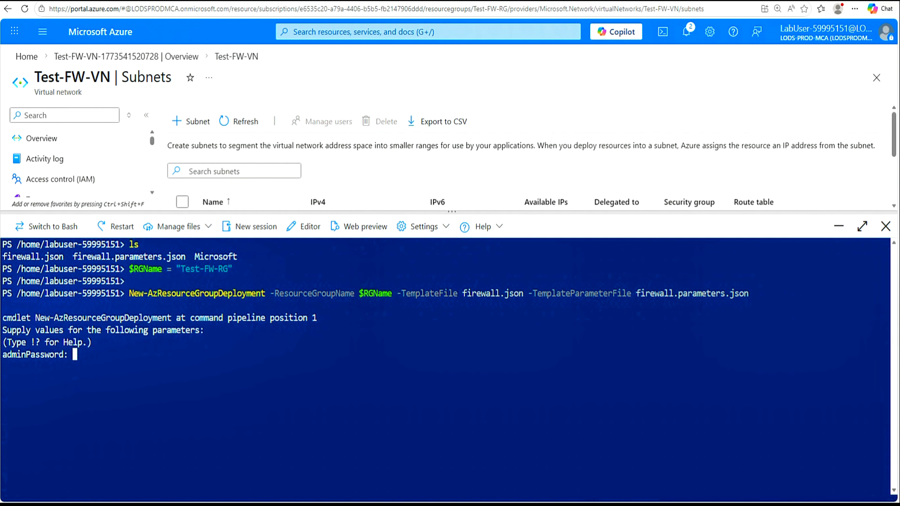
Step: Open Notepad from the Start menu, centre it, and type the VM admin password
key("super")
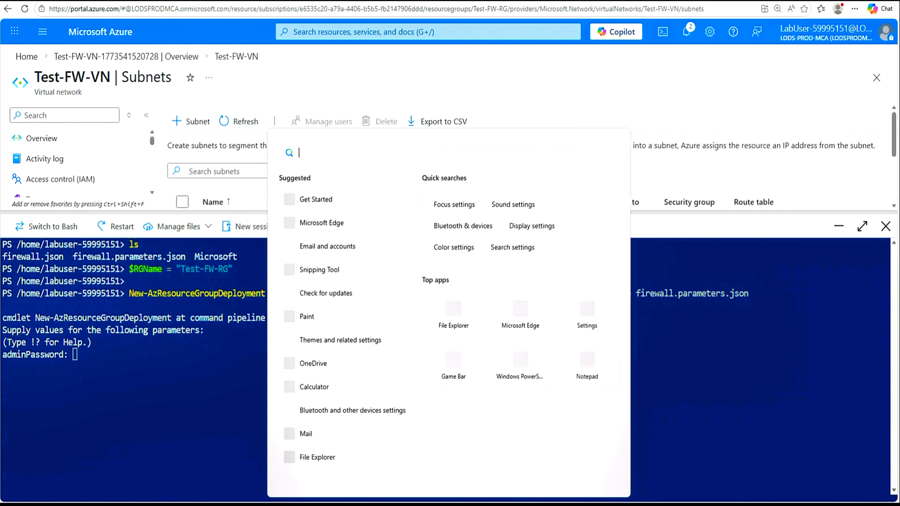
left_click(587, 362)
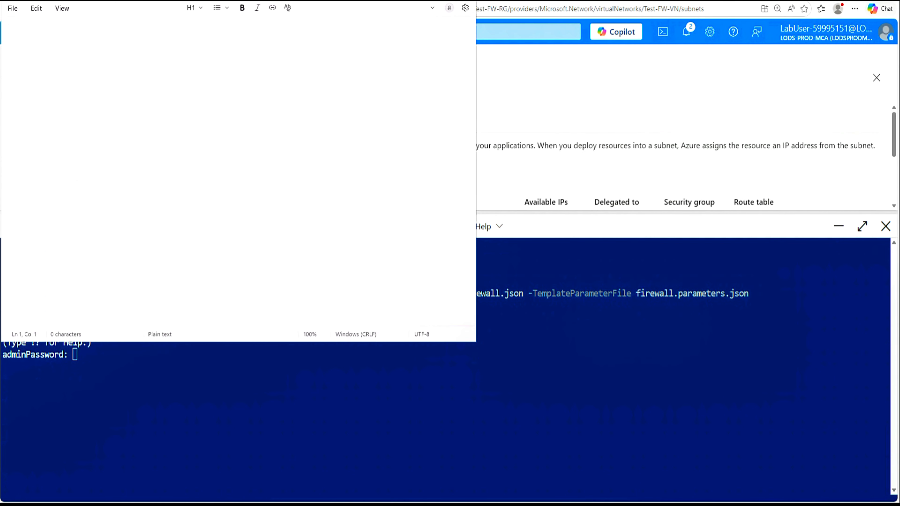
left_click_drag(315, 1, 548, 63)
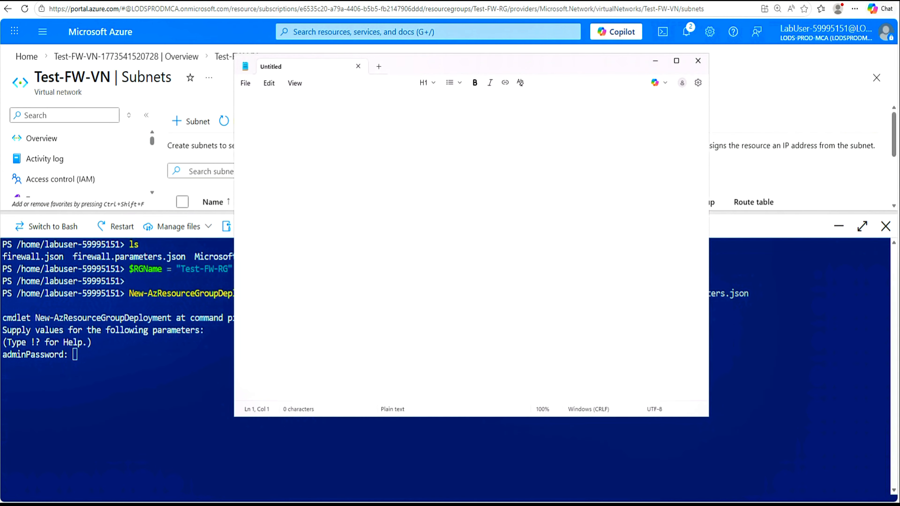
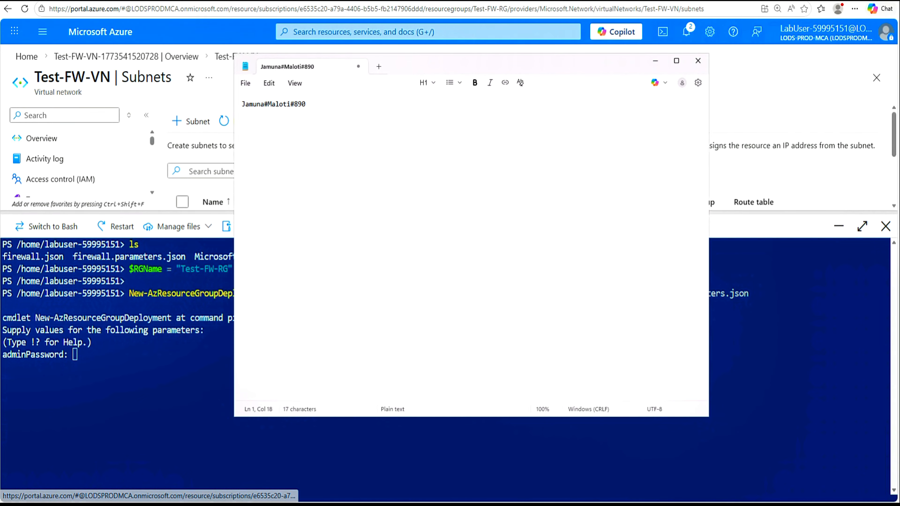
Step: Copy the whole password from Notepad and minimise the note
key("ctrl+a")
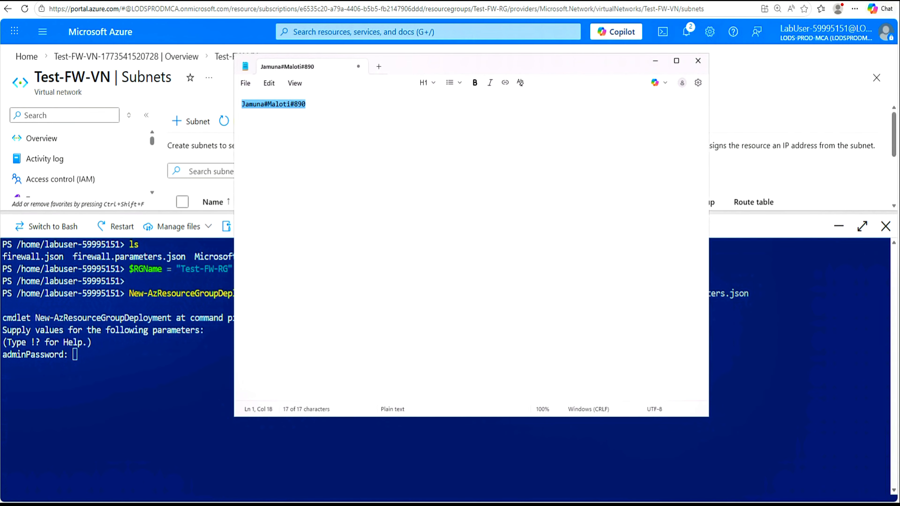
right_click(267, 108)
left_click(307, 119)
left_click(656, 61)
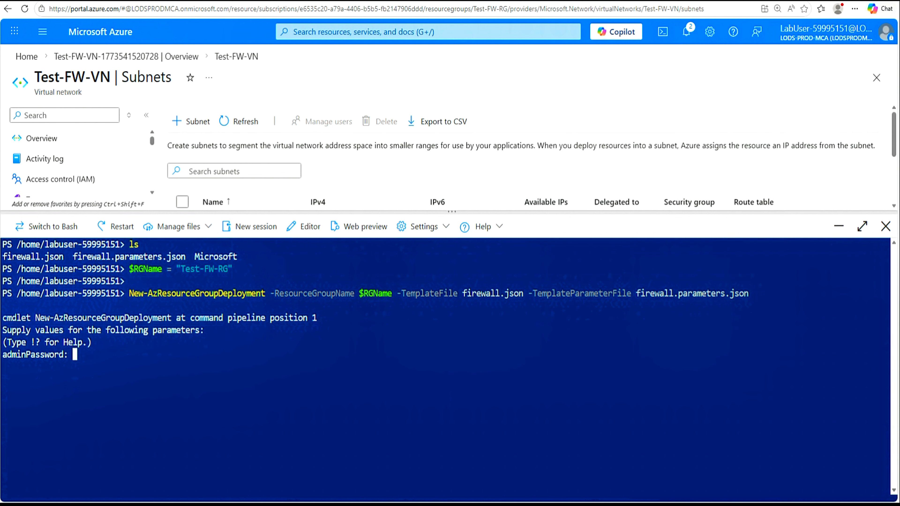
Step: Paste the password at the adminPassword prompt and check the output shows Srv-Work deployed
right_click(137, 373)
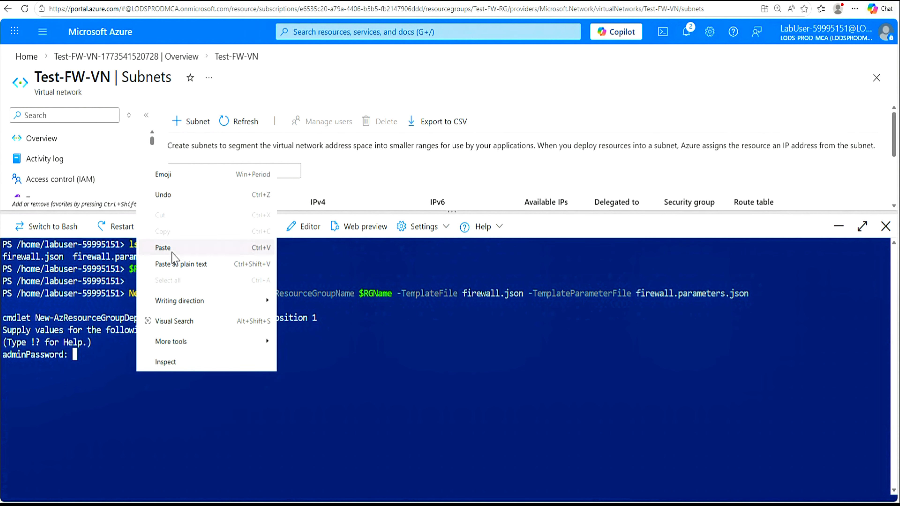
left_click(165, 248)
key("Return")
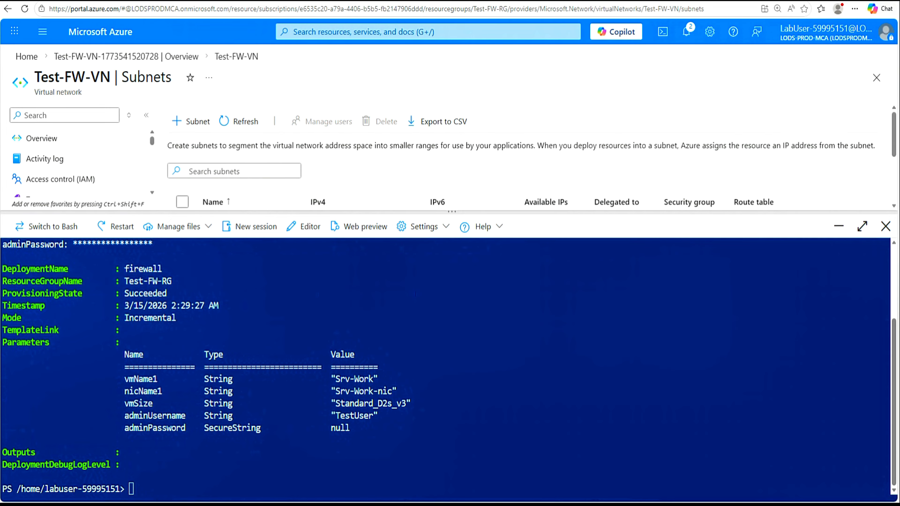
left_click_drag(161, 368, 125, 379)
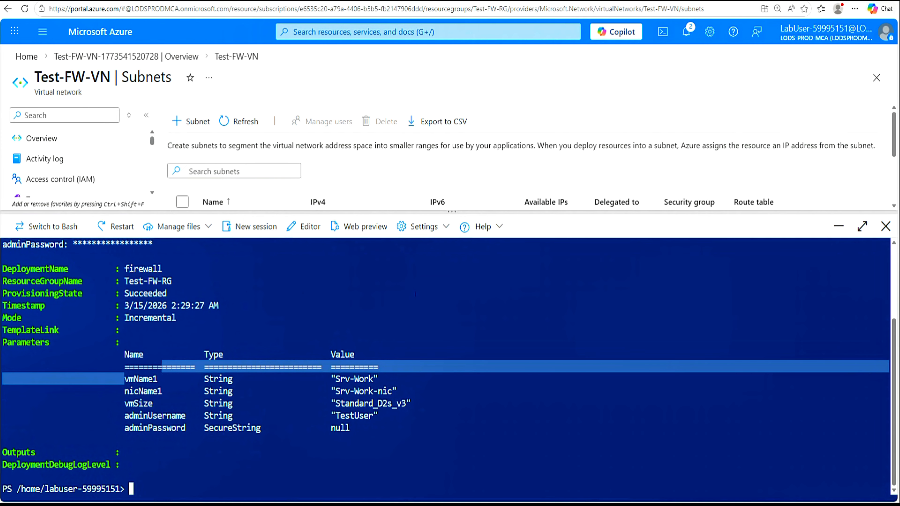
left_click_drag(332, 379, 396, 379)
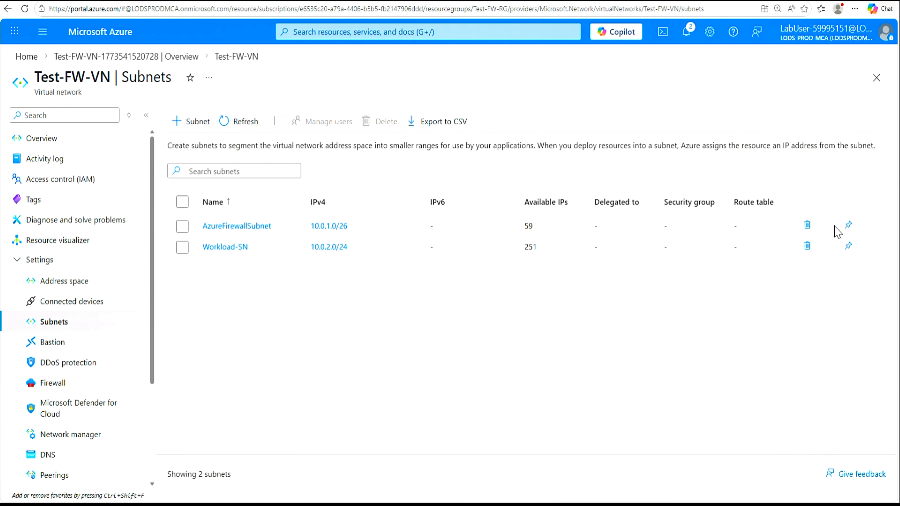
Step: Open the Srv-Work virtual machine's overview and select its private IP 10.0.2.4
left_click(839, 227)
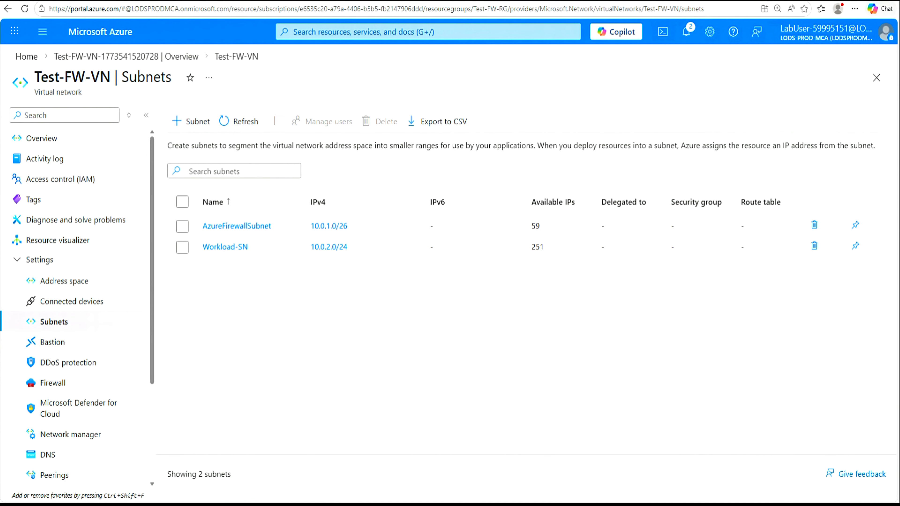
left_click(297, 32)
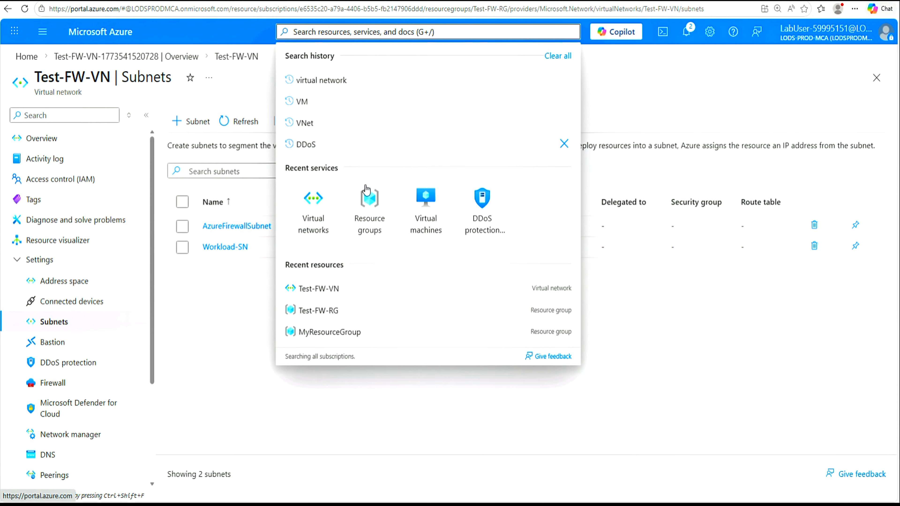
left_click(424, 220)
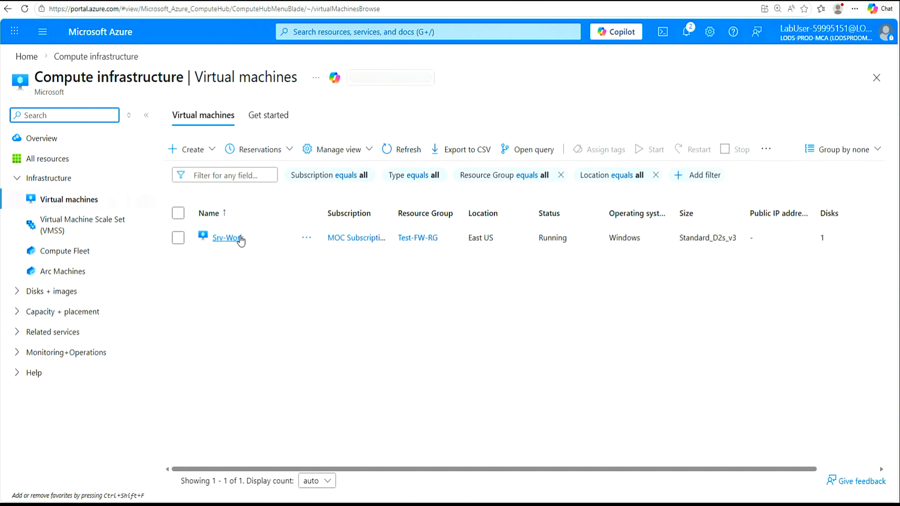
left_click(230, 239)
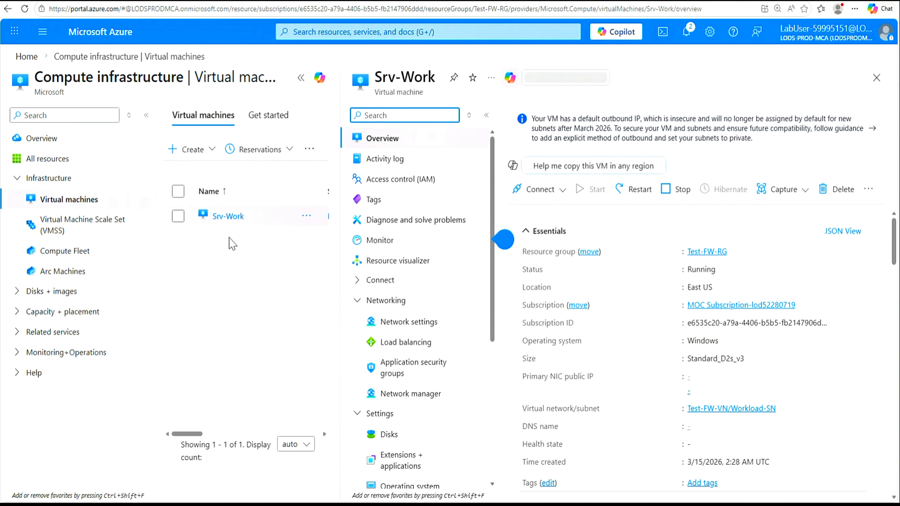
left_click(301, 77)
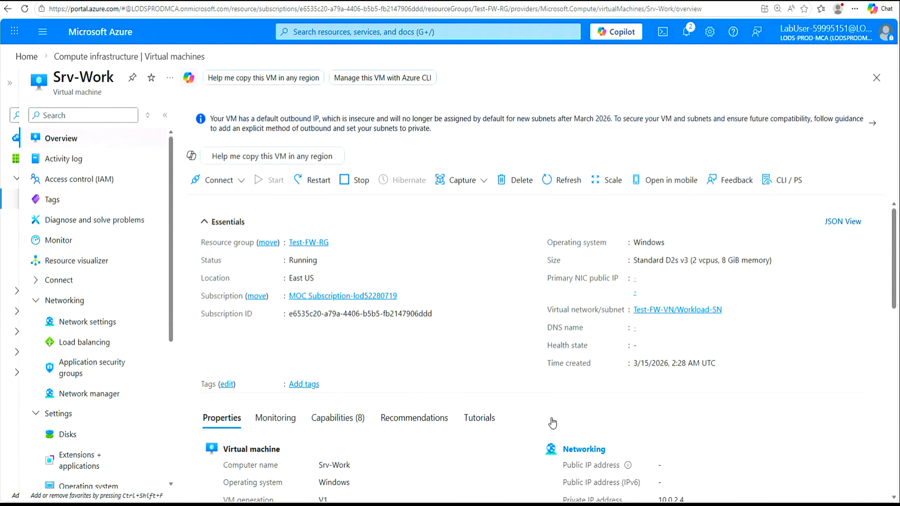
scroll(510, 366, "down", 3)
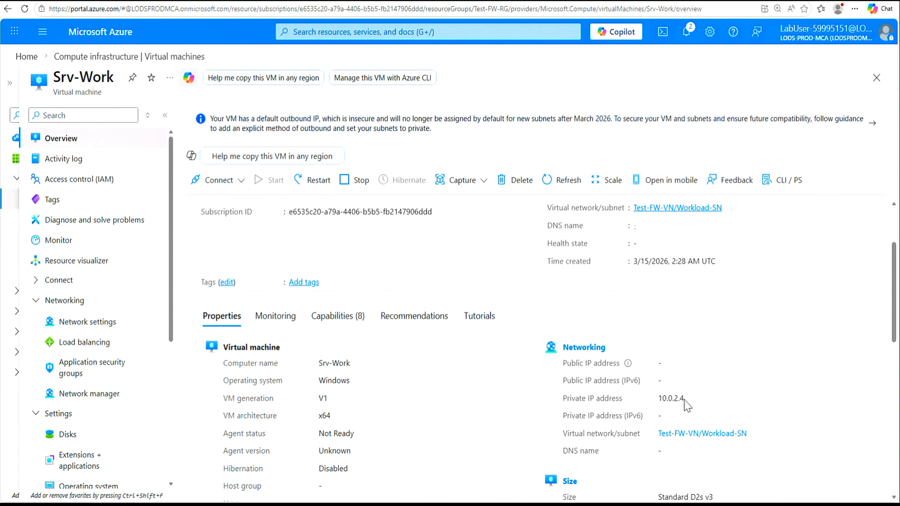
left_click_drag(685, 399, 658, 402)
Step: Copy 10.0.2.4 and add it in Notepad under a 'VM IP :' line below the password
left_click(676, 367)
key("alt+Tab")
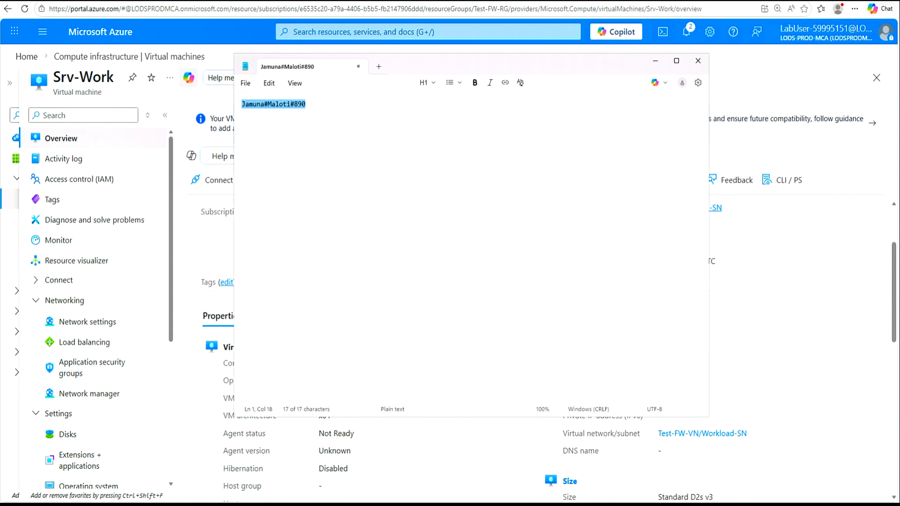
left_click(306, 104)
key("Return")
type("VM IP")
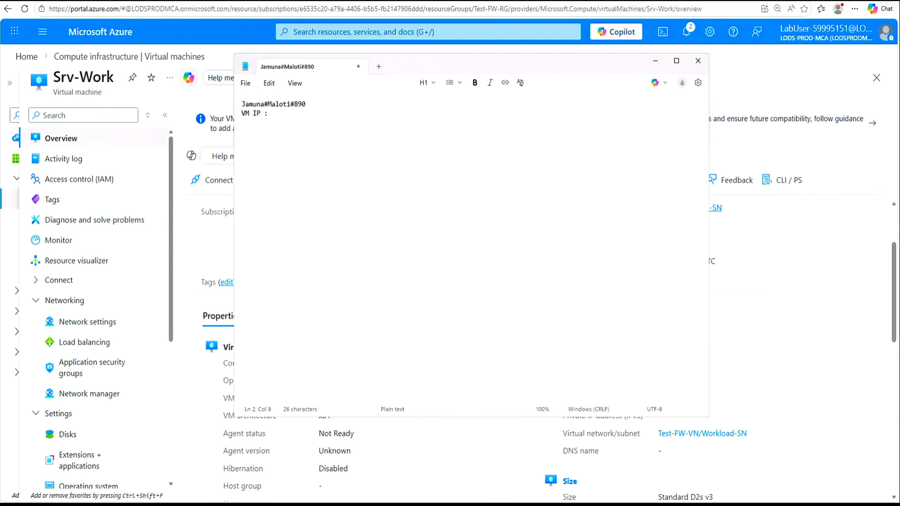
type(" :")
key("Return")
key("ctrl+v")
left_click(758, 71)
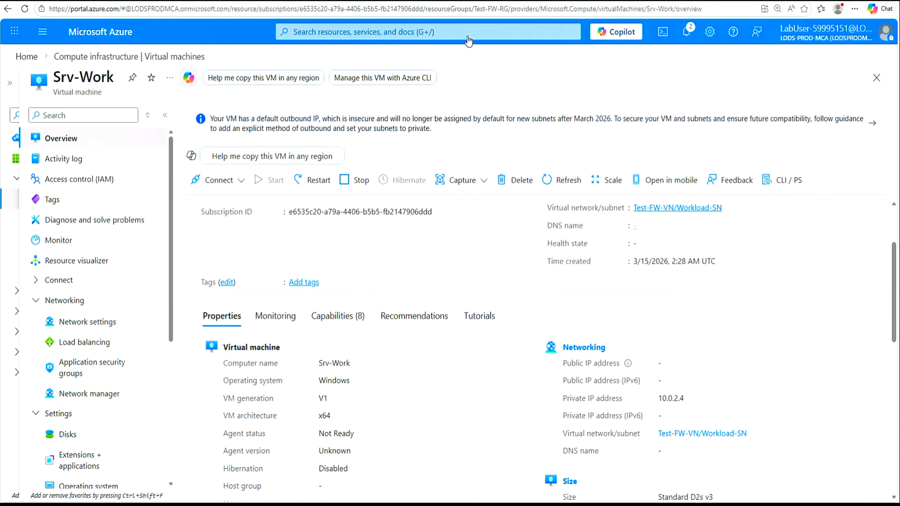
Step: Search 'firewall', open the Firewalls service, and start a new firewall with + Create
left_click(428, 32)
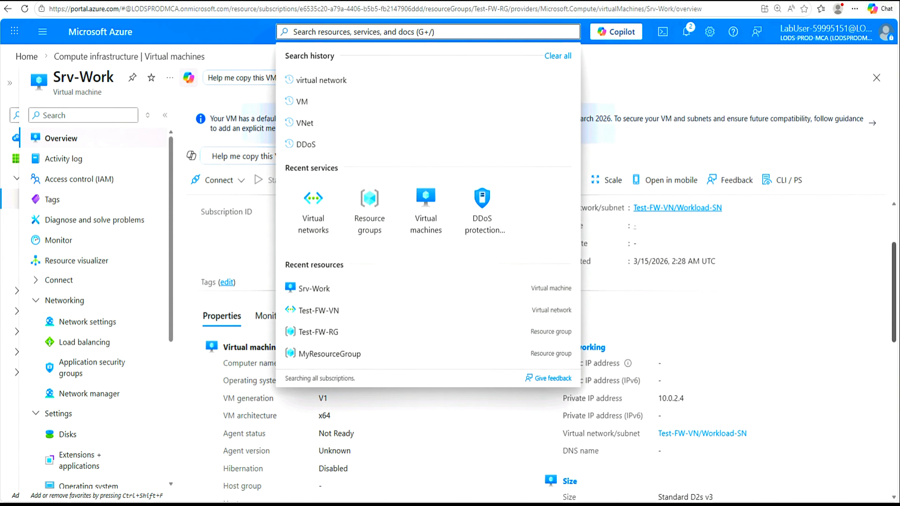
type("firewall")
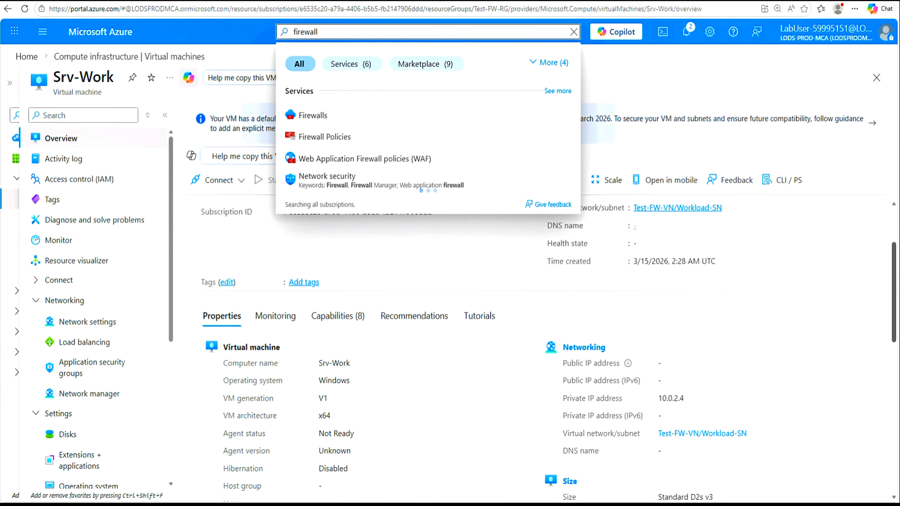
left_click(315, 120)
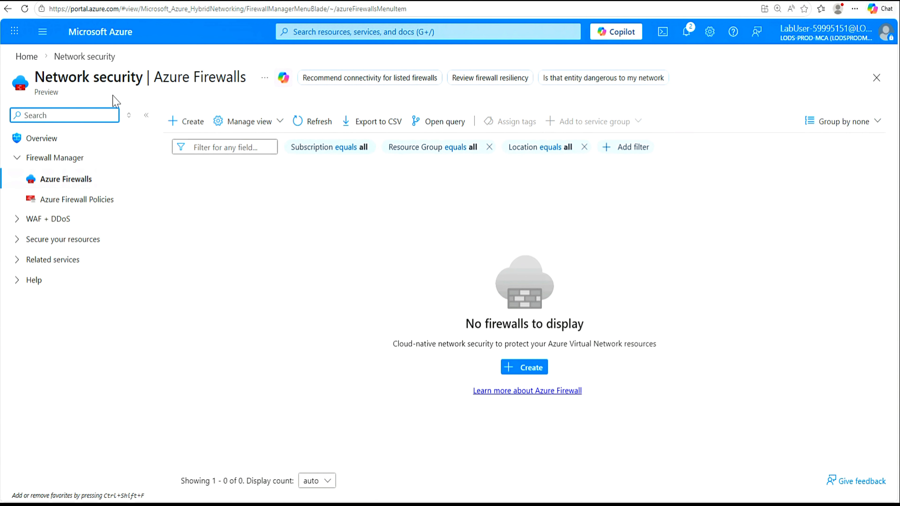
left_click(190, 129)
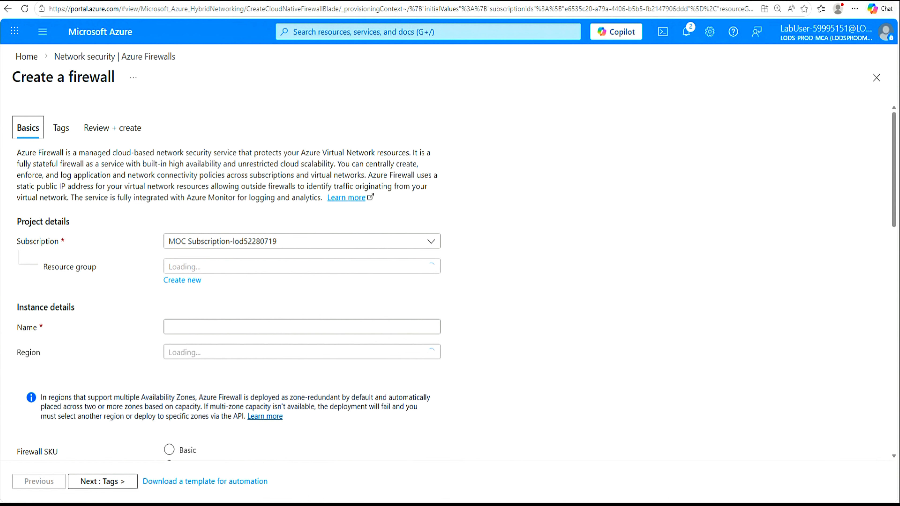
Step: Set resource group Test-FW-RG, firewall name Test-FW01, and the Standard firewall SKU
left_click_drag(891, 204, 891, 205)
scroll(891, 212, "down", 3)
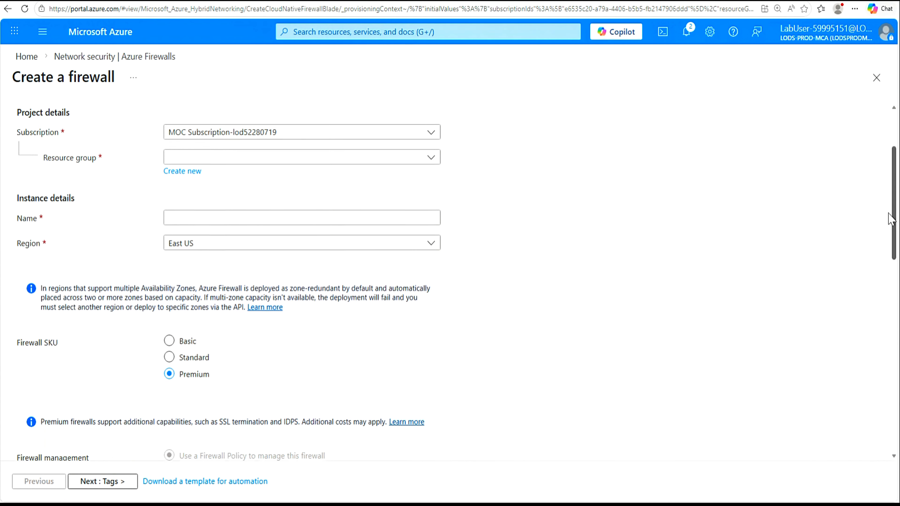
left_click(431, 158)
left_click(206, 221)
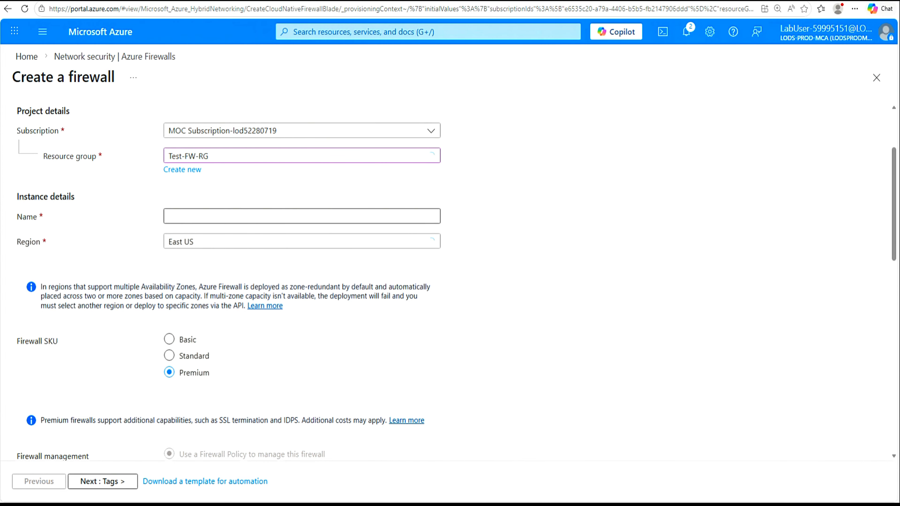
left_click(228, 222)
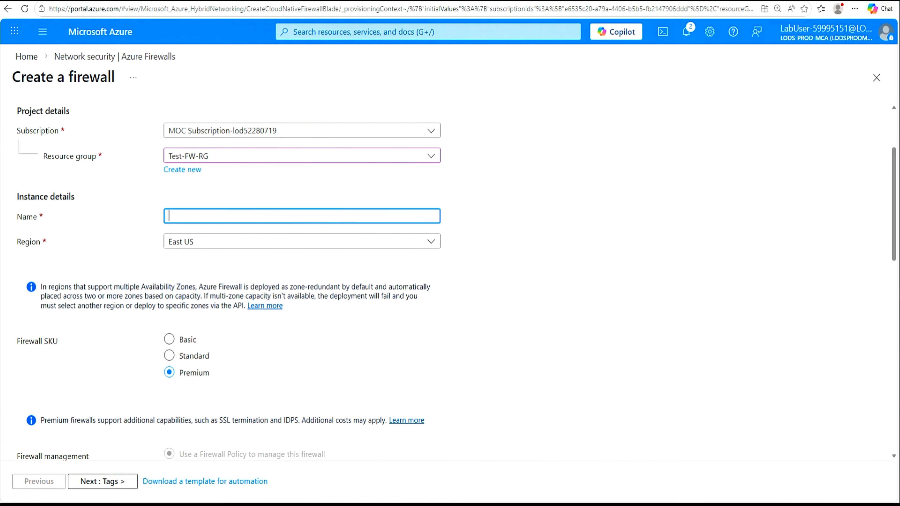
type("Test-FW01")
left_click(170, 355)
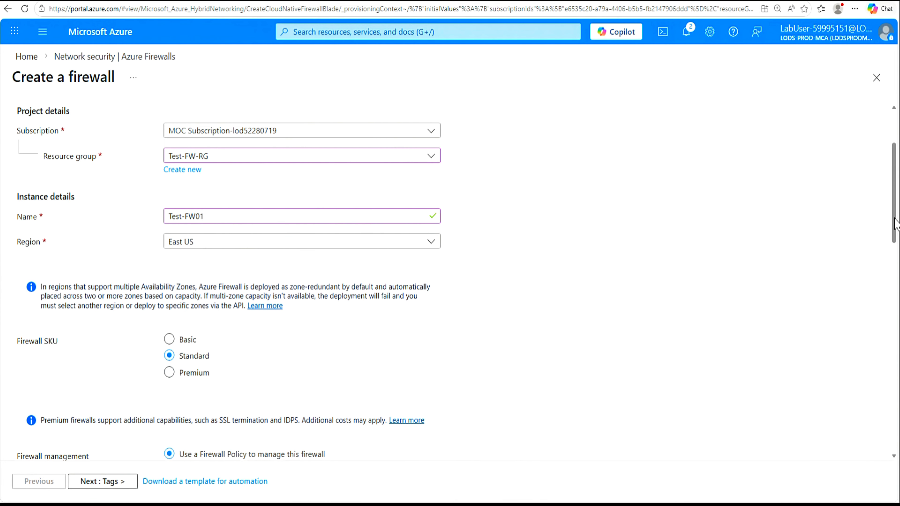
left_click_drag(895, 231, 896, 305)
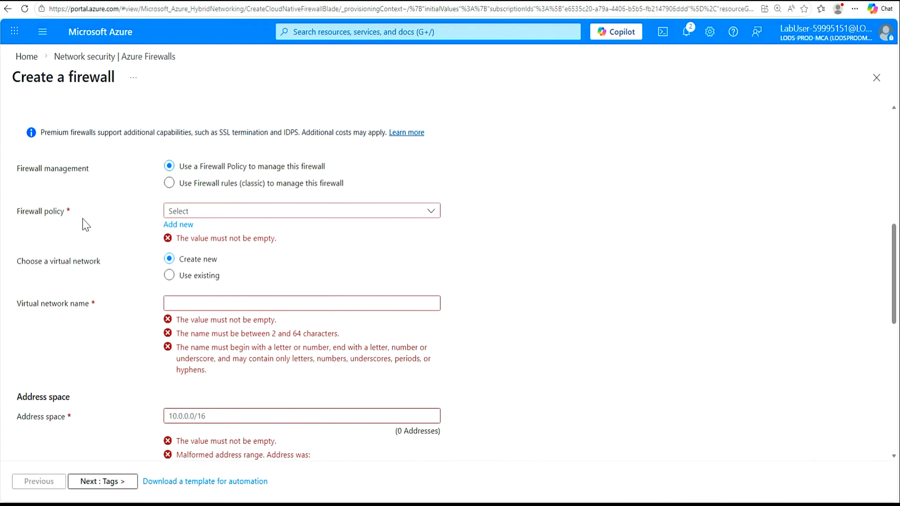
Step: Add a new firewall policy named fw-test-pol and confirm it
left_click(183, 231)
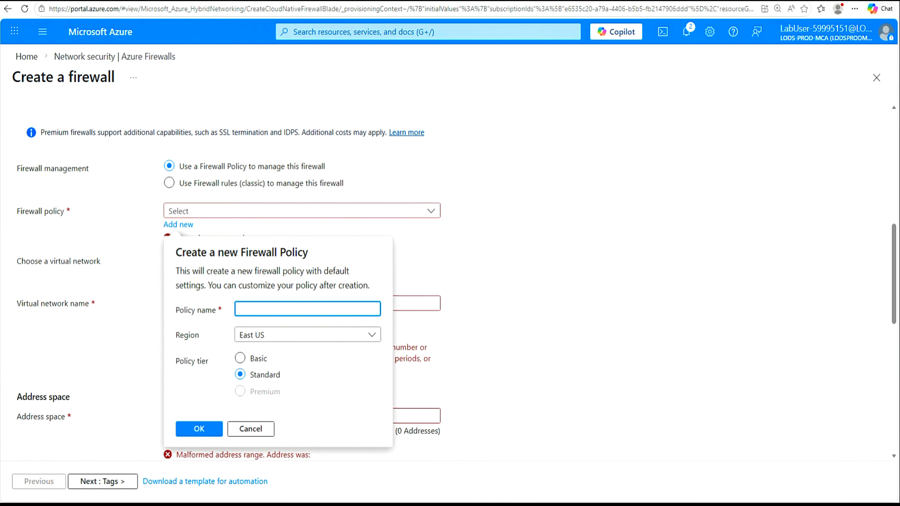
type("fw-test-pol")
left_click(199, 430)
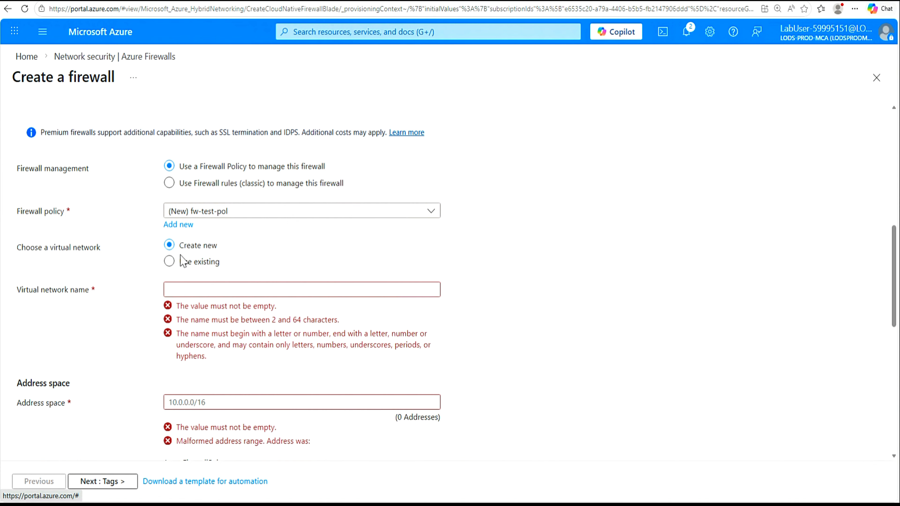
Step: Switch to Use existing and choose virtual network Test-FW-VN (Test-FW-RG)
left_click(170, 266)
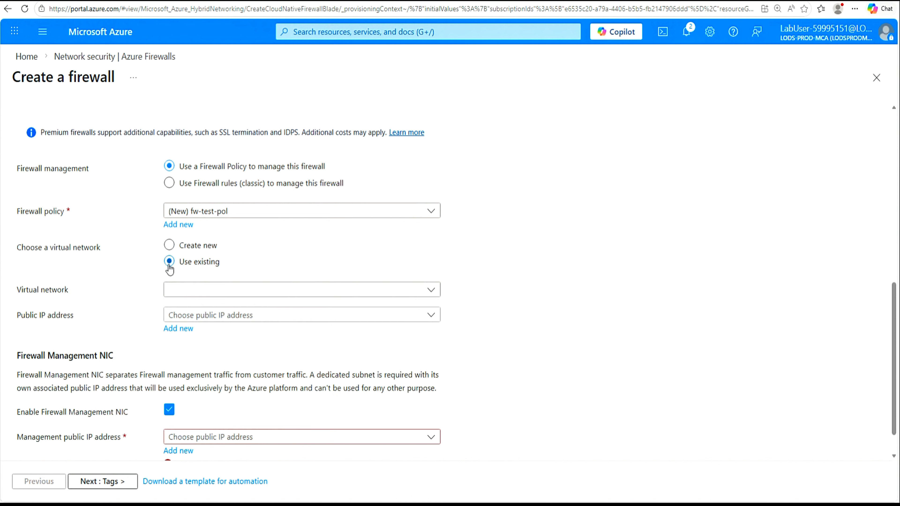
left_click(431, 291)
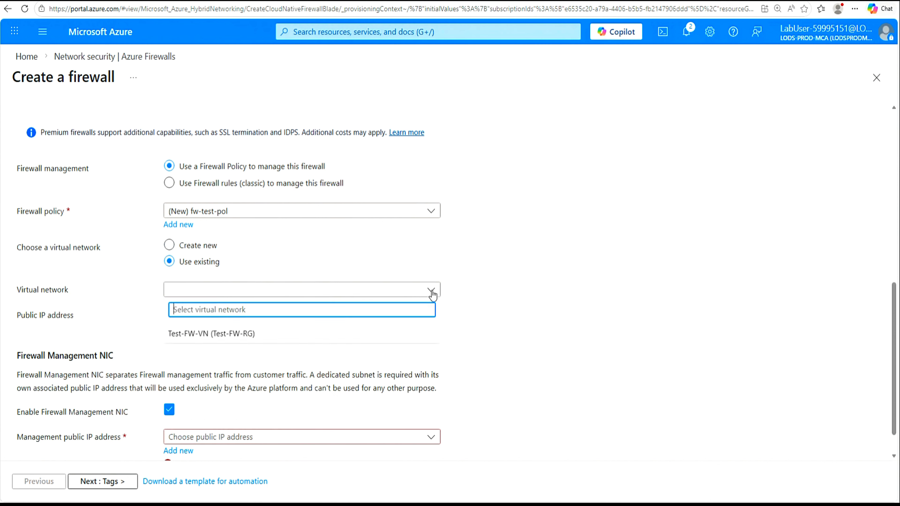
left_click(204, 334)
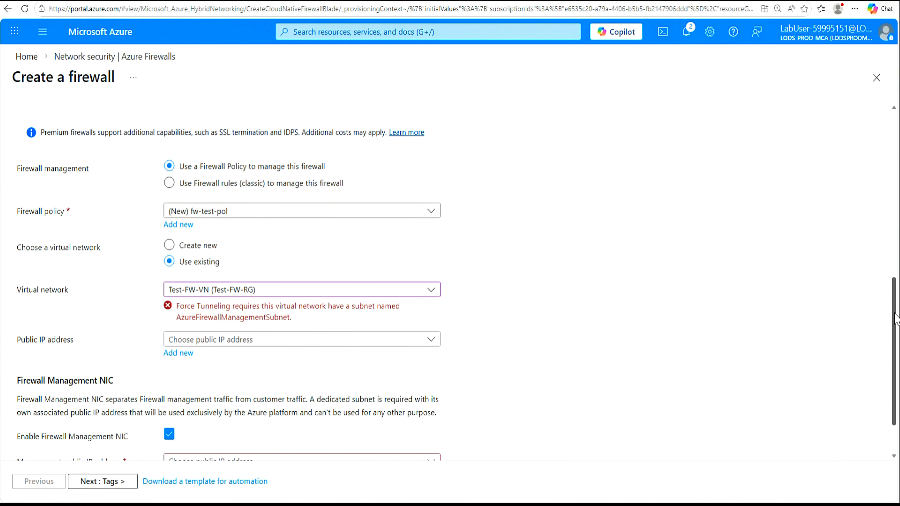
scroll(301, 296, "down", 2)
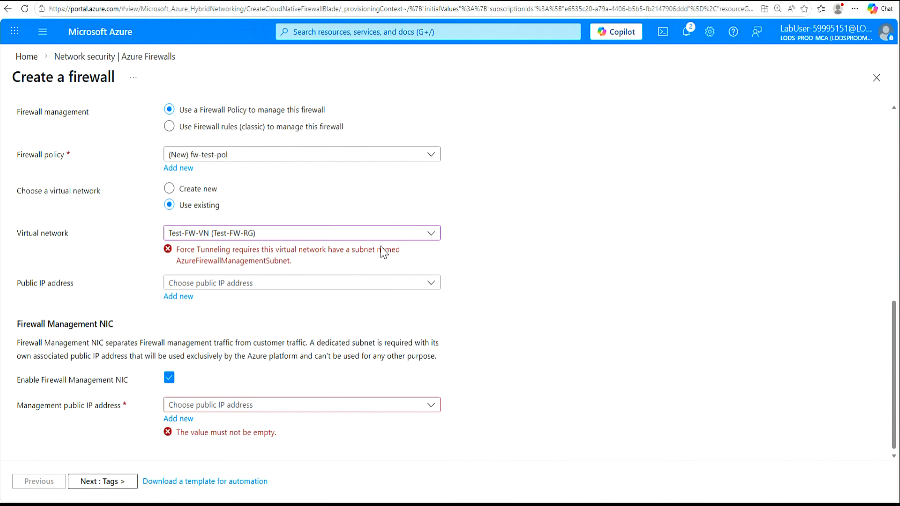
left_click(436, 238)
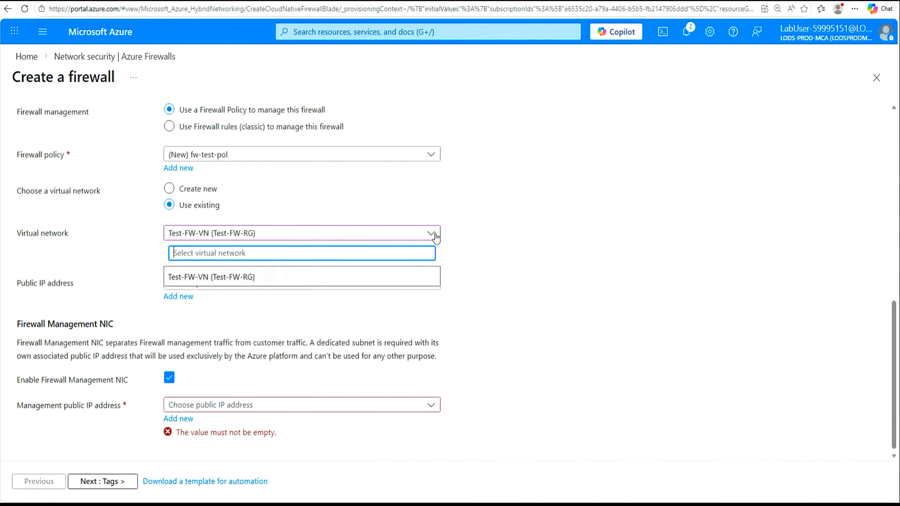
left_click(278, 283)
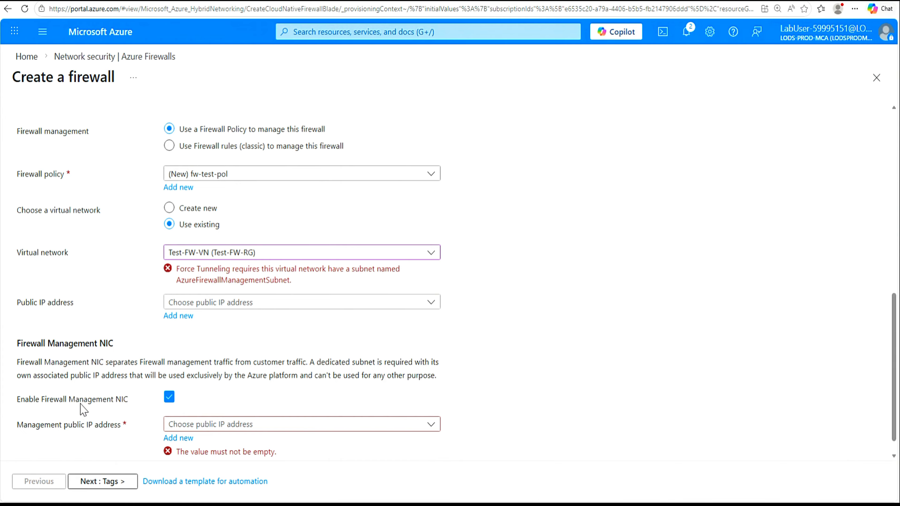
Step: Uncheck Enable Firewall Management NIC and begin adding a new public IP address
left_click(169, 398)
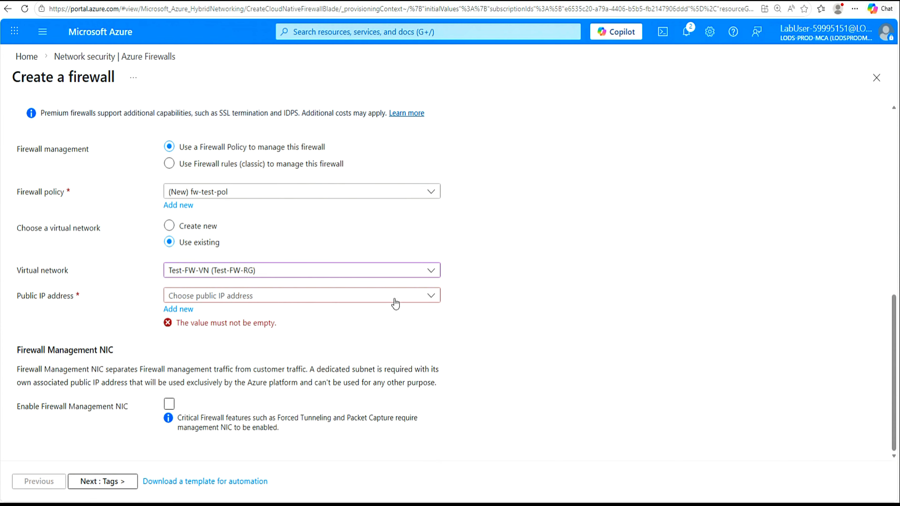
left_click(432, 300)
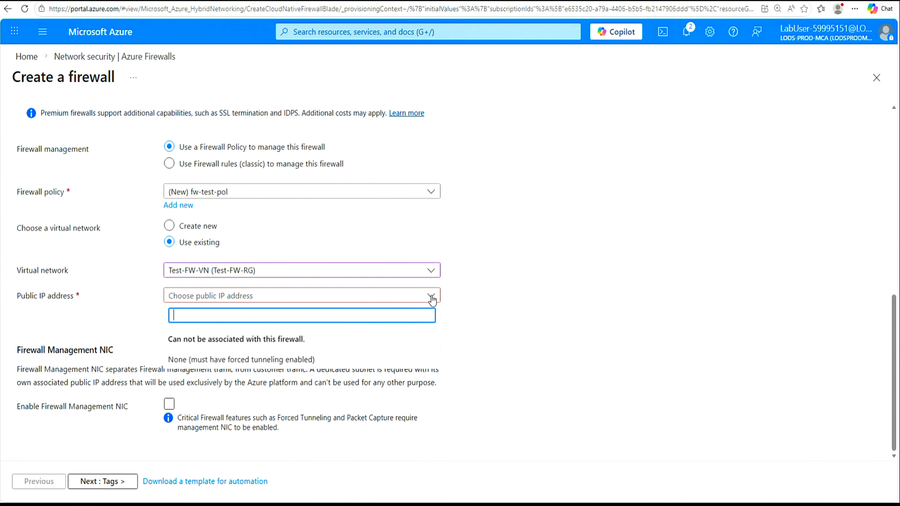
left_click(498, 295)
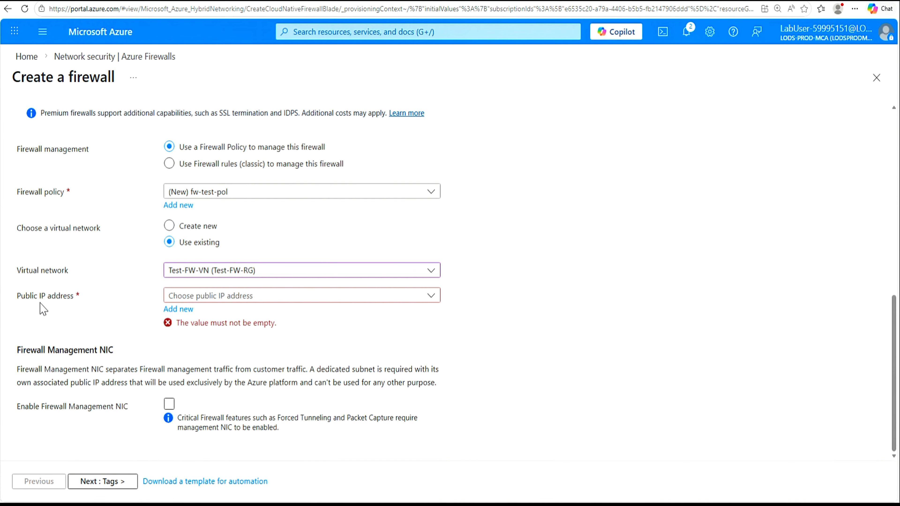
left_click(179, 310)
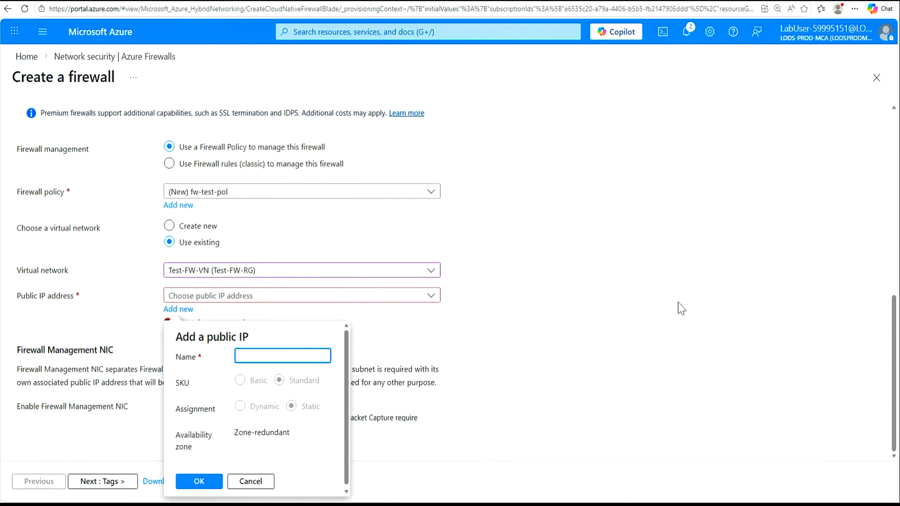
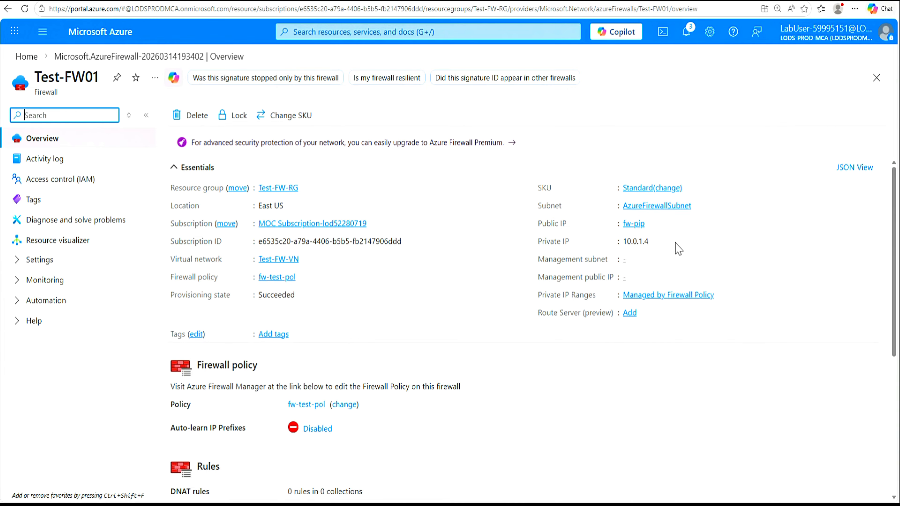
Step: Copy the firewall private IP 10.0.1.4 into the notes as 'Firewall Privaye IP'
left_click(655, 242)
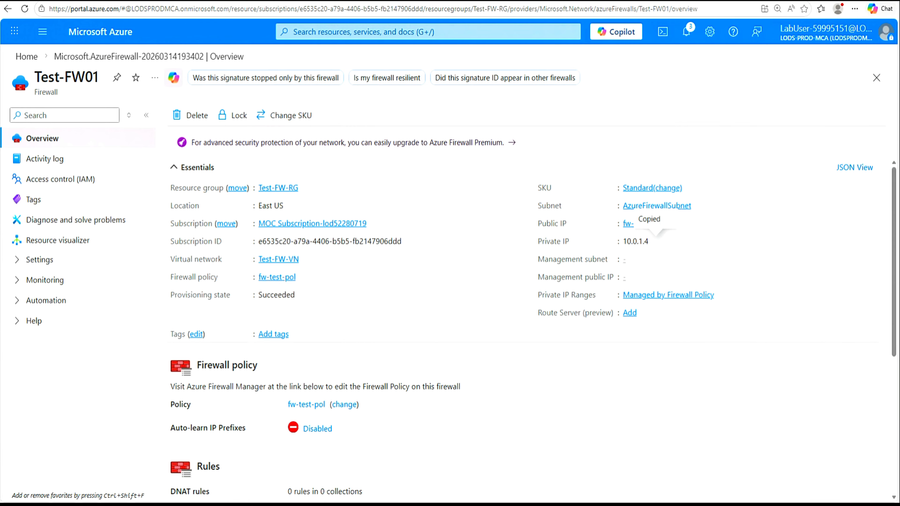
key("alt+Tab")
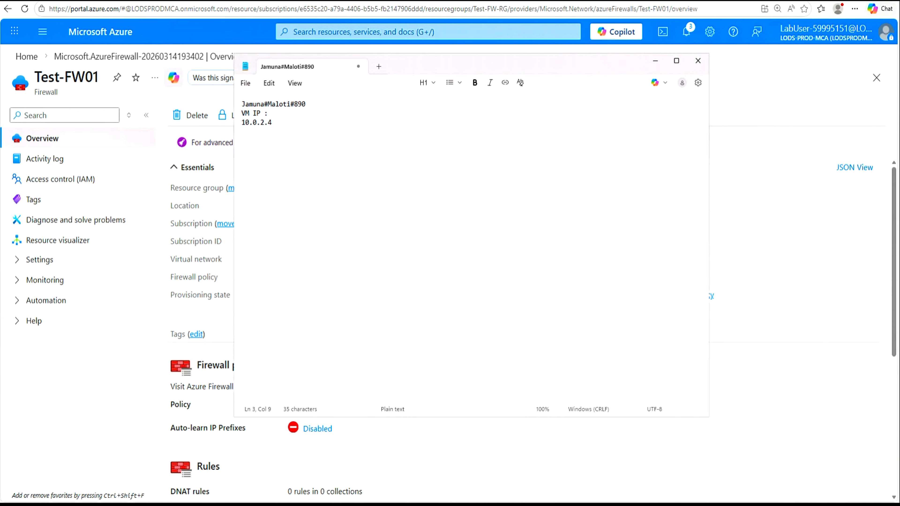
type("rewall Privaye IP :")
key("ctrl+v")
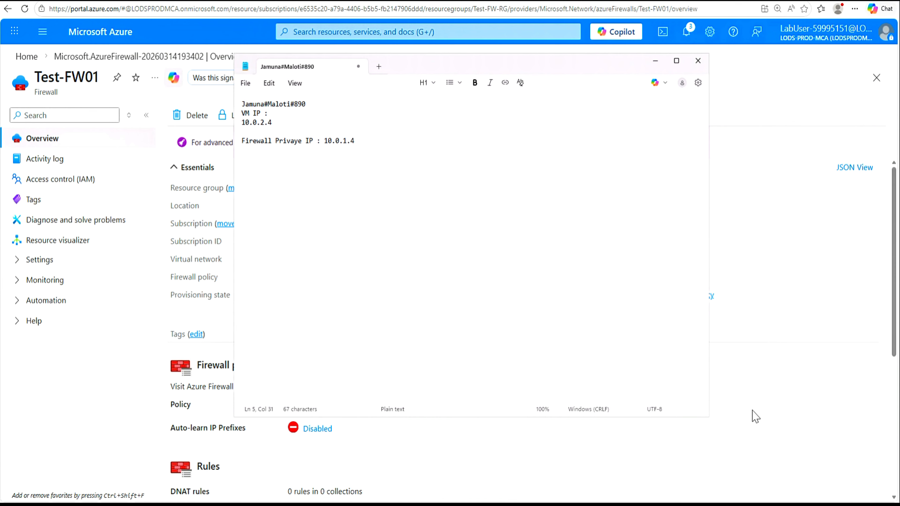
left_click(756, 417)
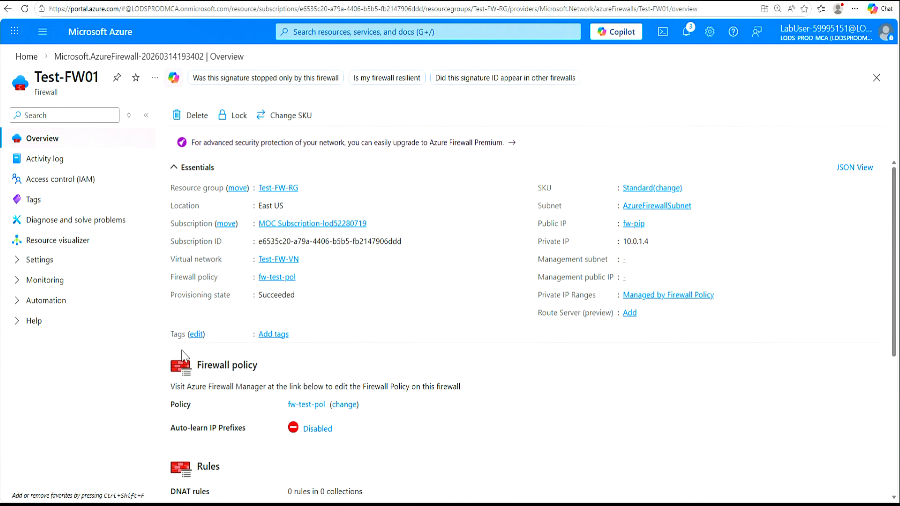
left_click(18, 262)
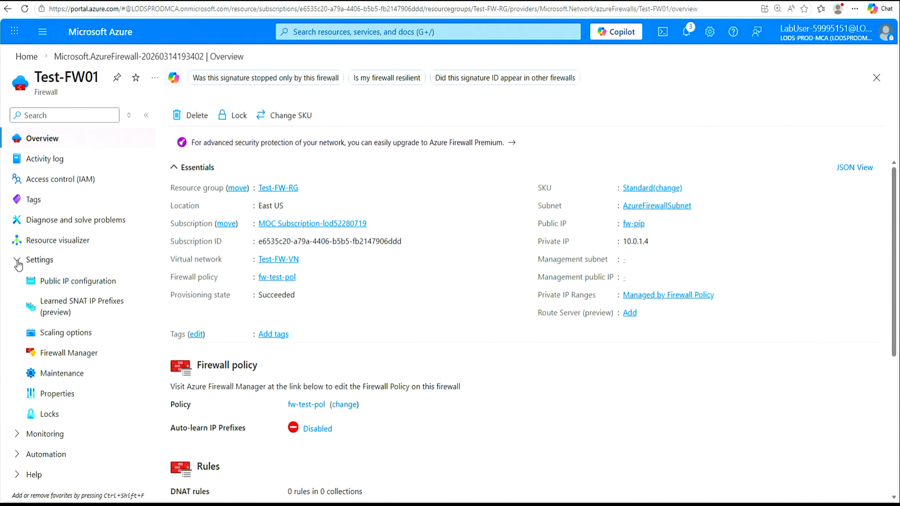
Step: Copy the firewall's public IP 40.87.105.70 from its Public IP configuration
left_click(66, 286)
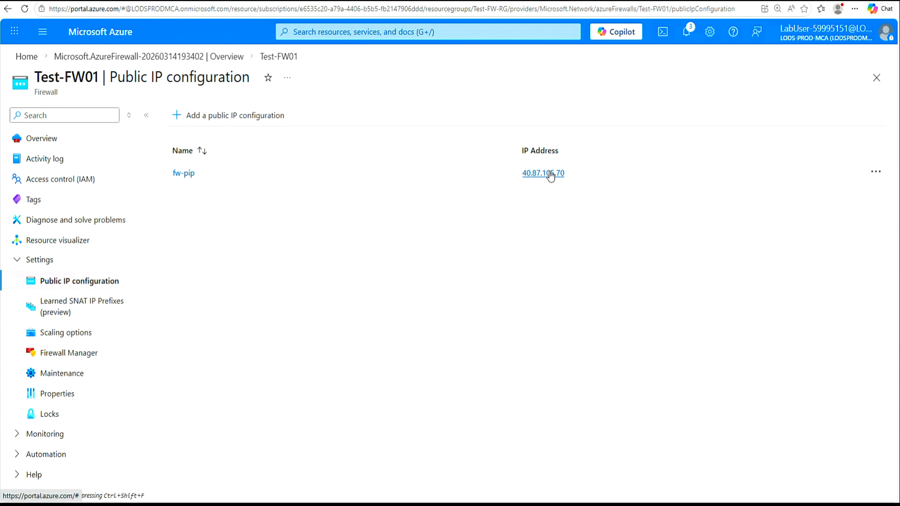
left_click_drag(589, 177, 507, 175)
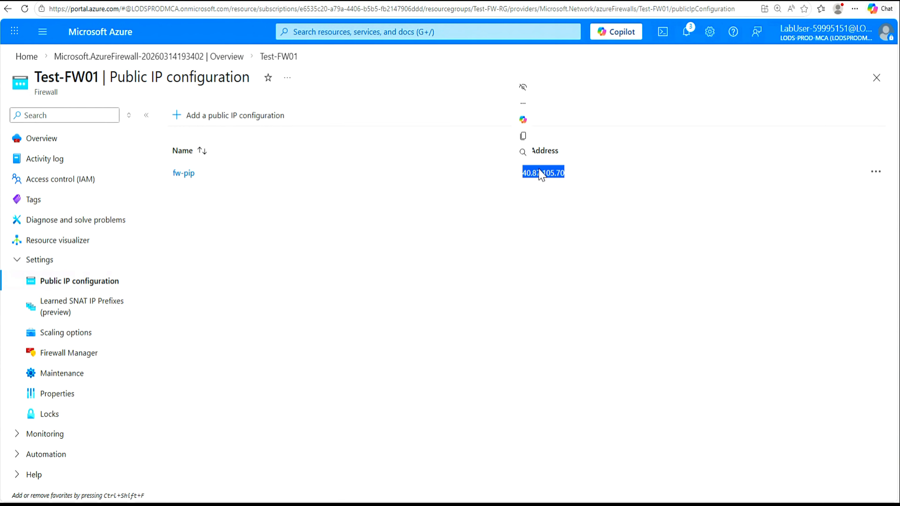
left_click(524, 136)
Step: Paste 40.87.105.70 onto the FW-pip line in the notes and return to the firewall overview
key("alt+Tab")
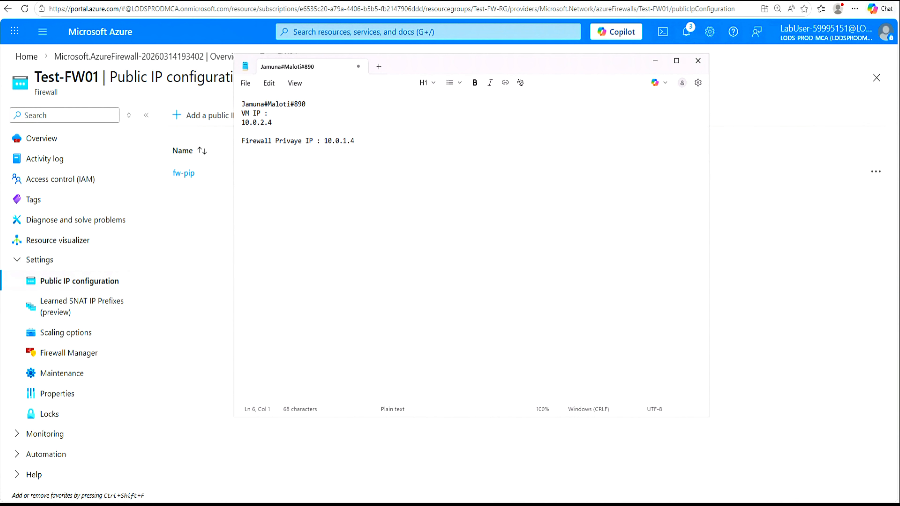
key("Return")
key("ctrl+v")
double_click(252, 162)
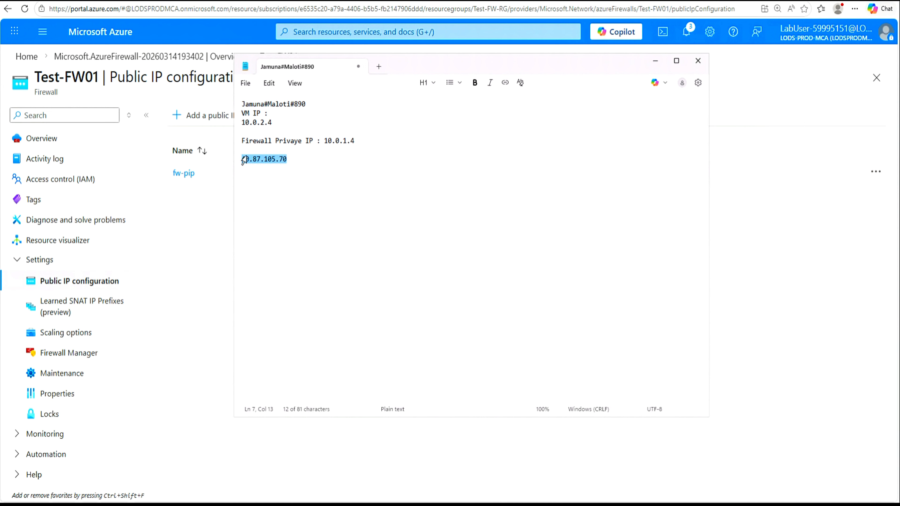
left_click(288, 160)
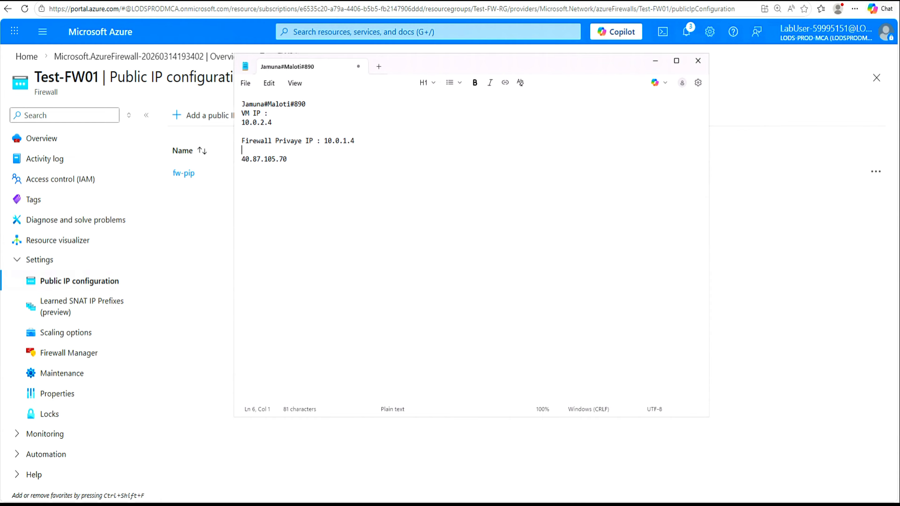
type("F")
key("Delete")
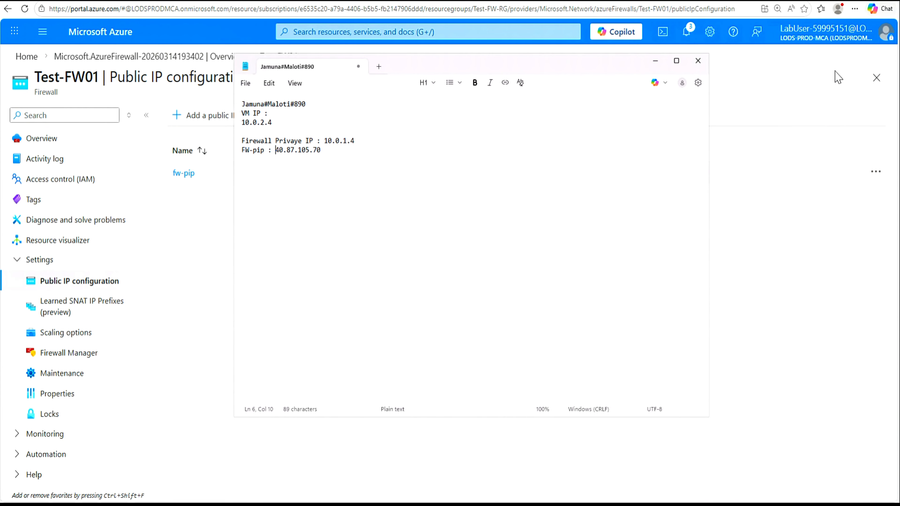
key("alt+Tab")
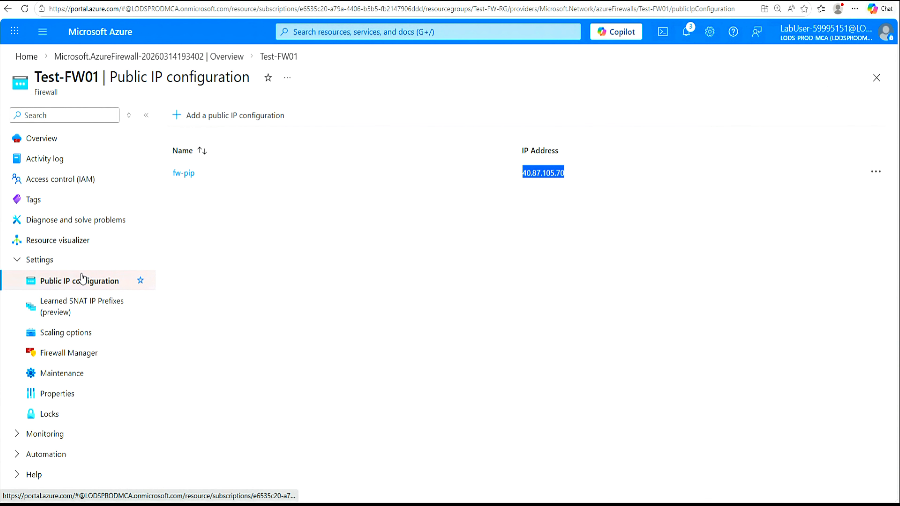
left_click(42, 139)
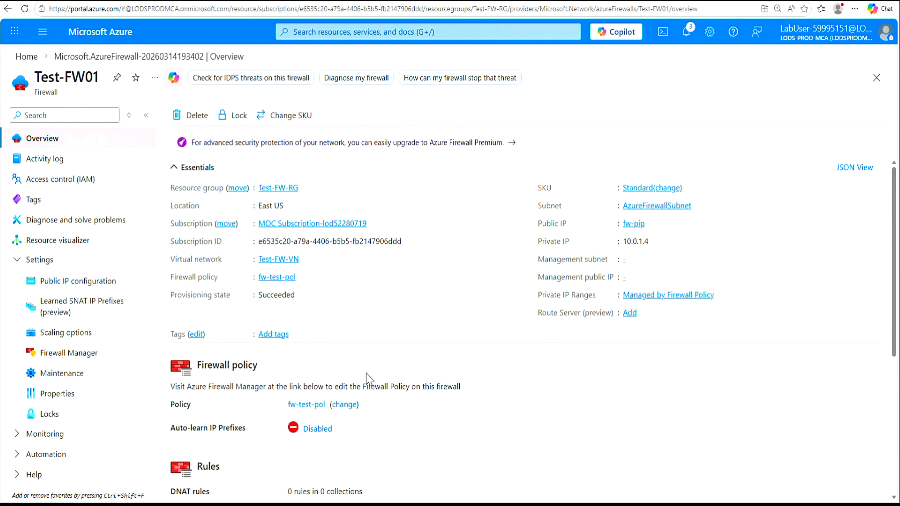
Step: Inspect the fw-pip public IP configuration (40.87.105.70) and close it without changes
left_click(74, 284)
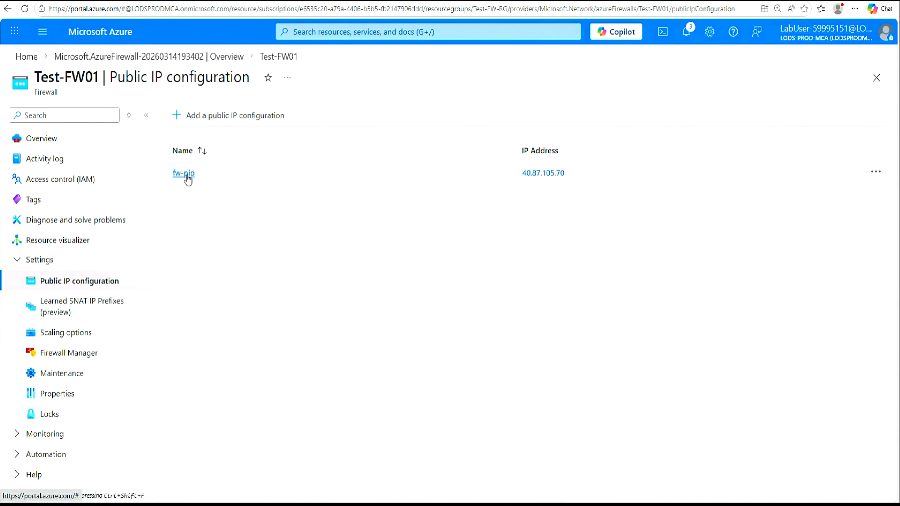
left_click(185, 174)
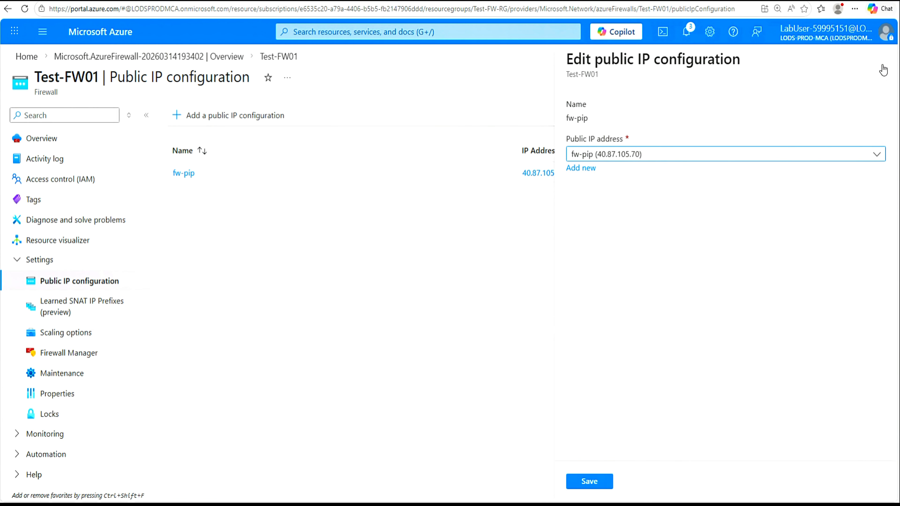
left_click(877, 65)
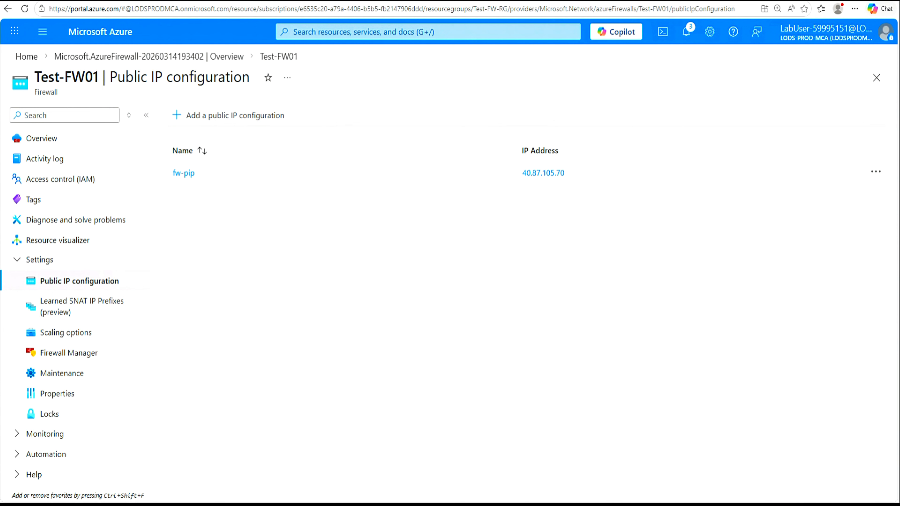
Step: View Test-FW-VN subnets: AzureFirewallSubnet 10.0.1.0/26 and Workload-SN 10.0.2.0/24
left_click(328, 33)
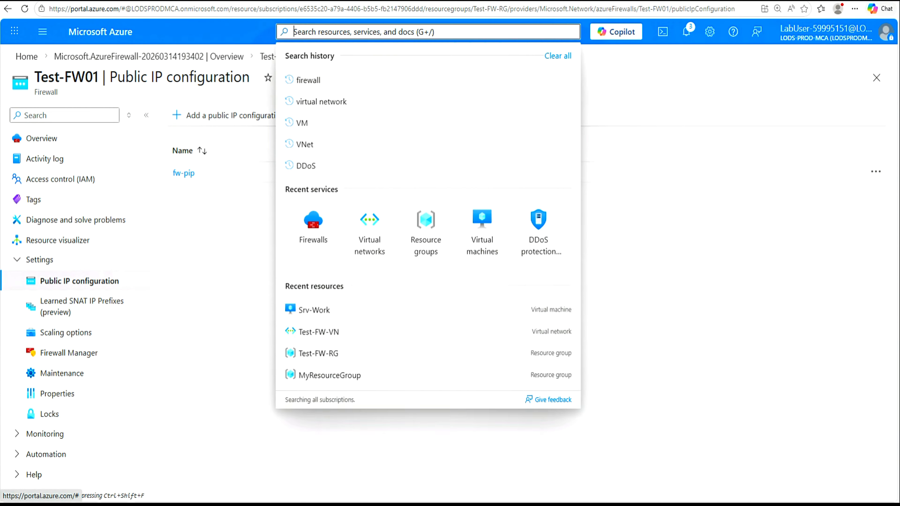
left_click(379, 238)
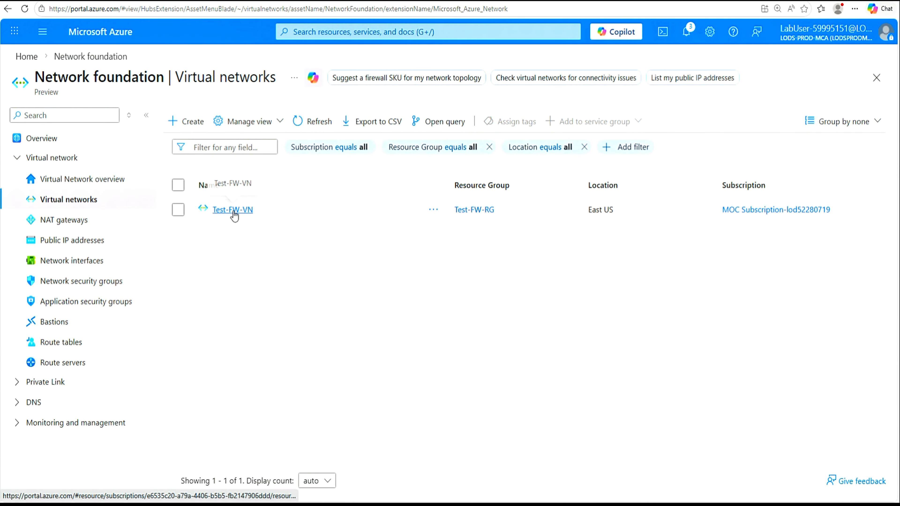
left_click(233, 210)
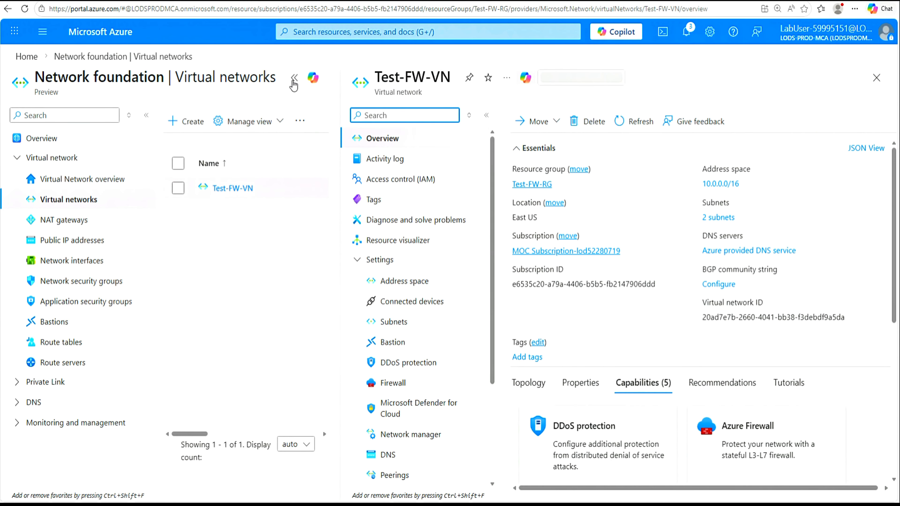
left_click(294, 77)
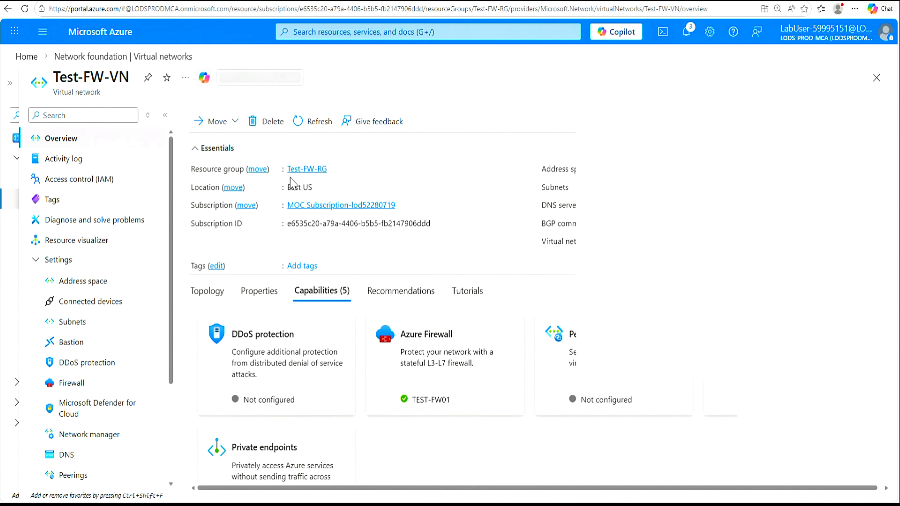
left_click(73, 323)
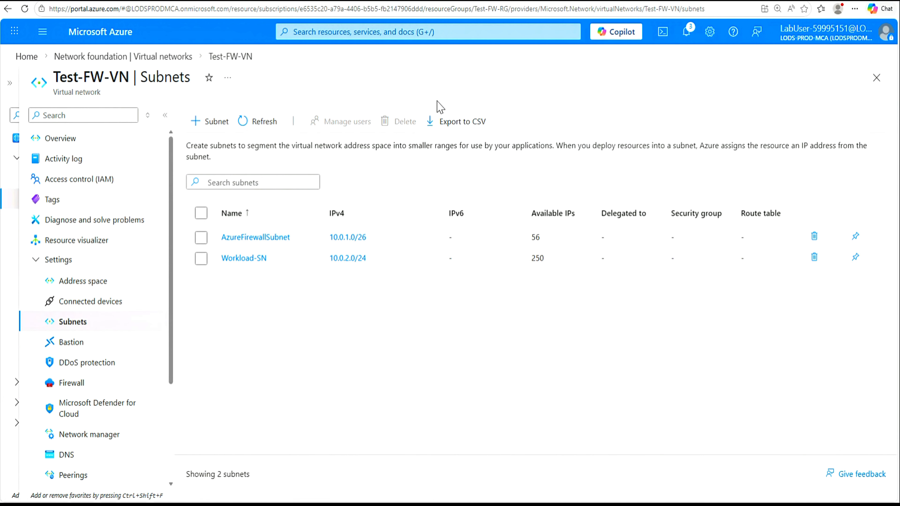
left_click(428, 32)
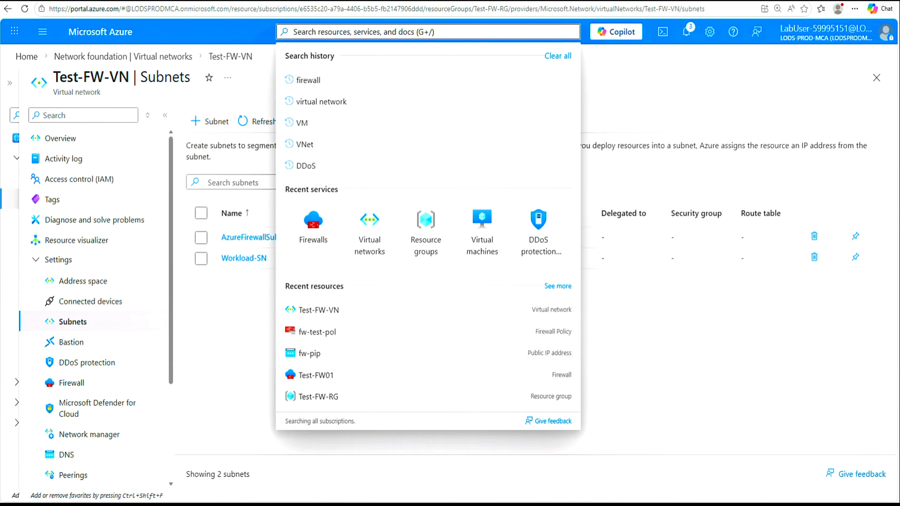
Step: Fill in a new route table named Firewall-route in Test-FW-RG and validate it
type("route")
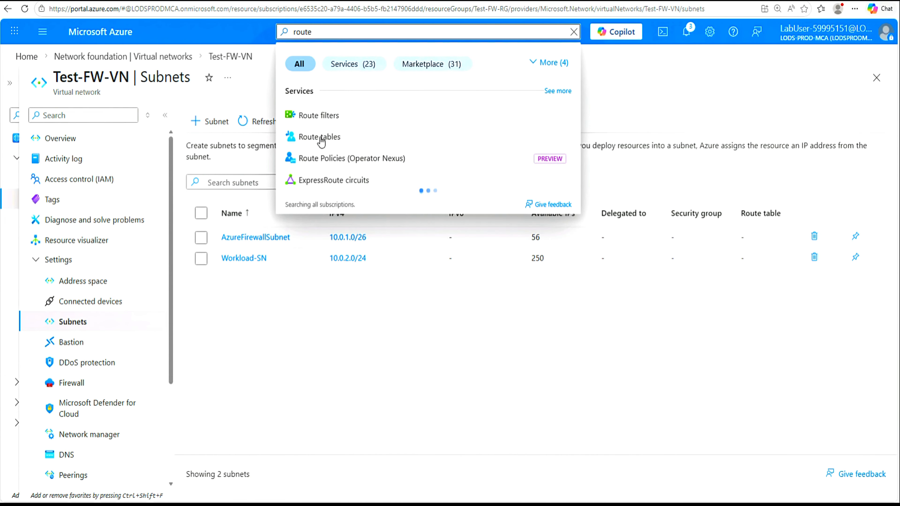
left_click(321, 141)
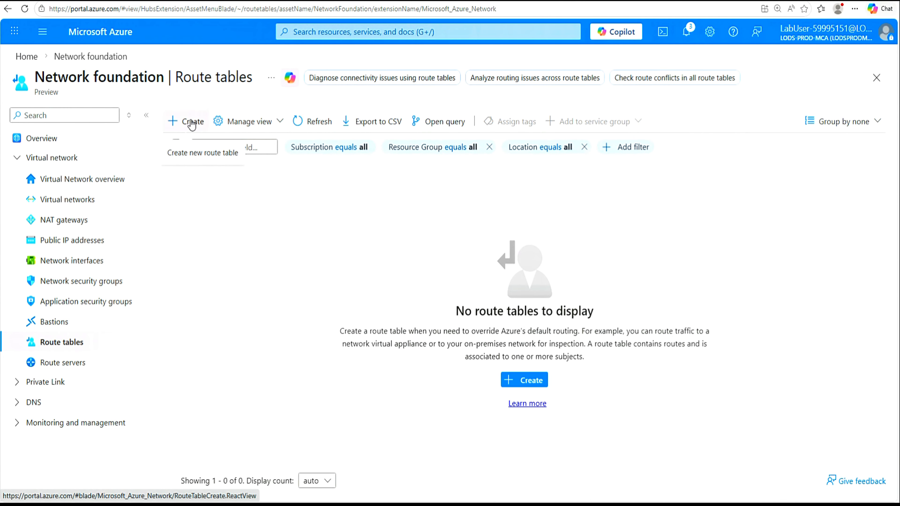
left_click(188, 122)
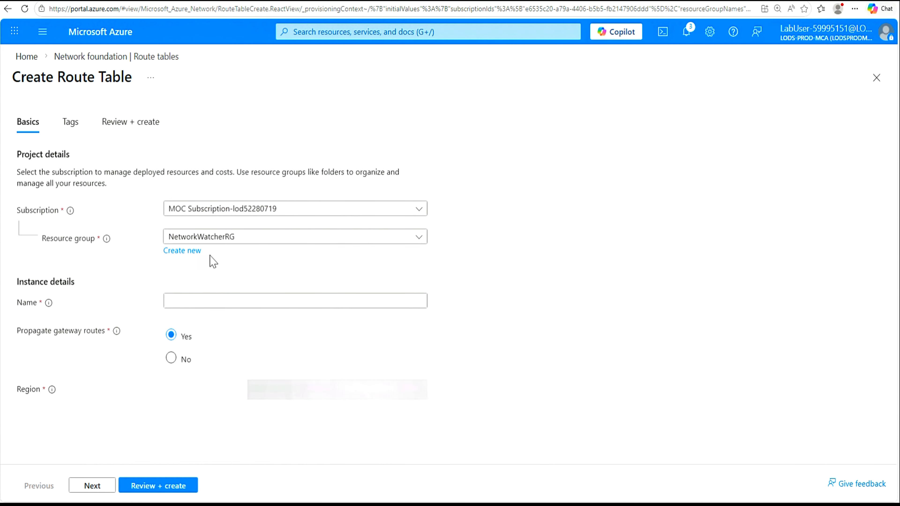
left_click(421, 237)
left_click(219, 306)
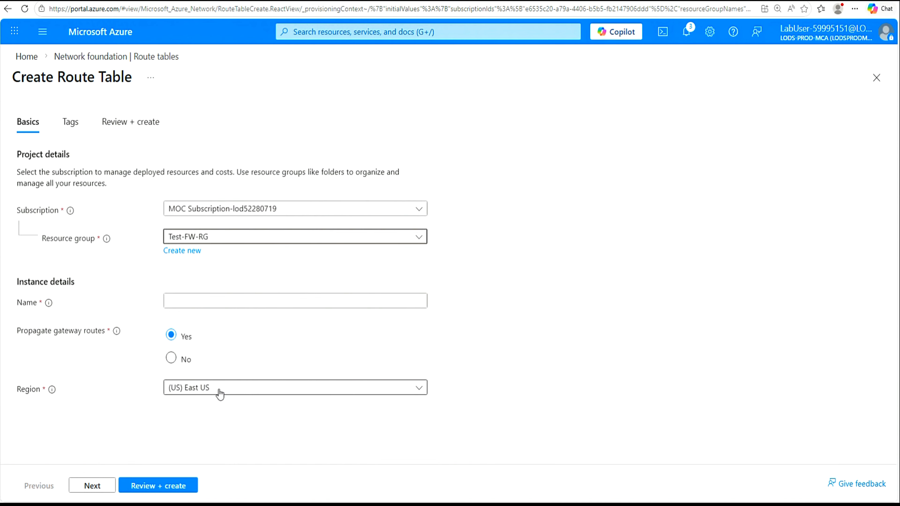
left_click(173, 305)
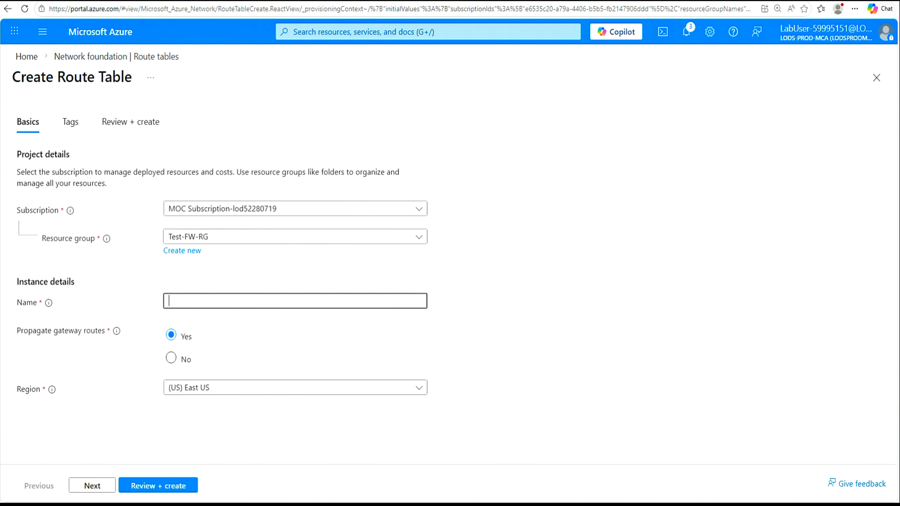
key("ctrl+v")
left_click(172, 489)
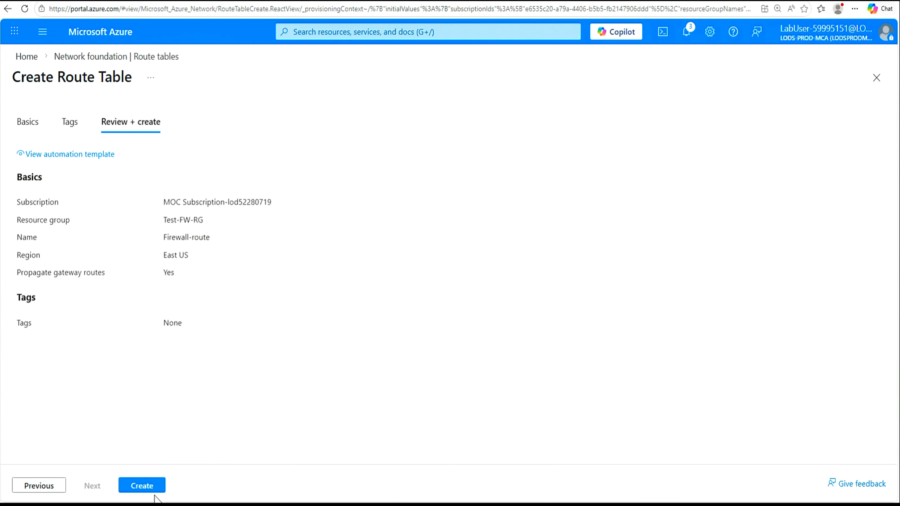
Step: Create the Firewall-route table and open it once deployment completes
left_click(148, 488)
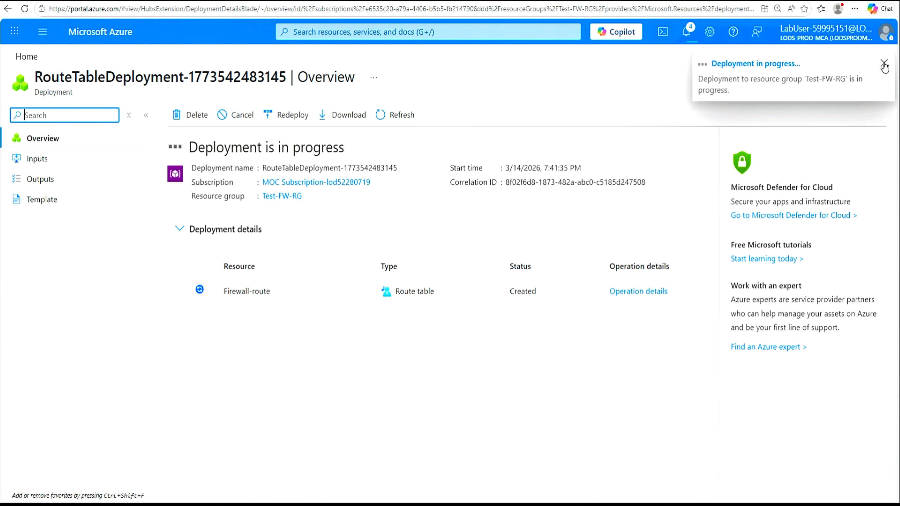
left_click(884, 62)
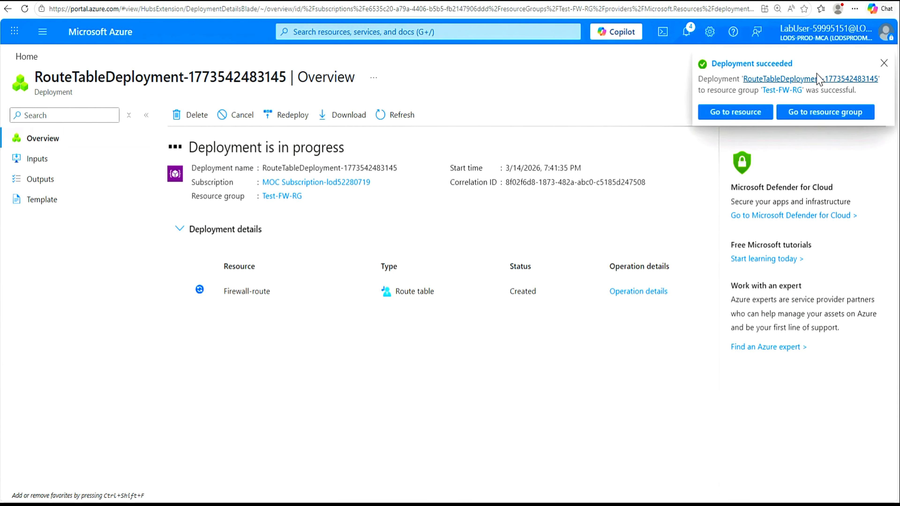
left_click(884, 64)
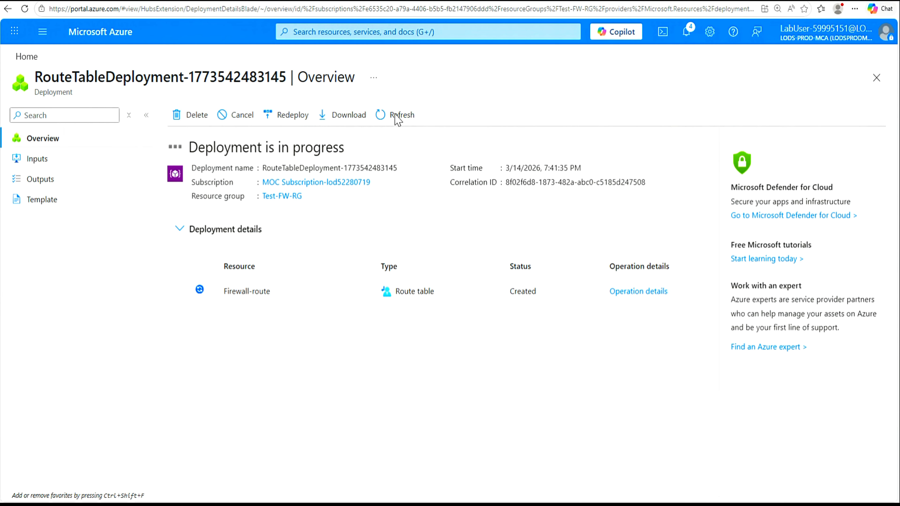
left_click(396, 117)
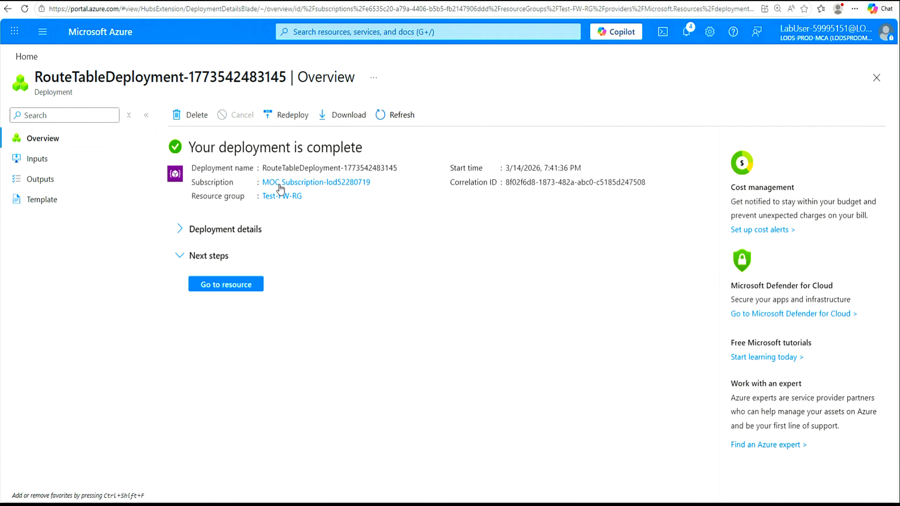
left_click(219, 290)
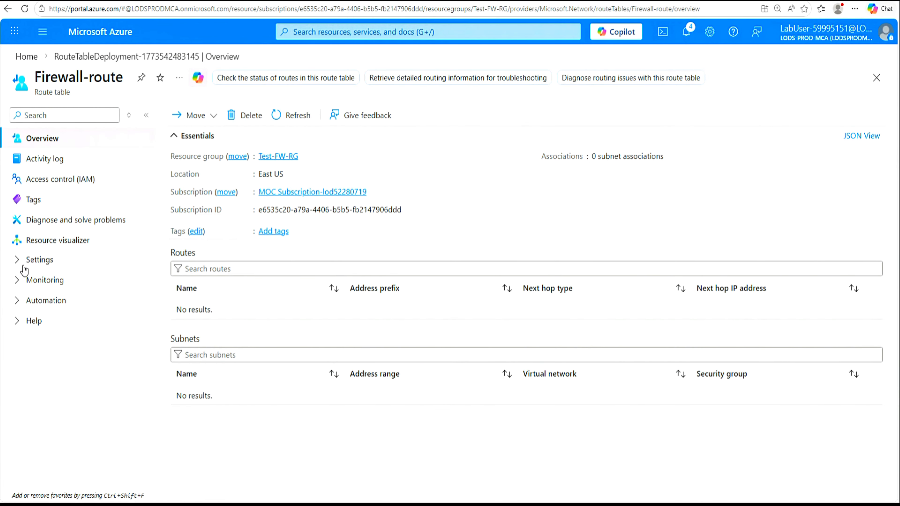
Step: Associate subnet Workload-SN of Test-FW-VN with the Firewall-route table
left_click(17, 263)
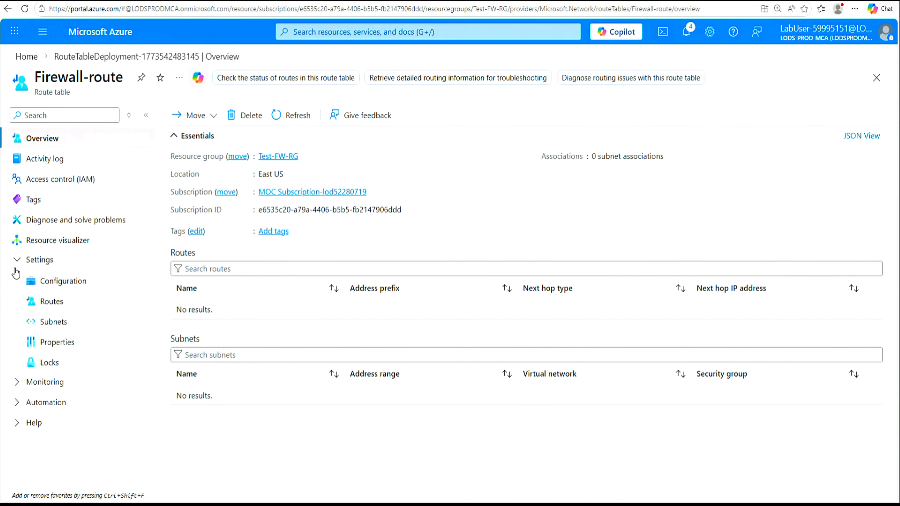
left_click(51, 323)
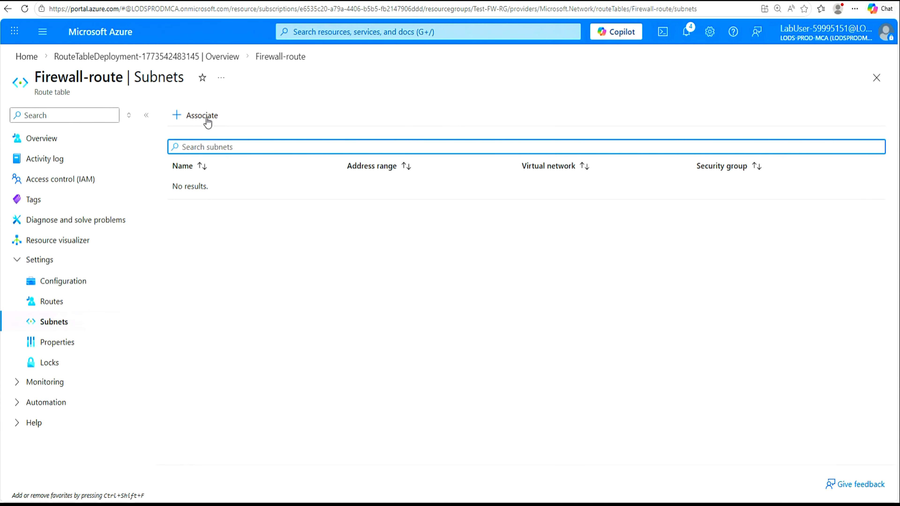
left_click(199, 117)
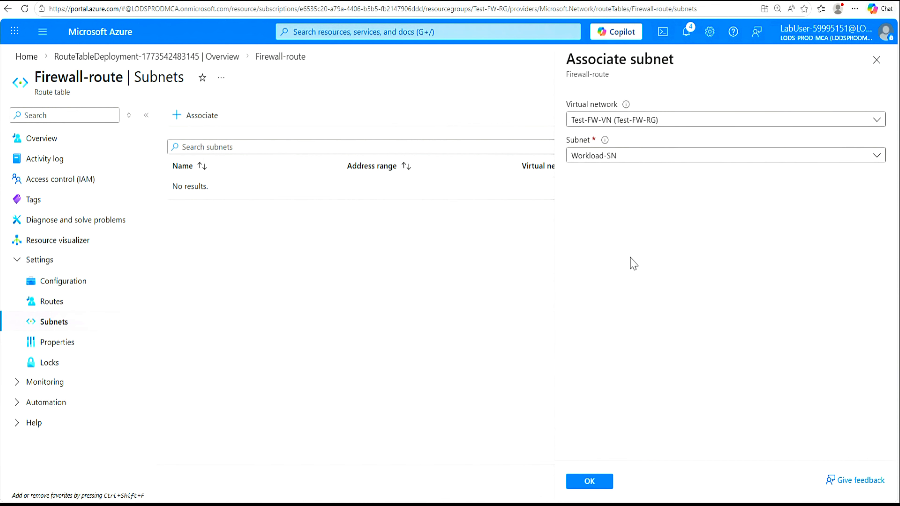
left_click(878, 157)
left_click(878, 159)
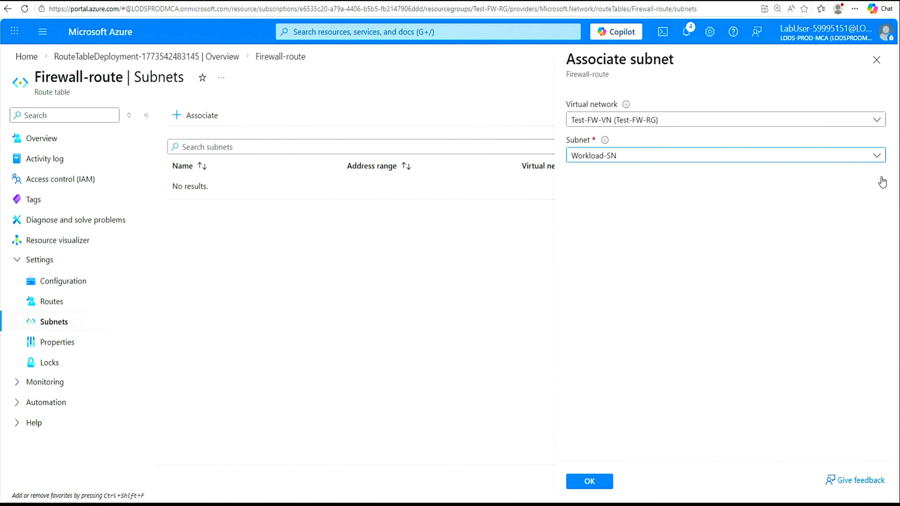
left_click(591, 482)
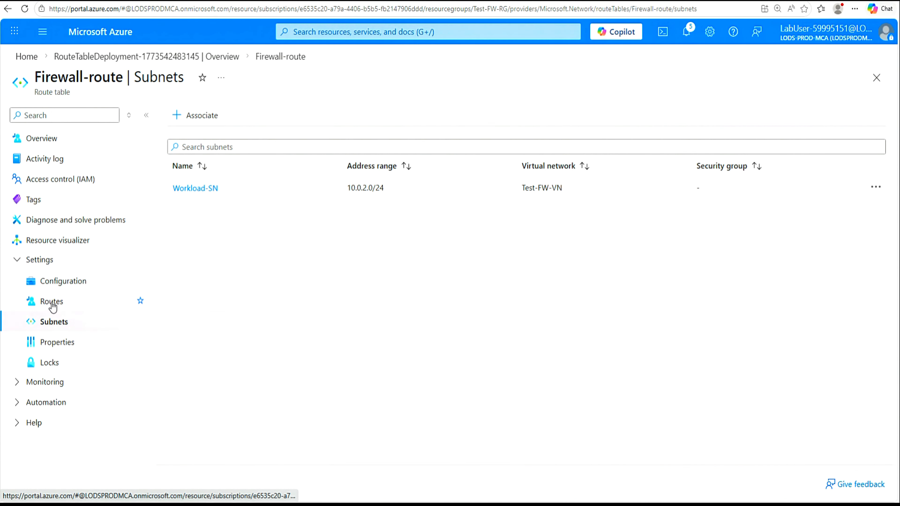
left_click(56, 308)
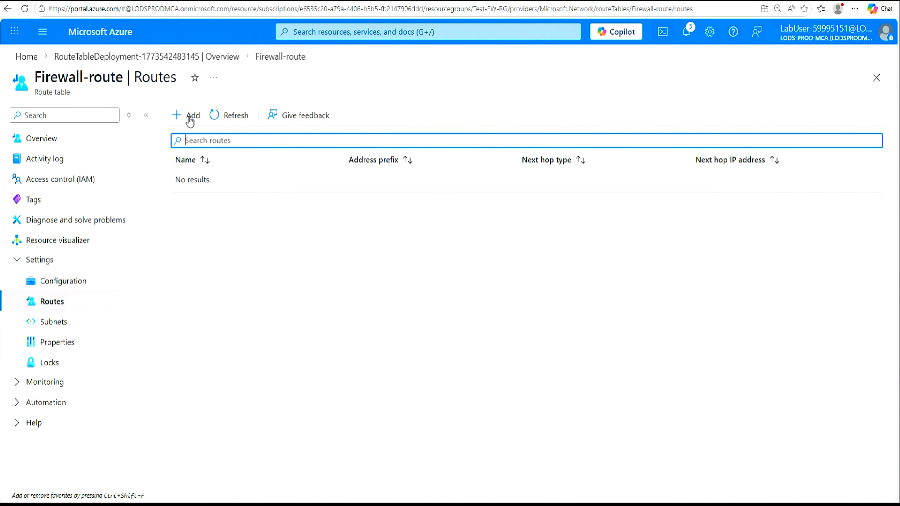
Step: Start route fw-dg: destination IP Addresses 0.0.0.0/0, next hop type Virtual appliance
left_click(190, 118)
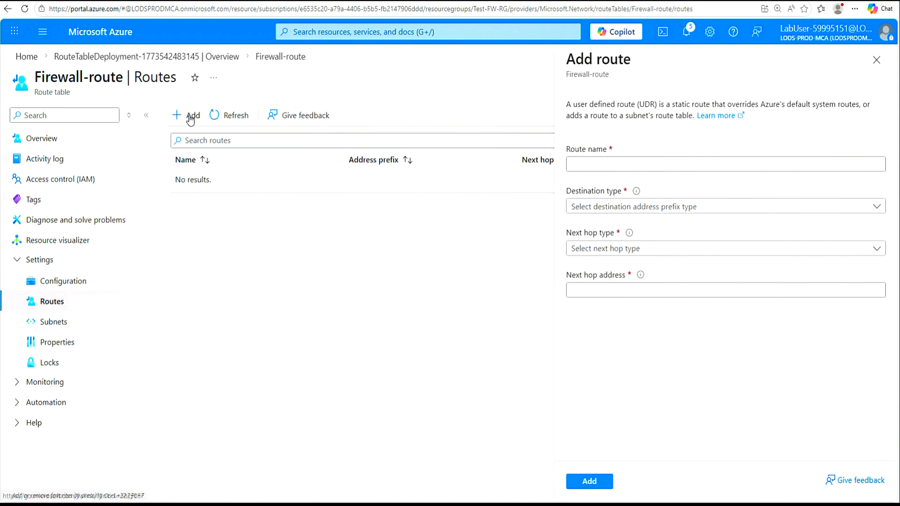
left_click(585, 165)
left_click(719, 164)
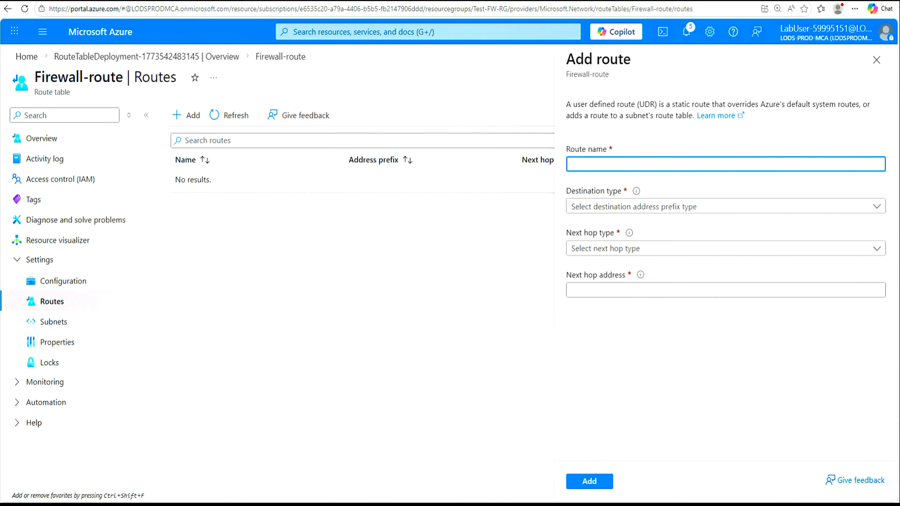
type("fw-dg")
left_click(879, 254)
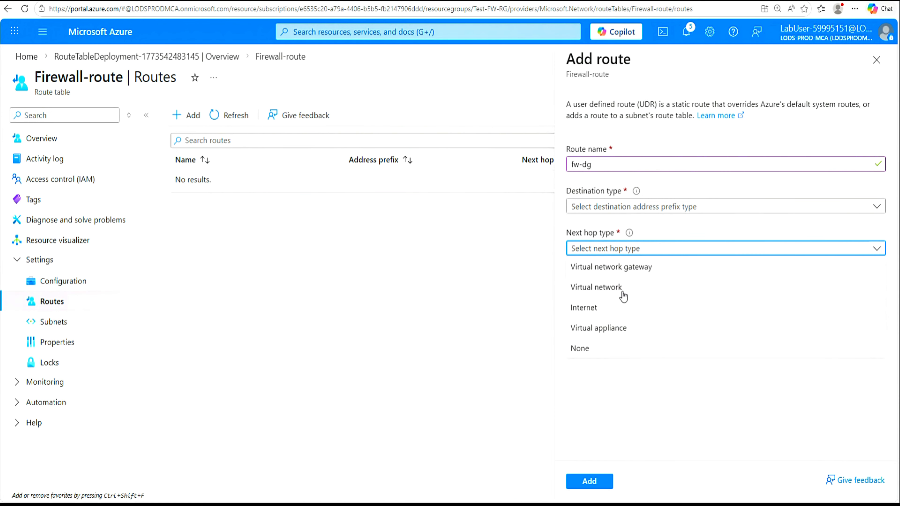
left_click(607, 330)
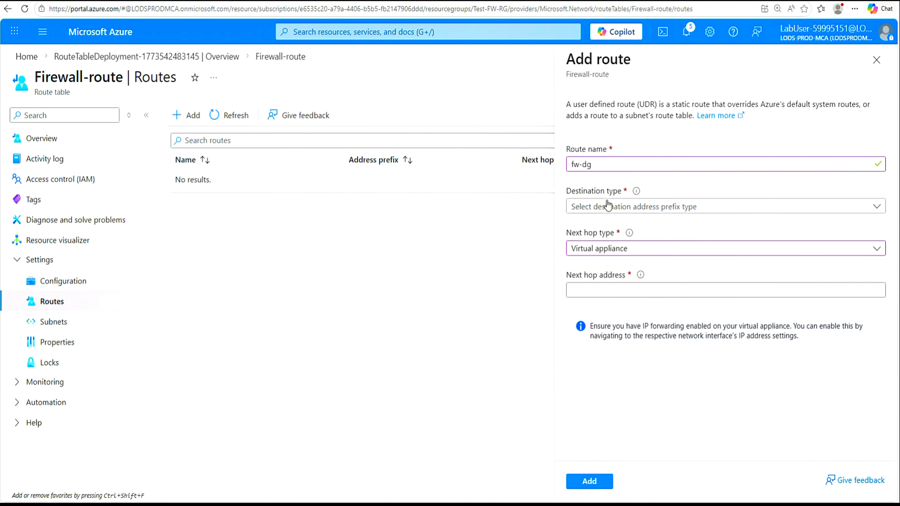
left_click(878, 209)
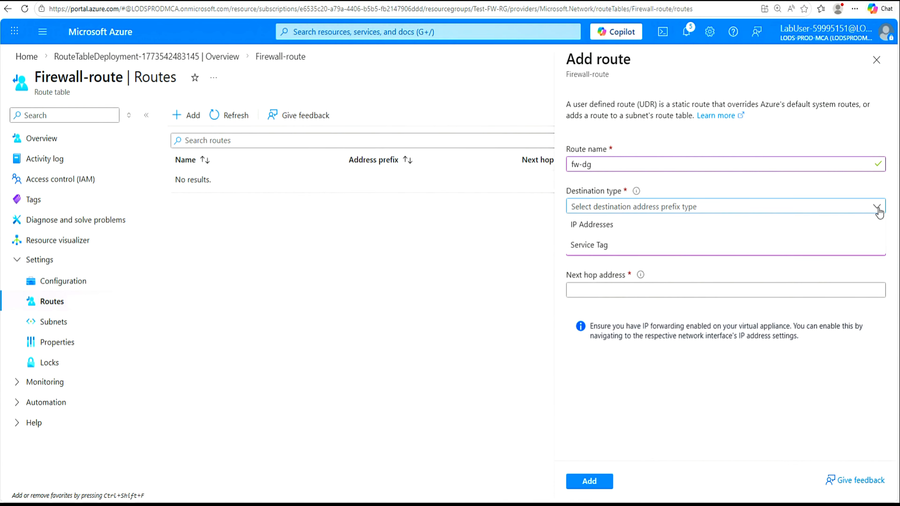
left_click(599, 230)
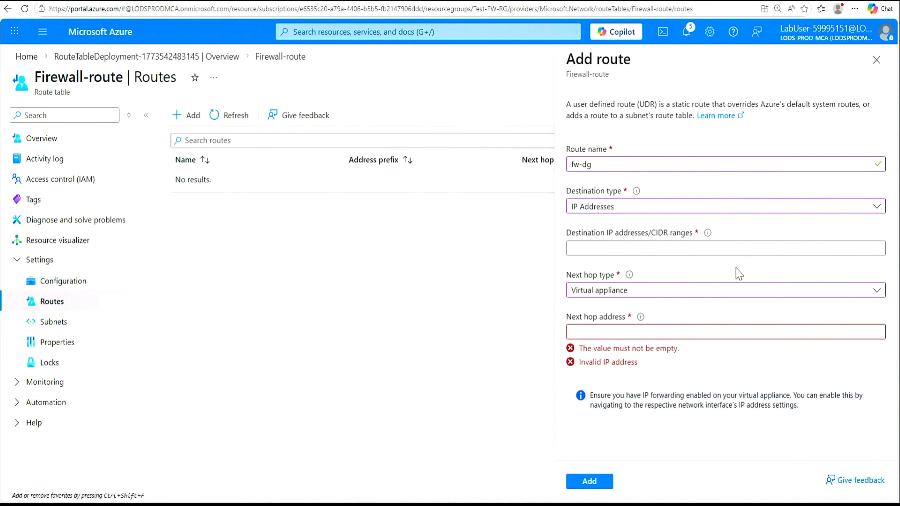
left_click(643, 250)
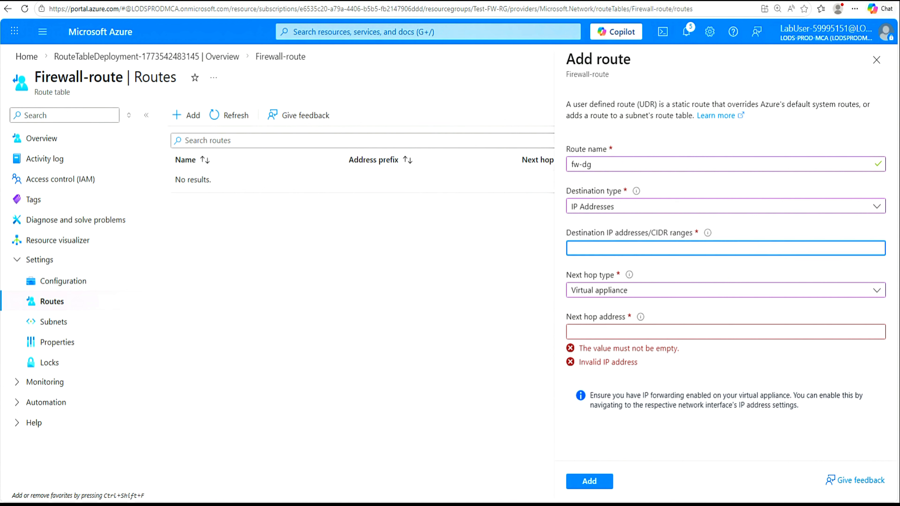
type("0.0.0.0/0")
Step: Set next hop address 10.0.1.4, copied from the notes, and add the route
left_click(610, 332)
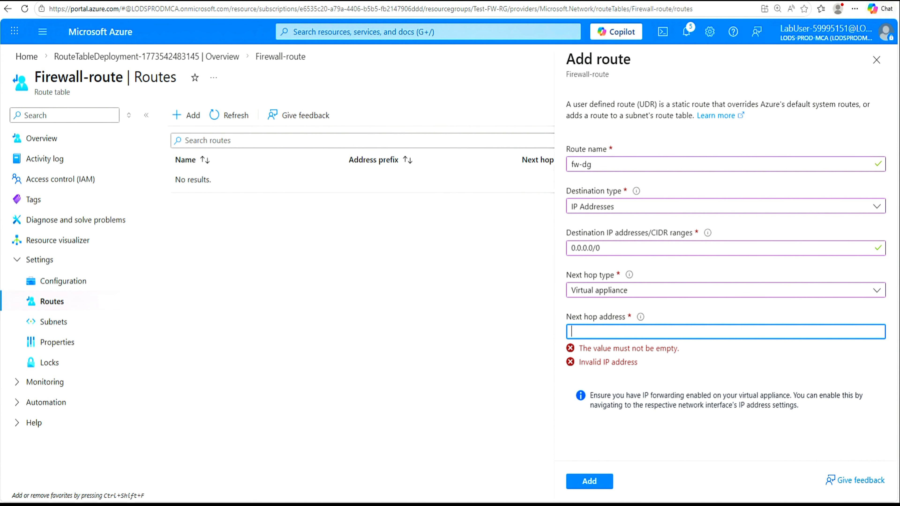
key("alt+Tab")
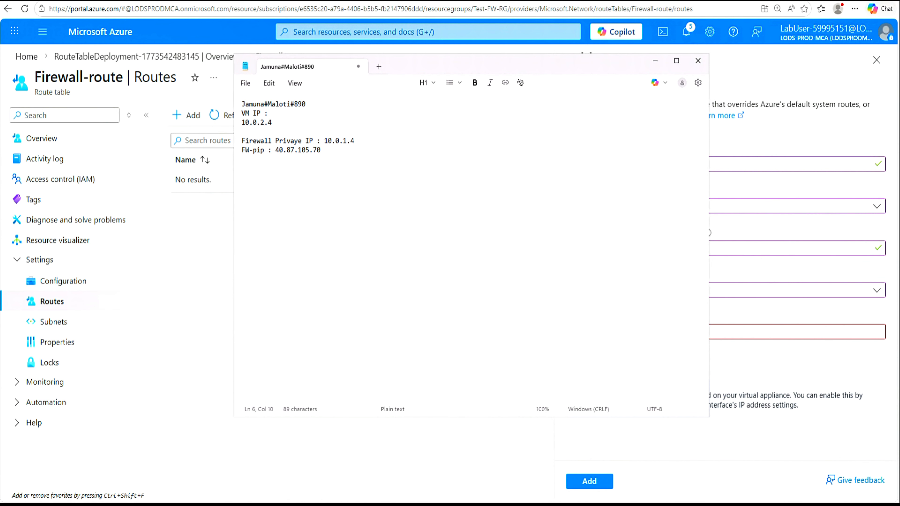
key("shift+End")
key("shift+Right")
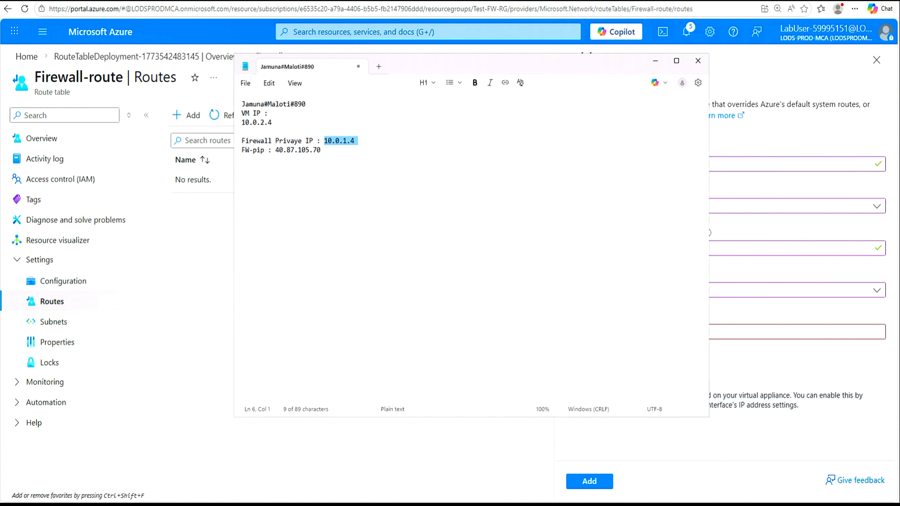
right_click(350, 142)
left_click(396, 161)
left_click(748, 335)
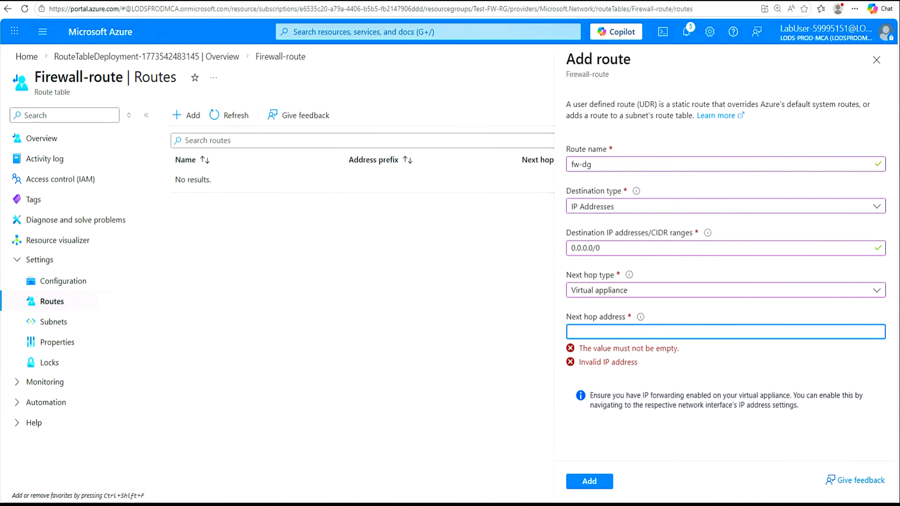
key("ctrl+v")
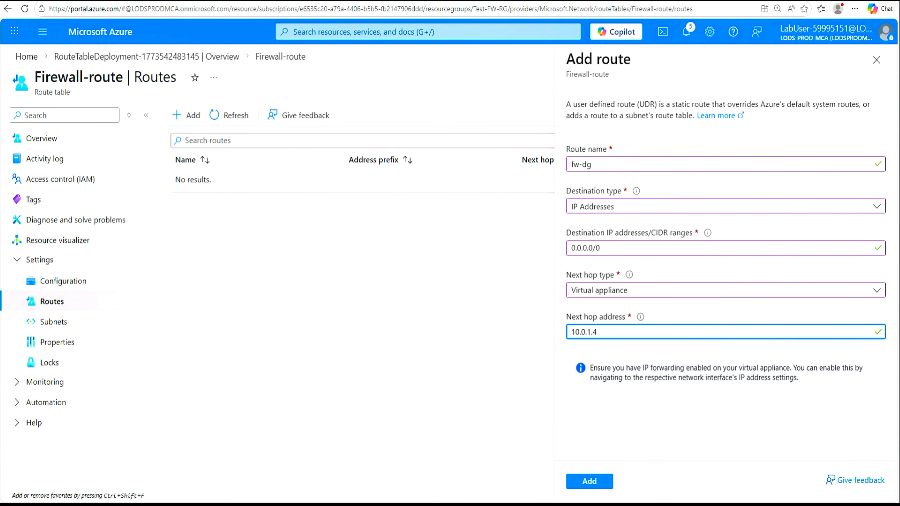
left_click(589, 482)
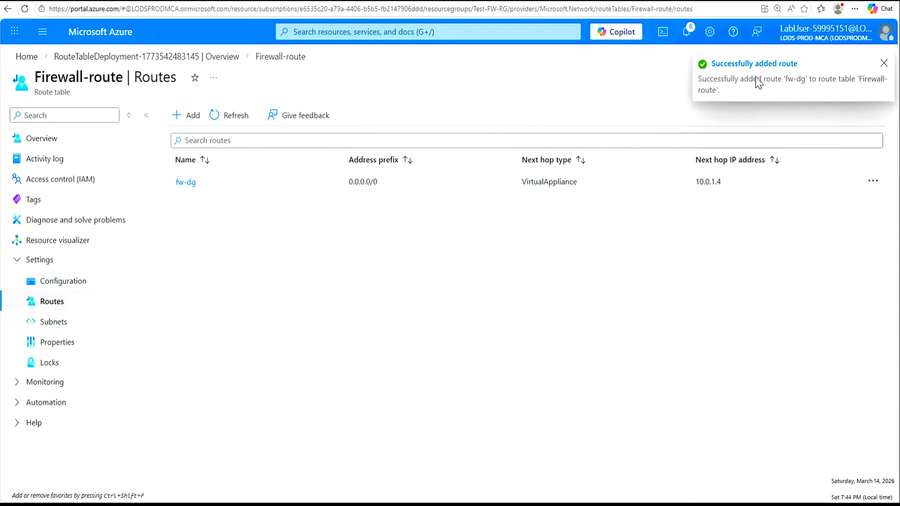
Step: Go from Home to the fw-test-pol policy's Application rules page
left_click(884, 65)
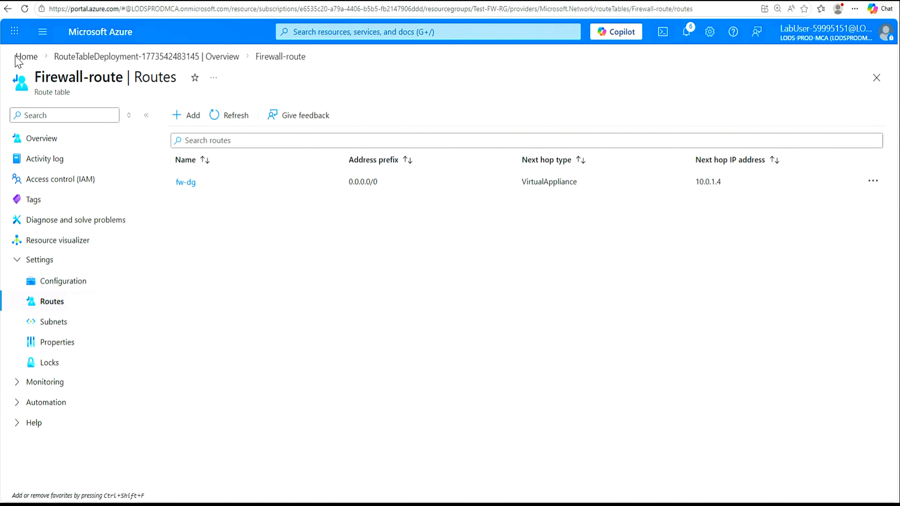
left_click(22, 58)
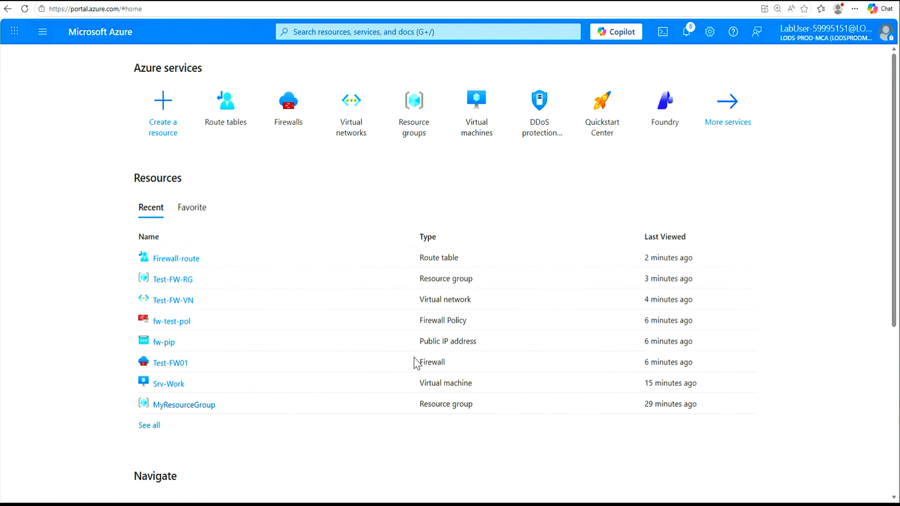
left_click(166, 321)
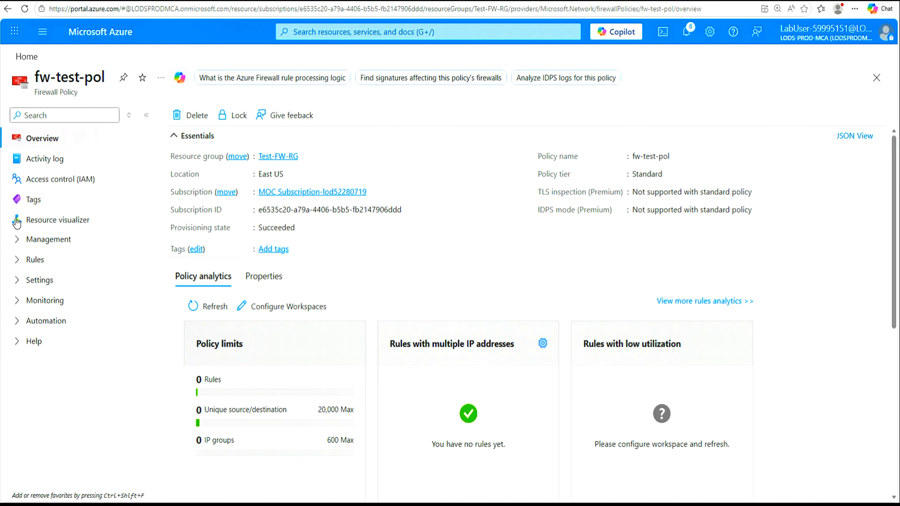
left_click(17, 260)
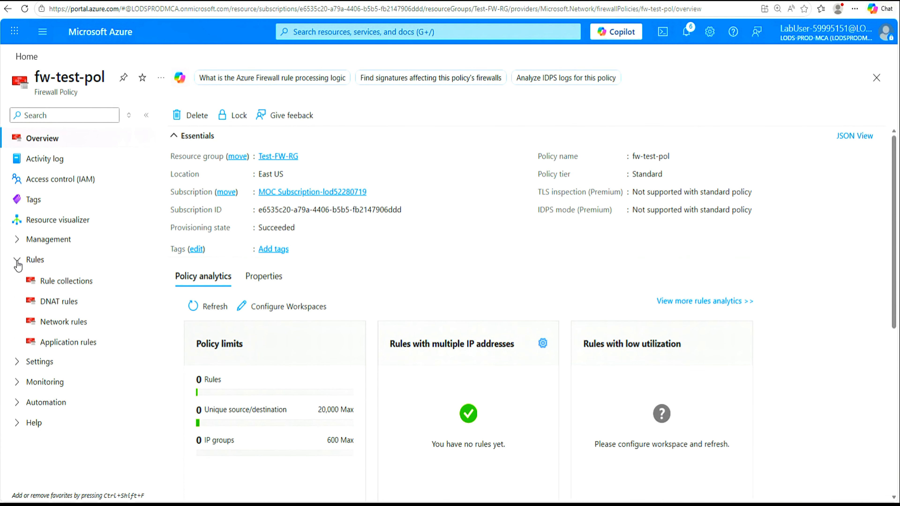
left_click(97, 347)
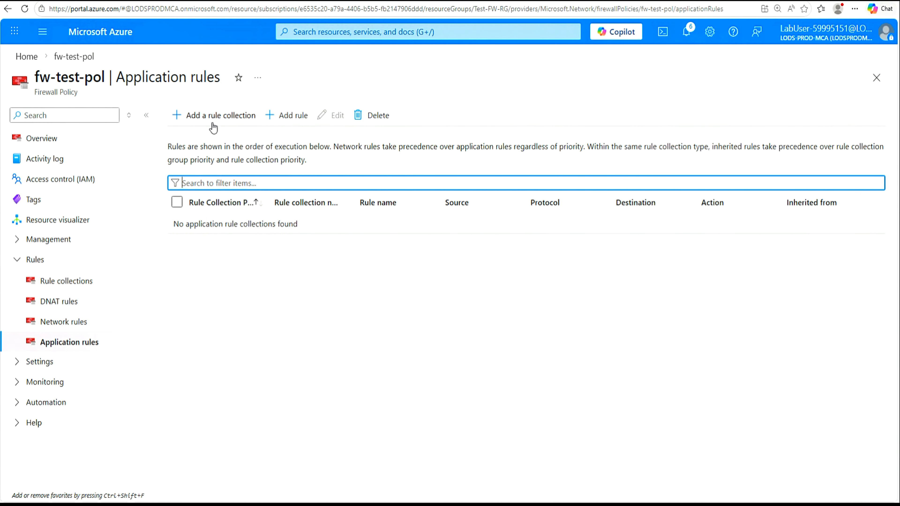
Step: Add rule collection App-Coll01, priority 200, in DefaultApplicationRuleCollectionGroup
left_click(222, 121)
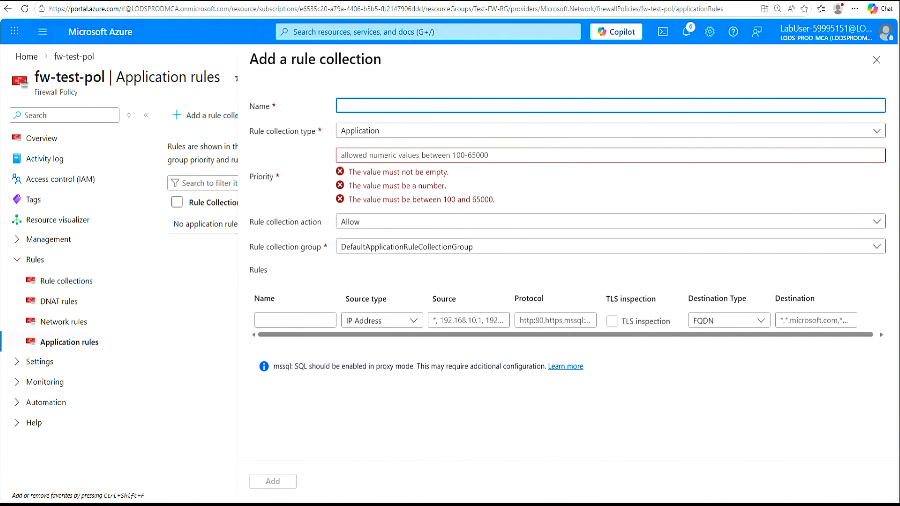
type("App-Coll01")
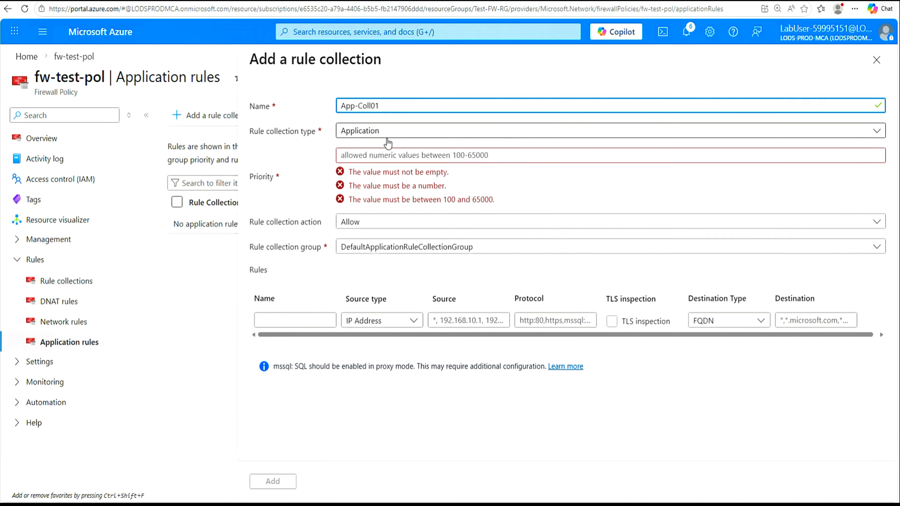
left_click(414, 155)
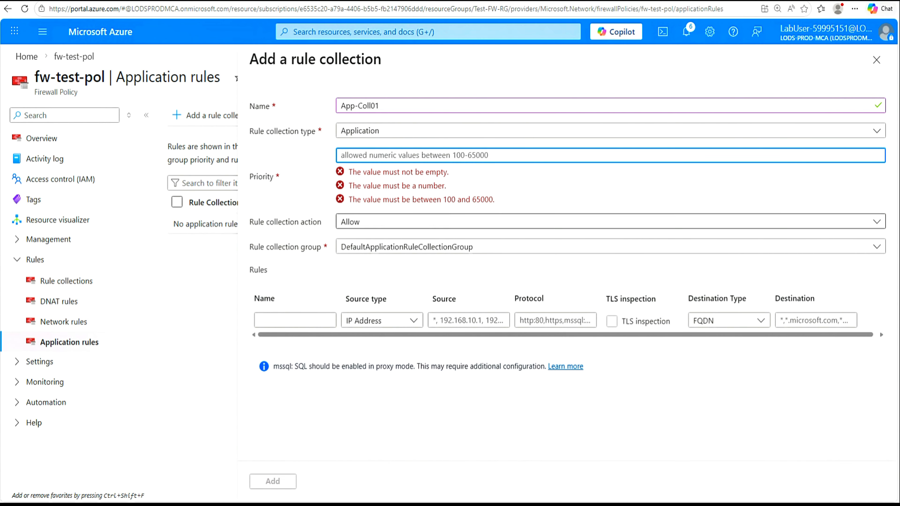
type("200")
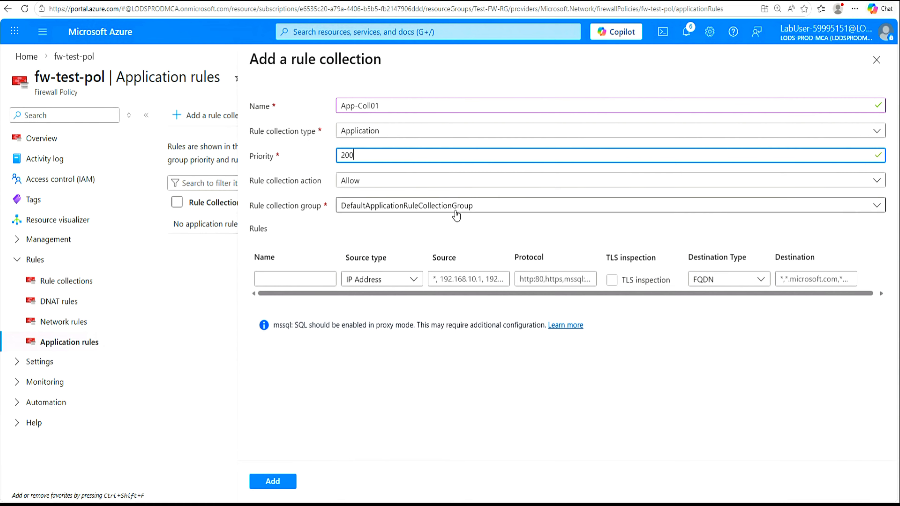
left_click(882, 212)
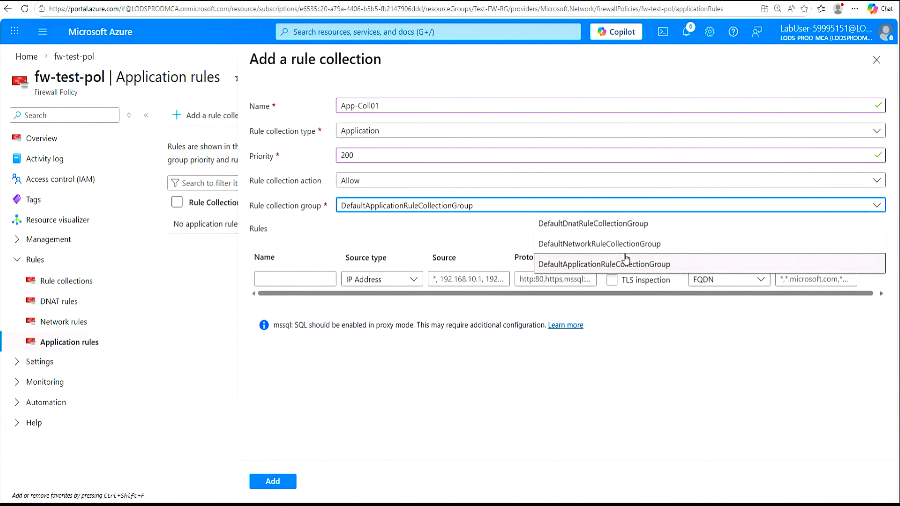
left_click(628, 269)
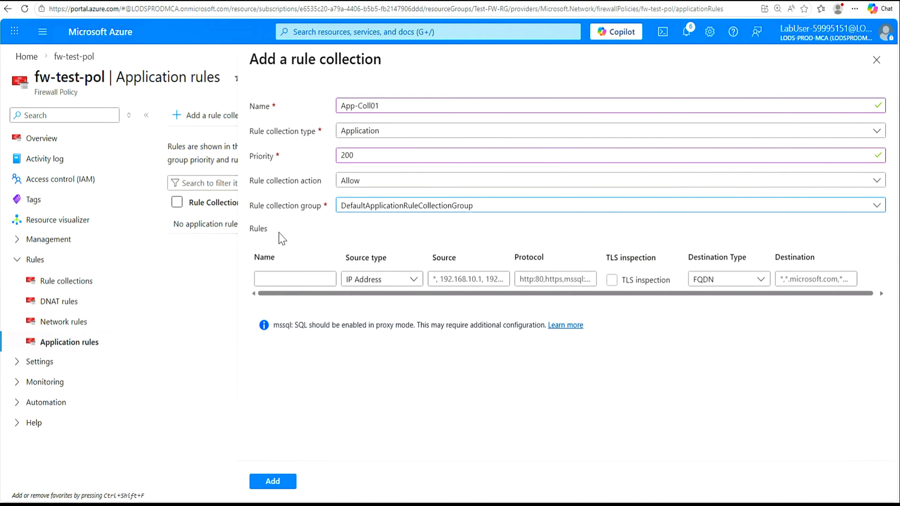
left_click(295, 279)
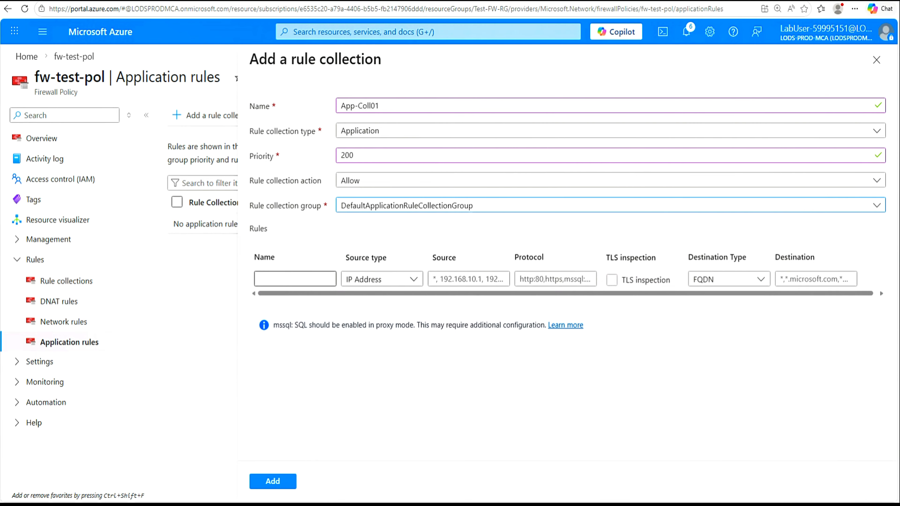
left_click(282, 281)
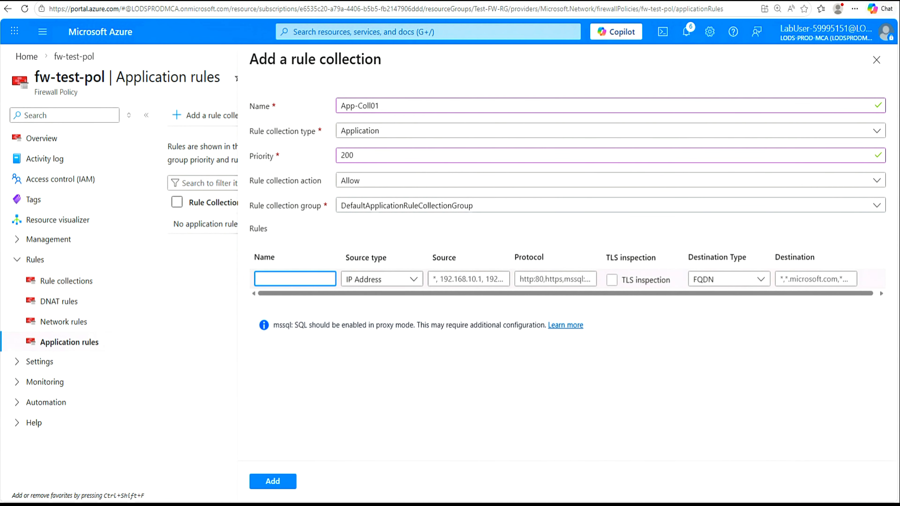
type("Allow-Google")
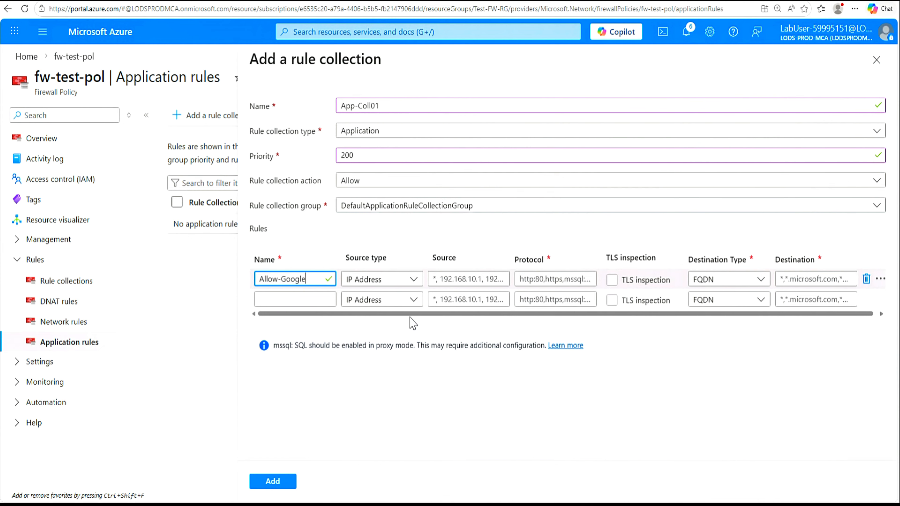
left_click(463, 280)
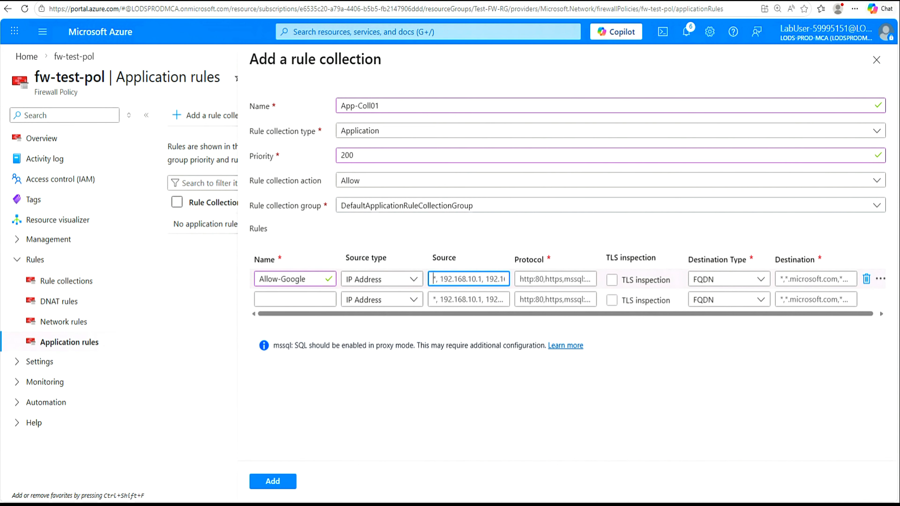
type("10.0.2.0/24")
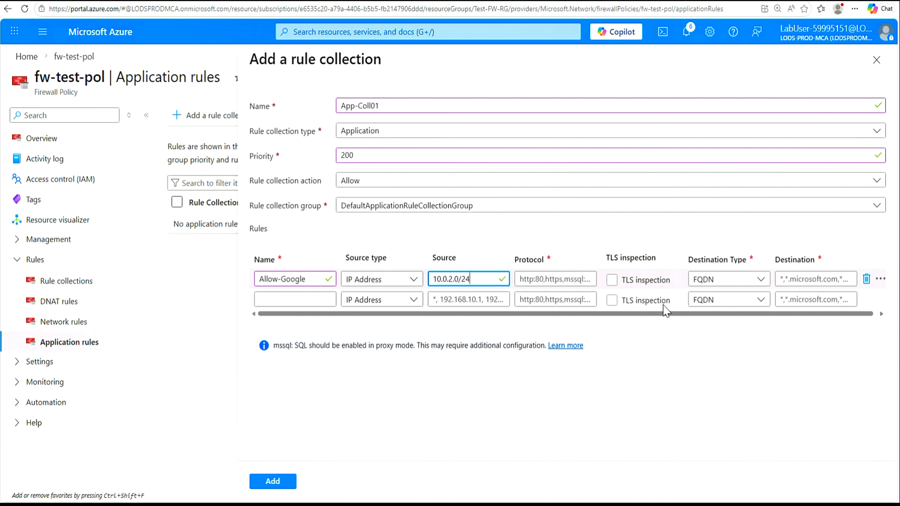
left_click(546, 279)
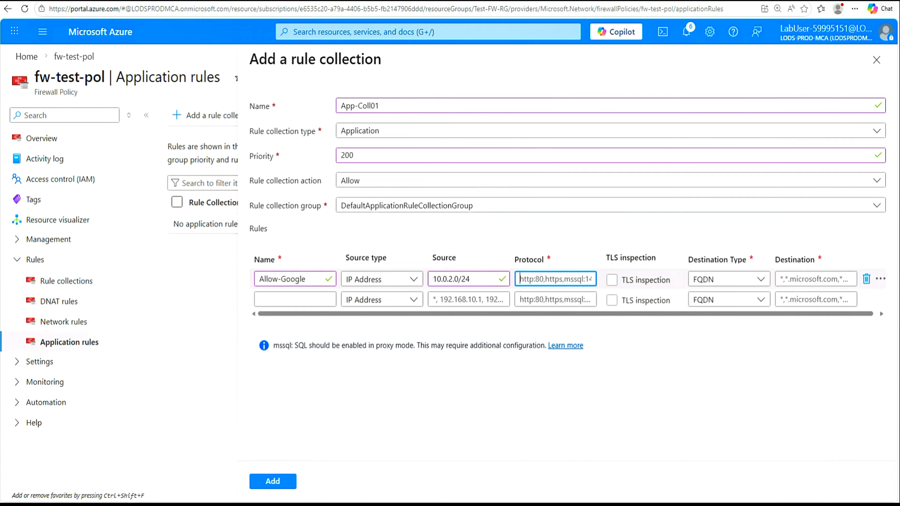
type("http, https")
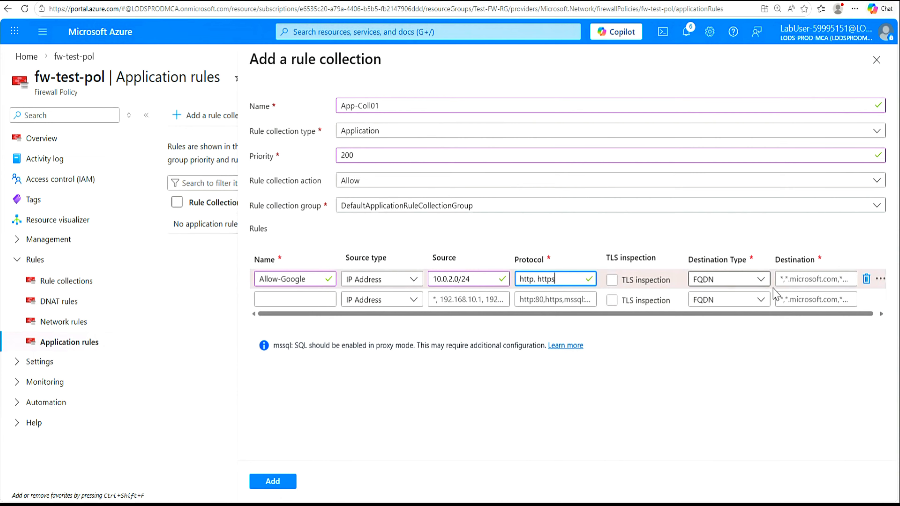
left_click(815, 279)
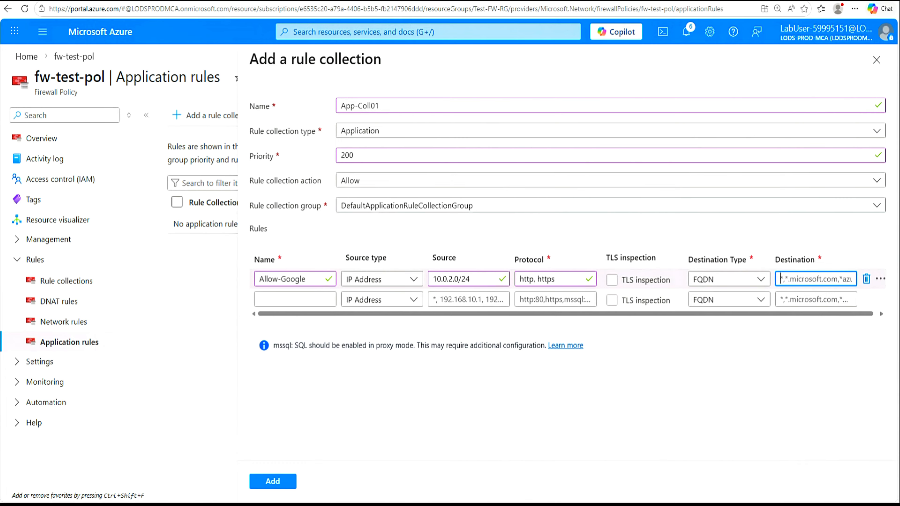
type("w")
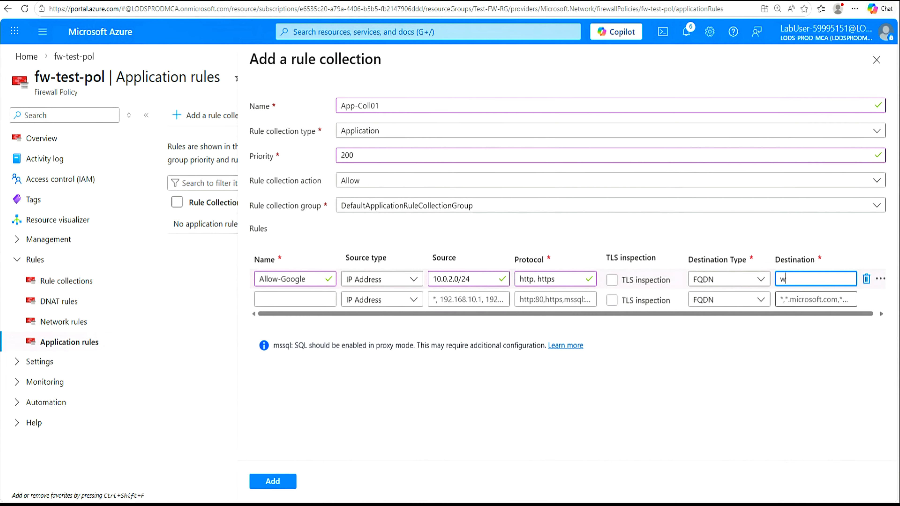
type("ww.google.com")
left_click(273, 481)
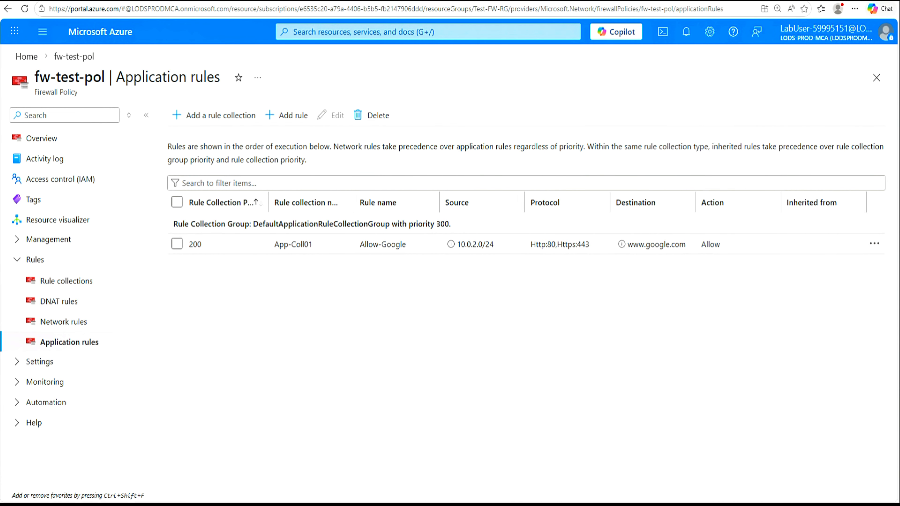
Step: Reload the portal page and show fw-test-pol's Network rules
left_click(24, 9)
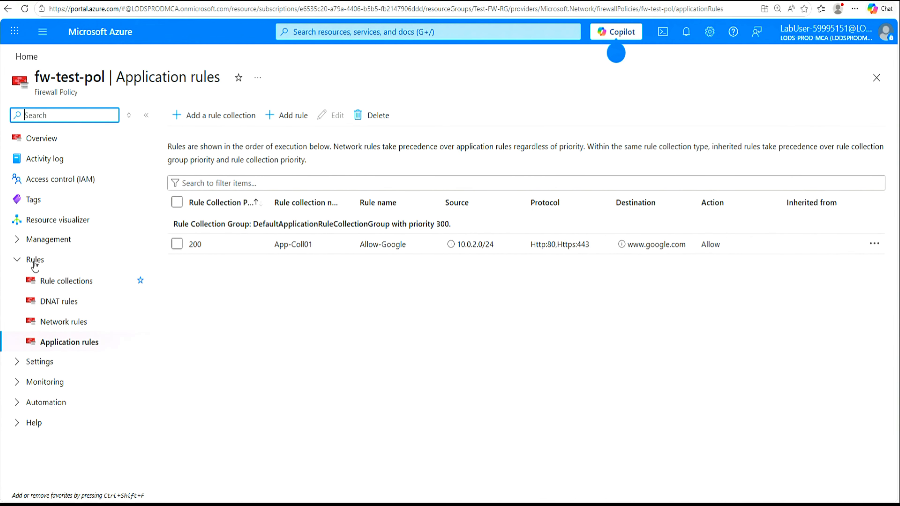
left_click(71, 325)
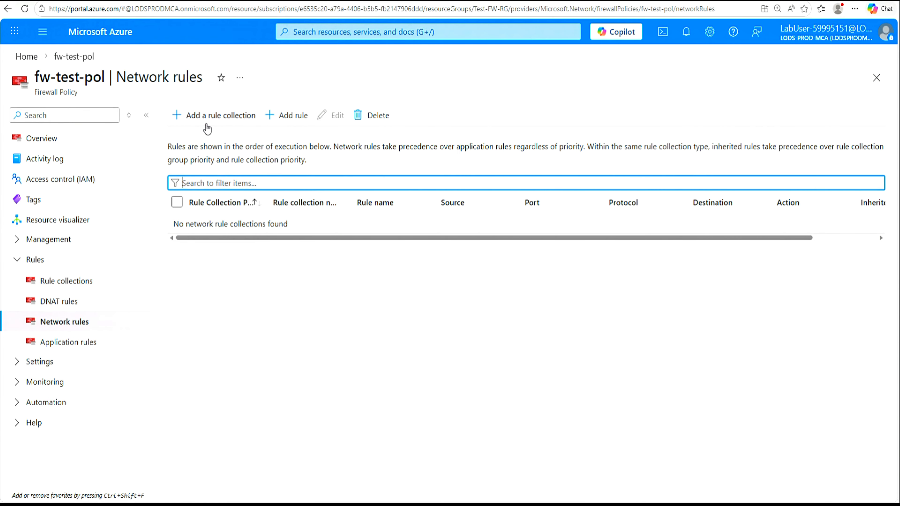
Step: Start network rule collection Net-Coll01, priority 200, in DefaultNetworkRuleCollectionGroup
left_click(222, 121)
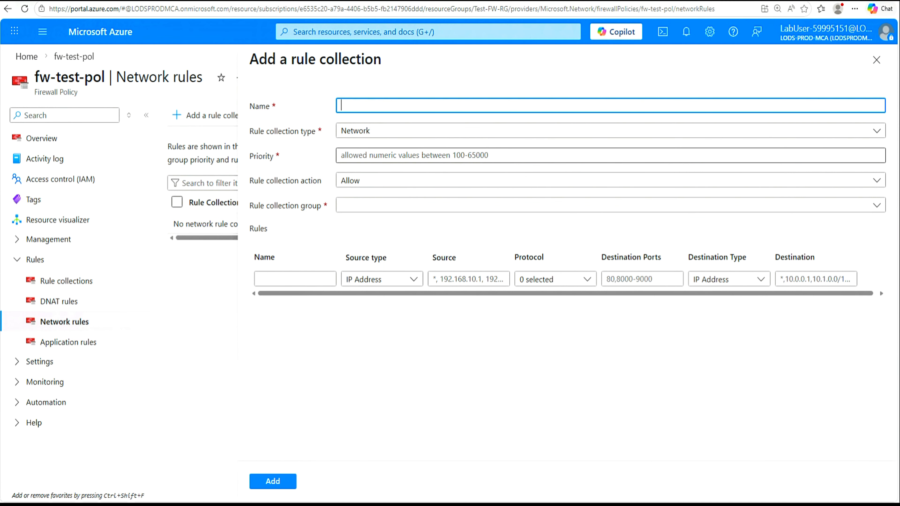
type("Net-Coll01")
left_click(408, 155)
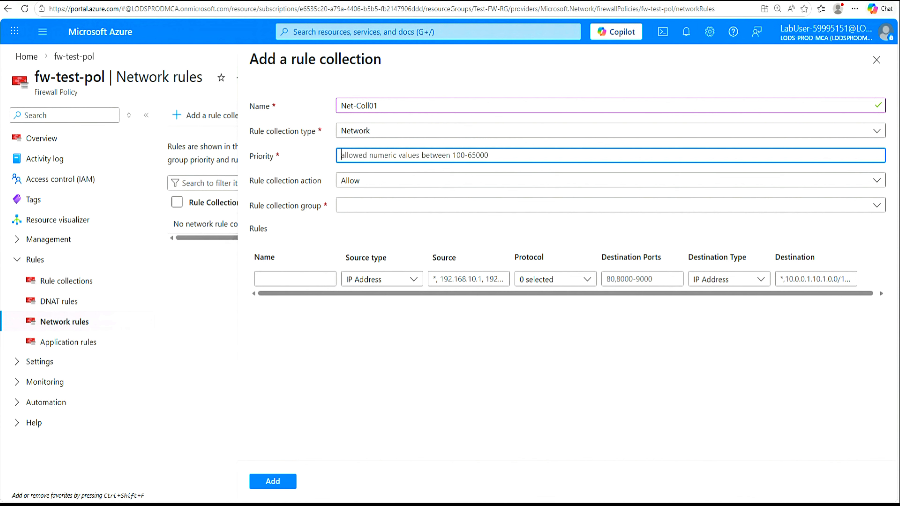
type("200")
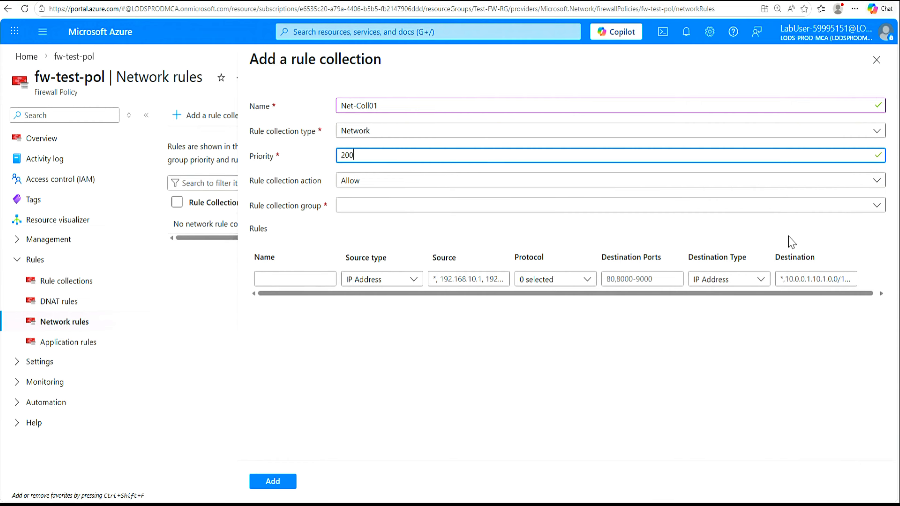
left_click(875, 208)
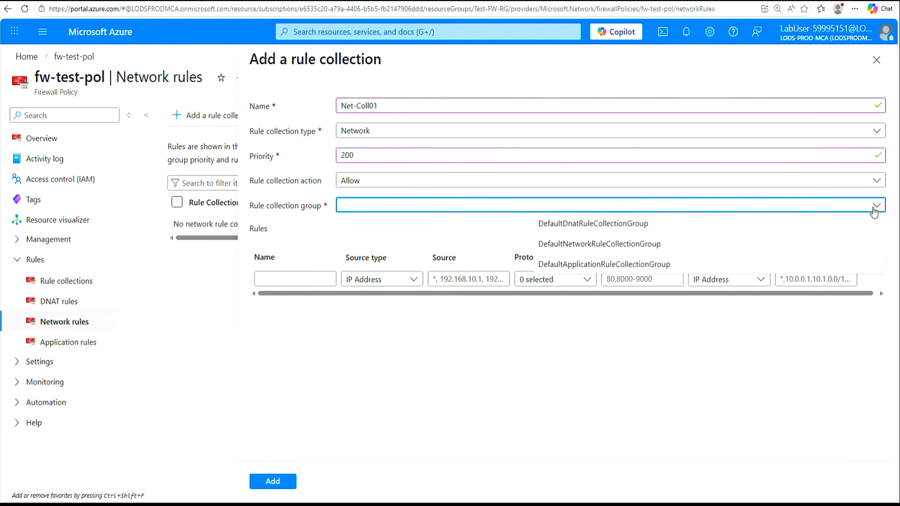
left_click(634, 245)
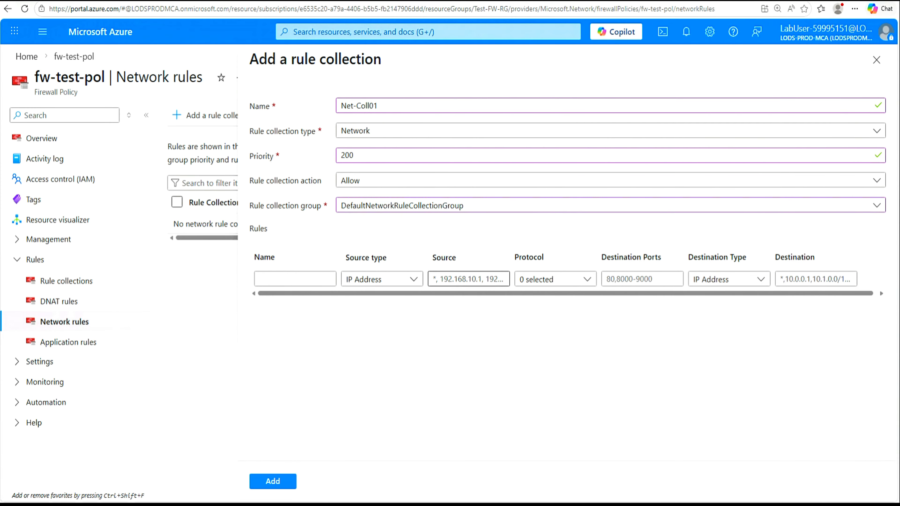
Step: Add rule Allow-DNS: 10.0.2.0/24, UDP port 53, to the pasted DNS server IPs, and save
left_click(295, 279)
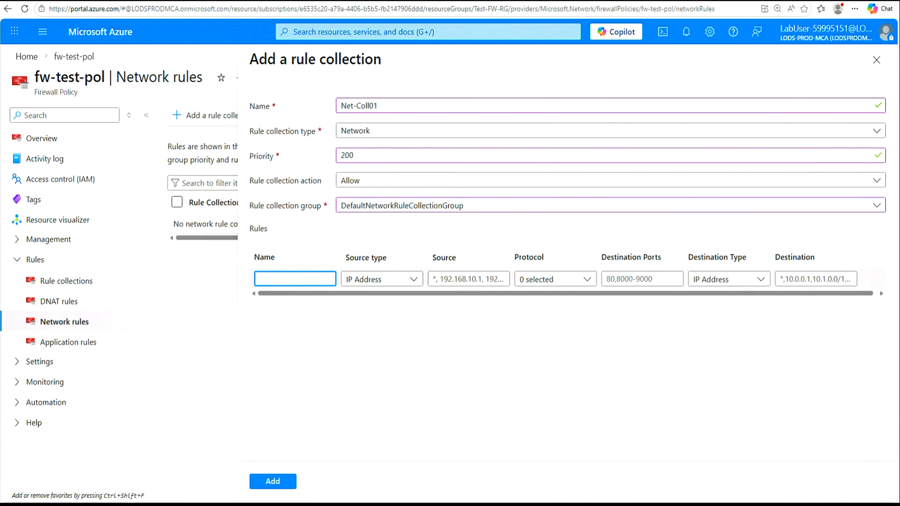
type("Allow-DNS")
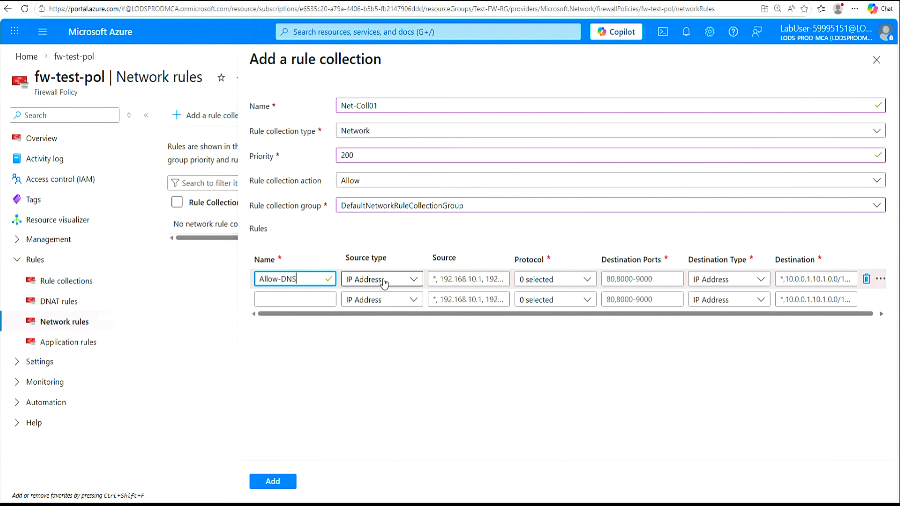
left_click(469, 279)
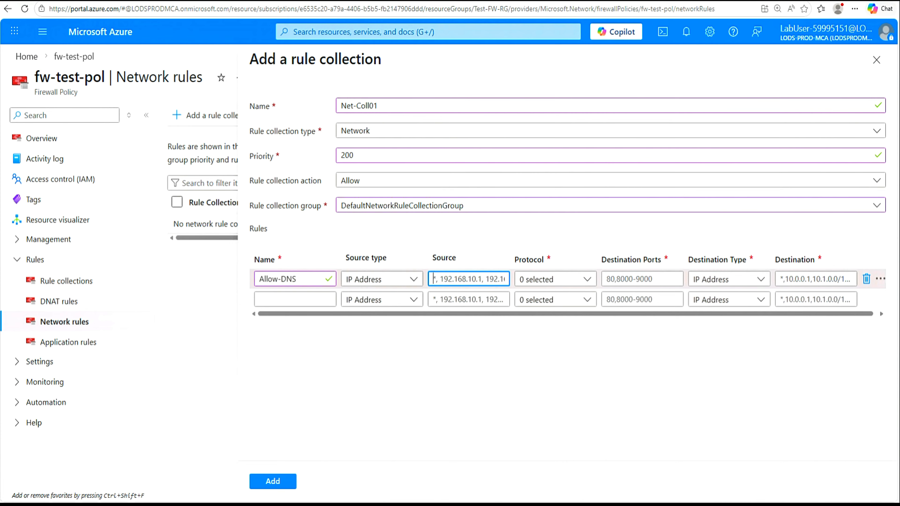
type("10.0.2.0/24")
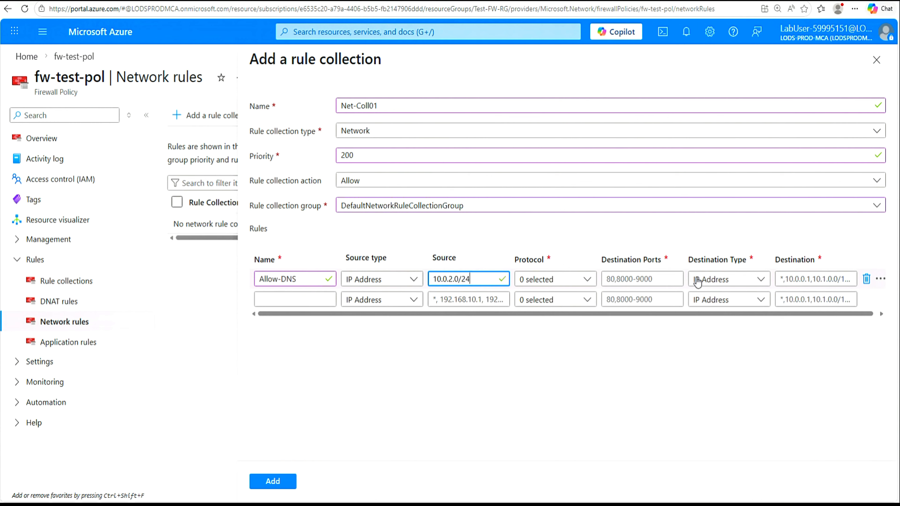
left_click(587, 280)
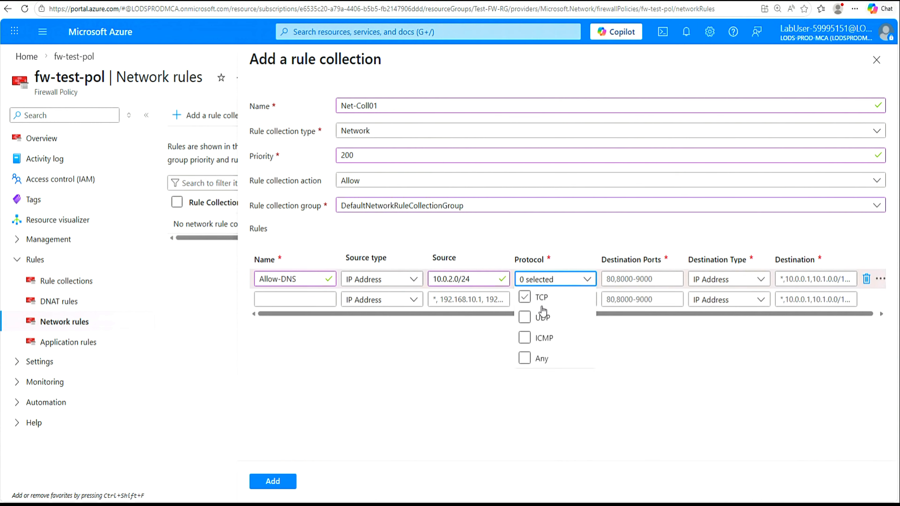
left_click(525, 317)
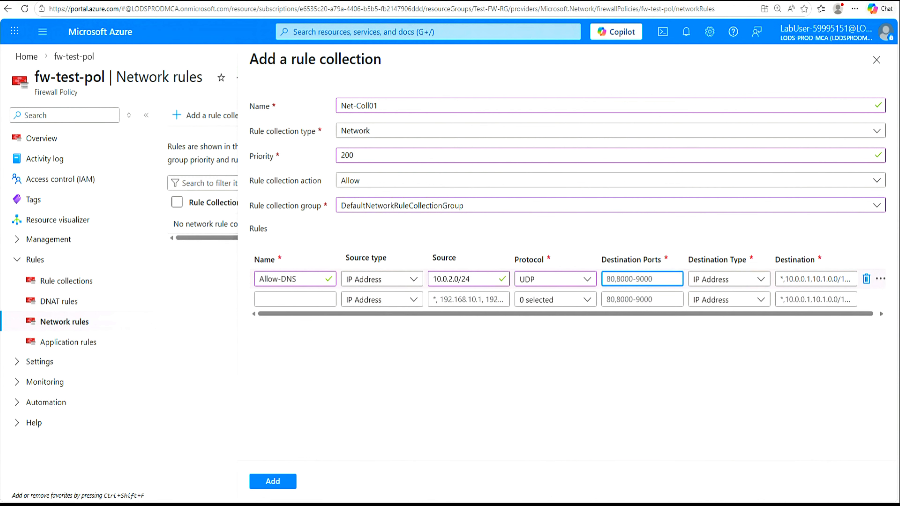
type("53")
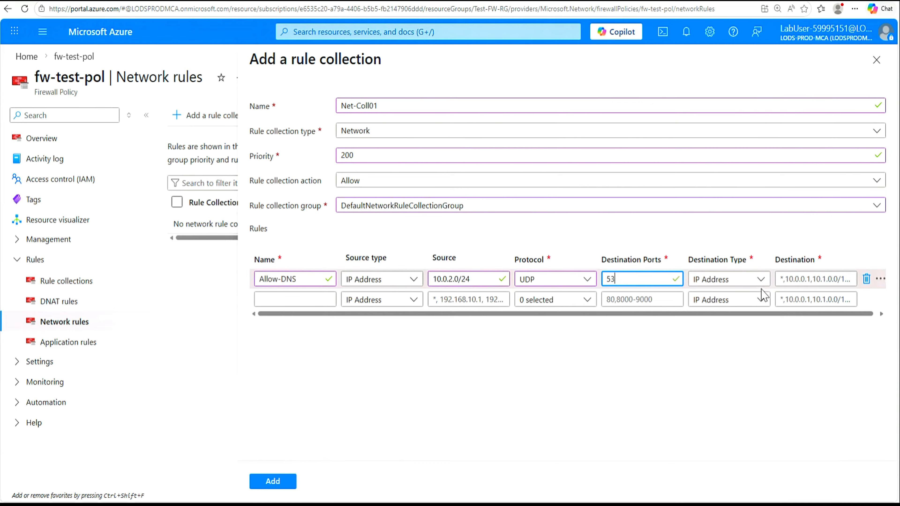
left_click(798, 279)
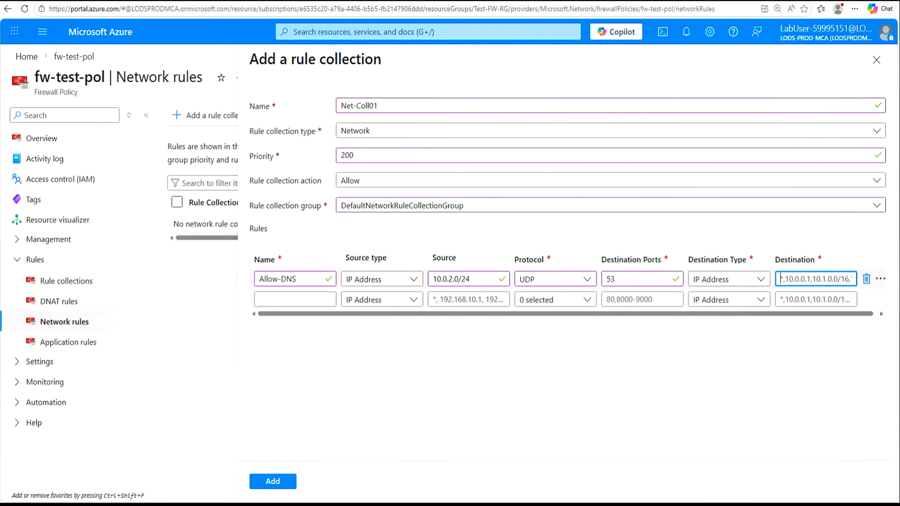
type("209.244.0.3,209.244.0.4")
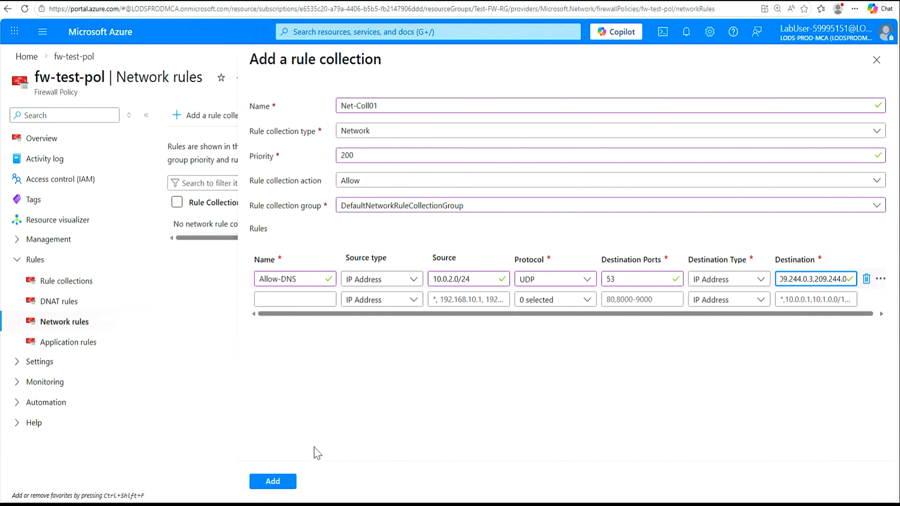
left_click(272, 482)
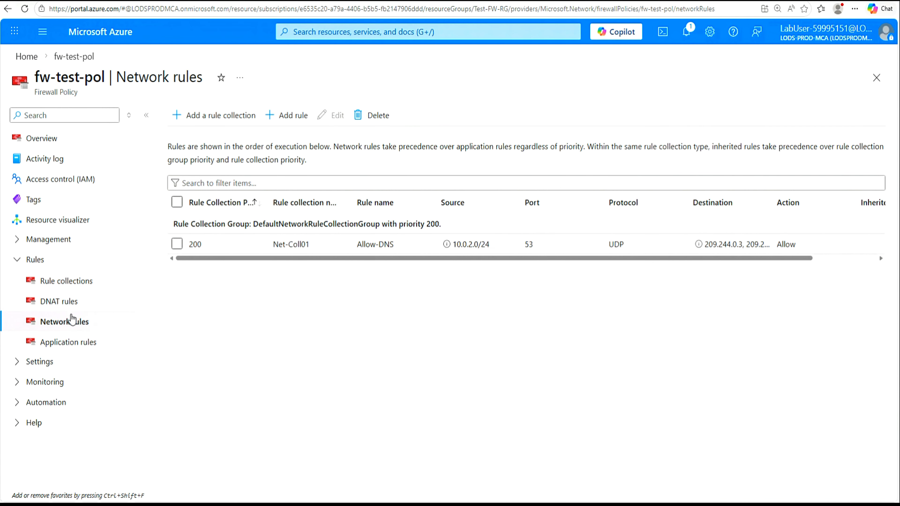
Step: Under DNAT rules, start collection rdp with priority 200 in DefaultDnatRuleCollectionGroup
left_click(65, 303)
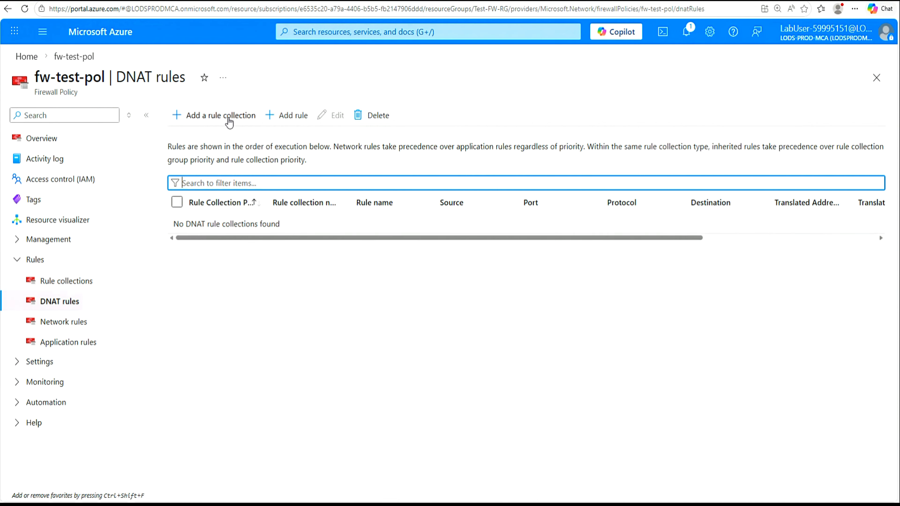
left_click(229, 120)
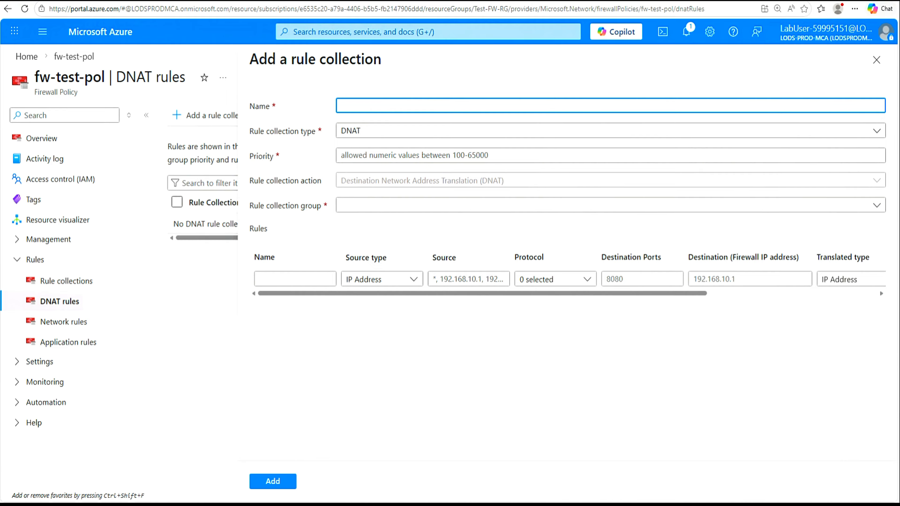
type("rdp")
left_click(377, 207)
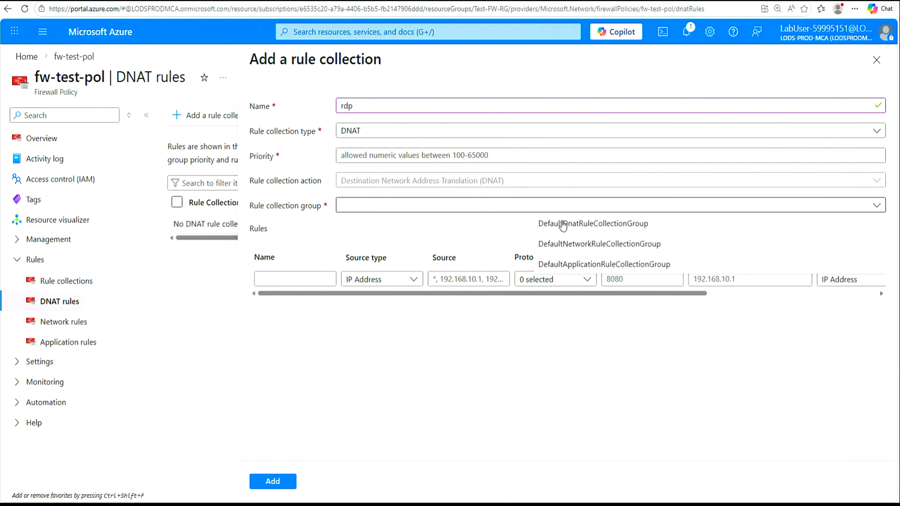
left_click(598, 225)
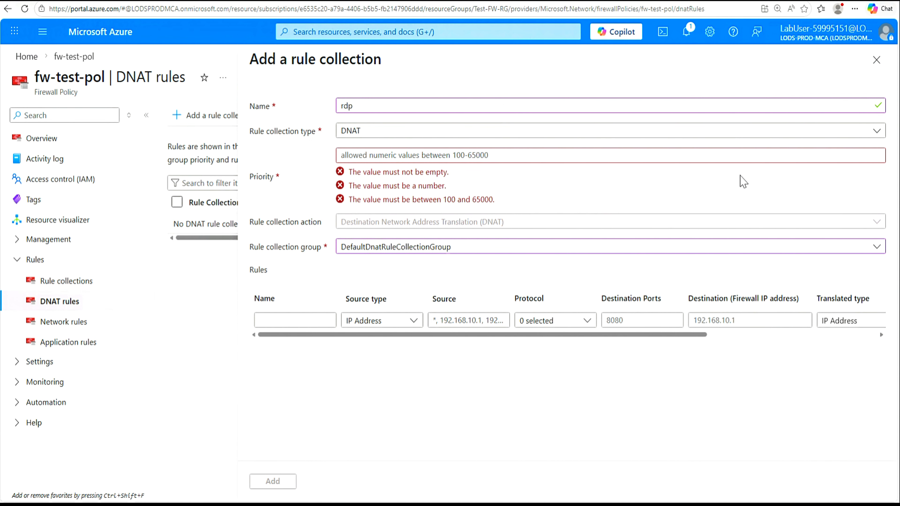
left_click(589, 156)
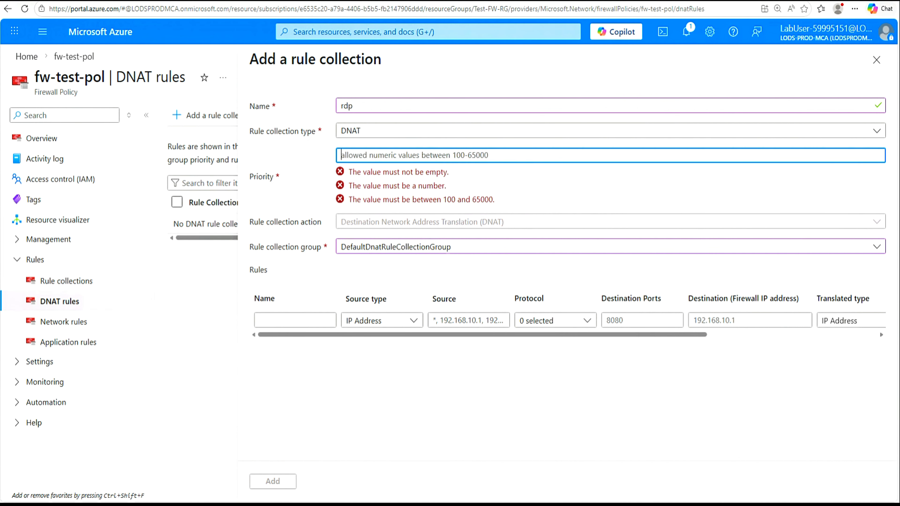
type("200")
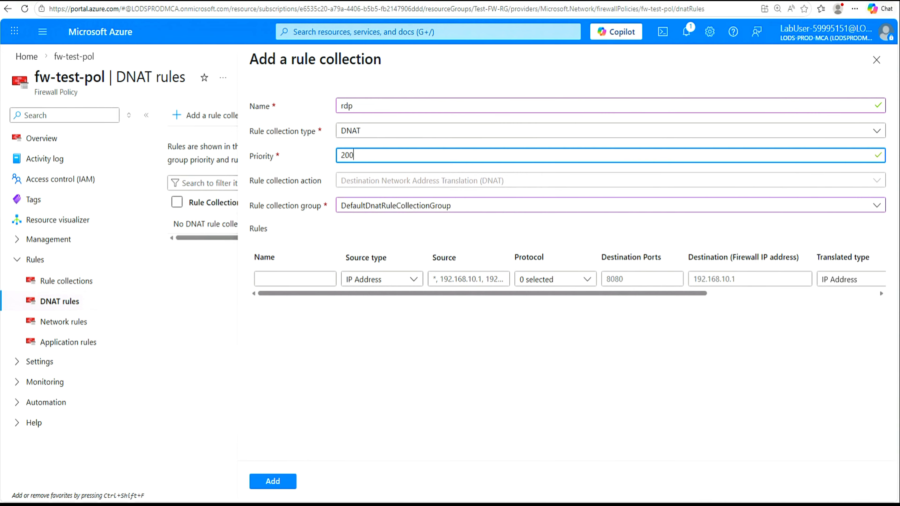
left_click(285, 280)
left_click(284, 280)
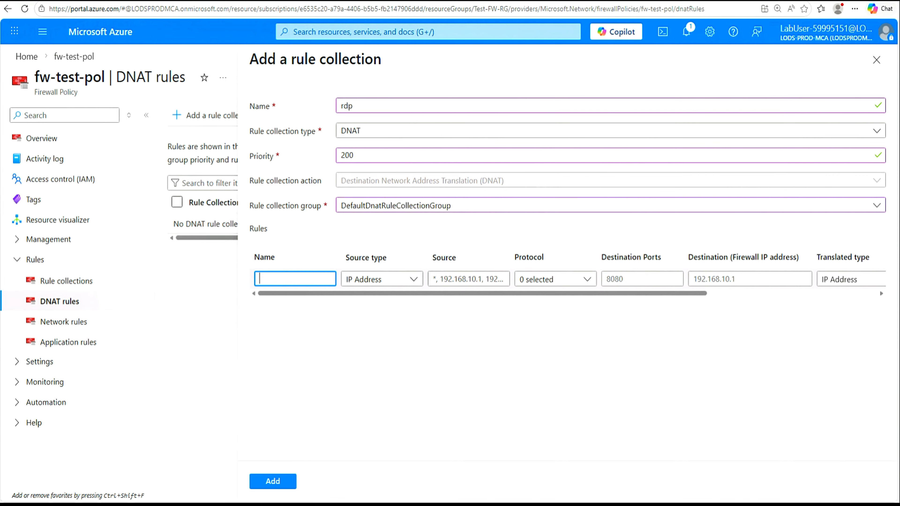
Step: Name the DNAT rule rdp-nat with source *, protocol TCP and destination port 3389
type("rdp-nat")
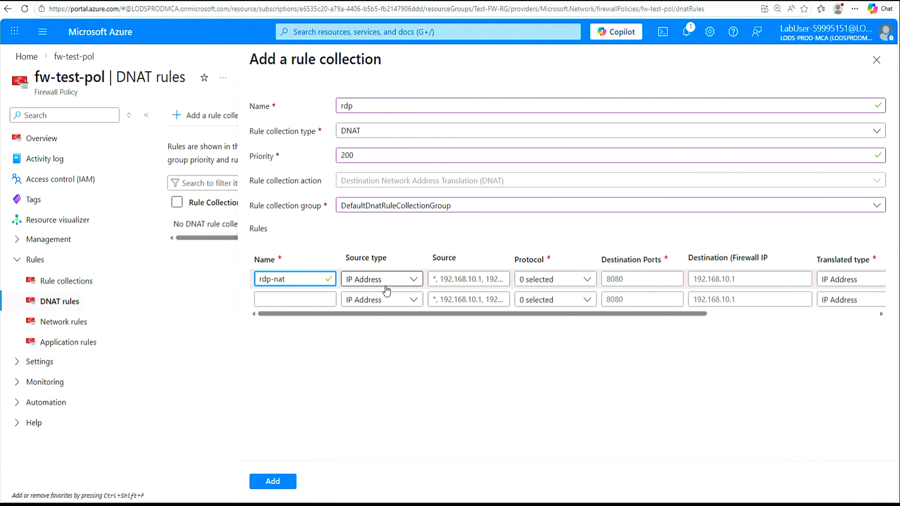
left_click(470, 283)
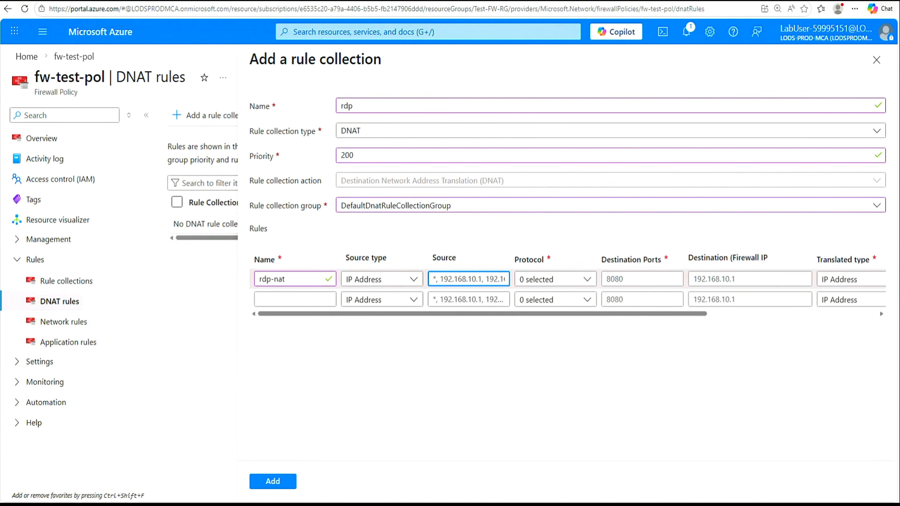
type("*")
left_click(588, 281)
left_click(525, 298)
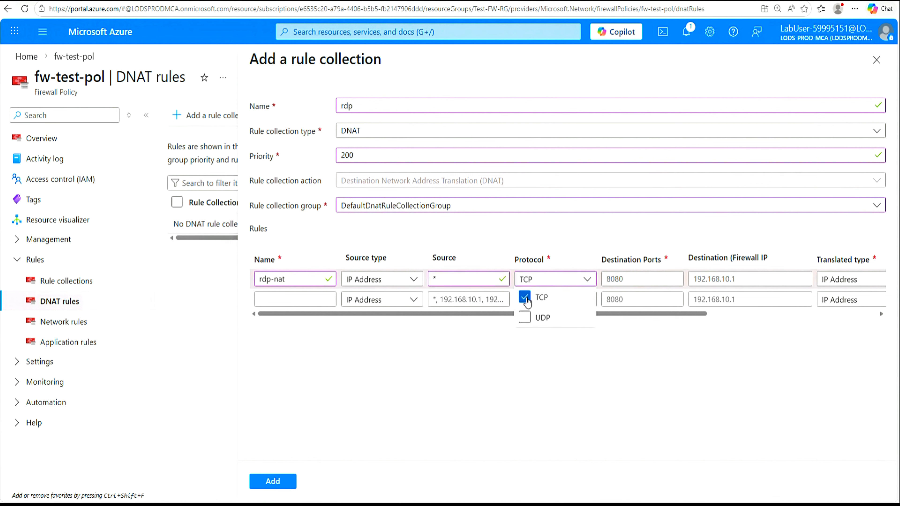
left_click(642, 279)
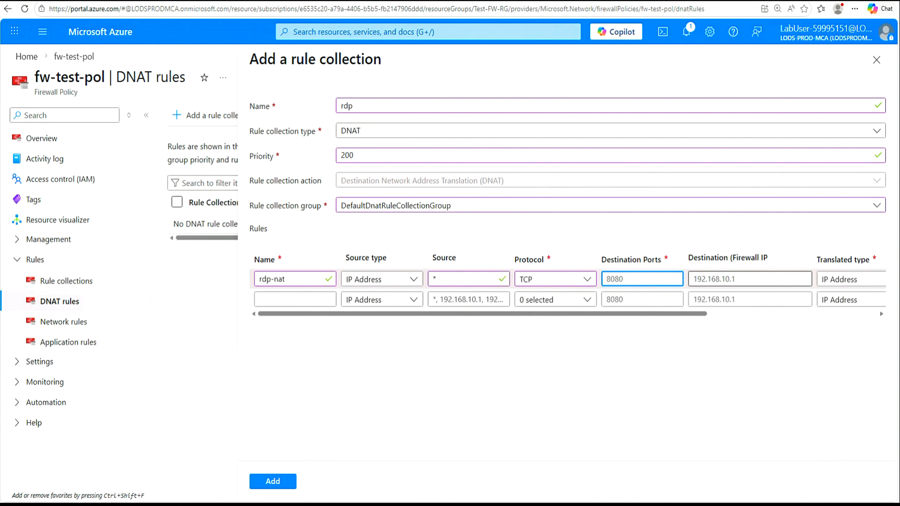
type("3389")
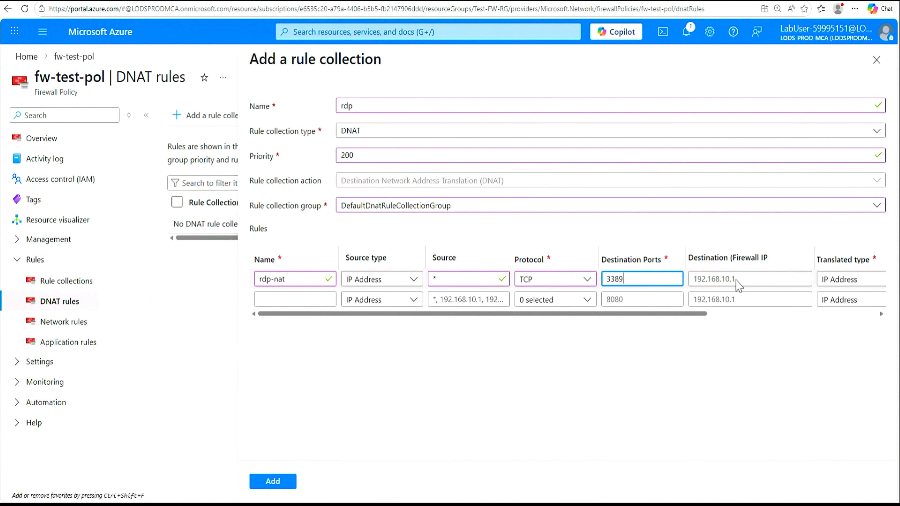
left_click(743, 284)
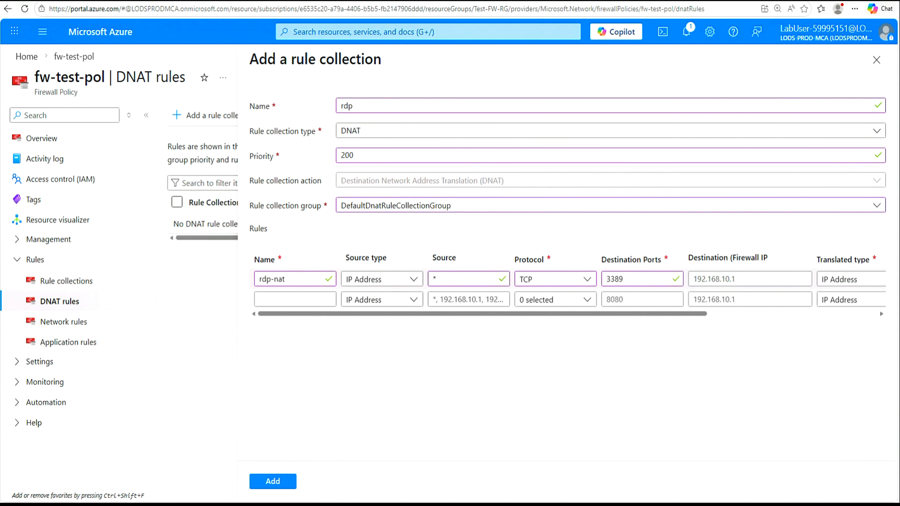
Step: Copy the firewall public IP 40.87.105.70 from the notes into the rule's destination
key("alt+Tab")
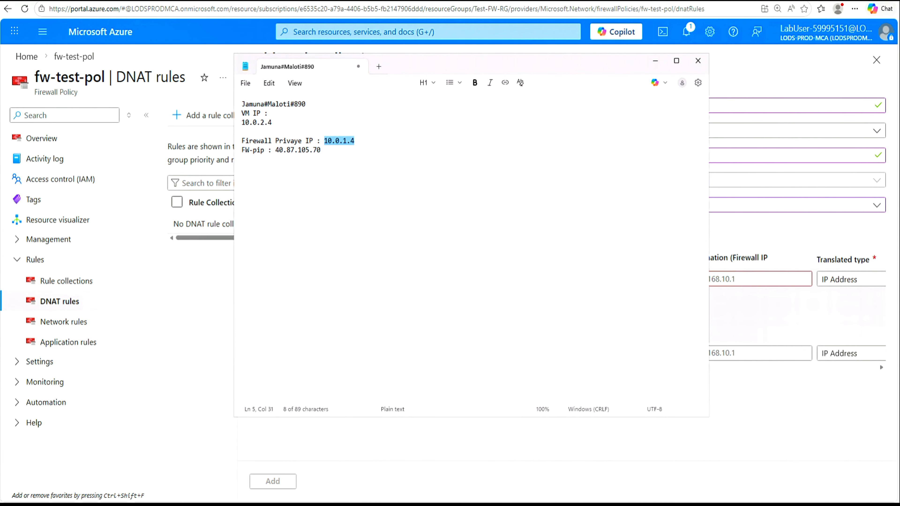
left_click_drag(276, 151, 322, 151)
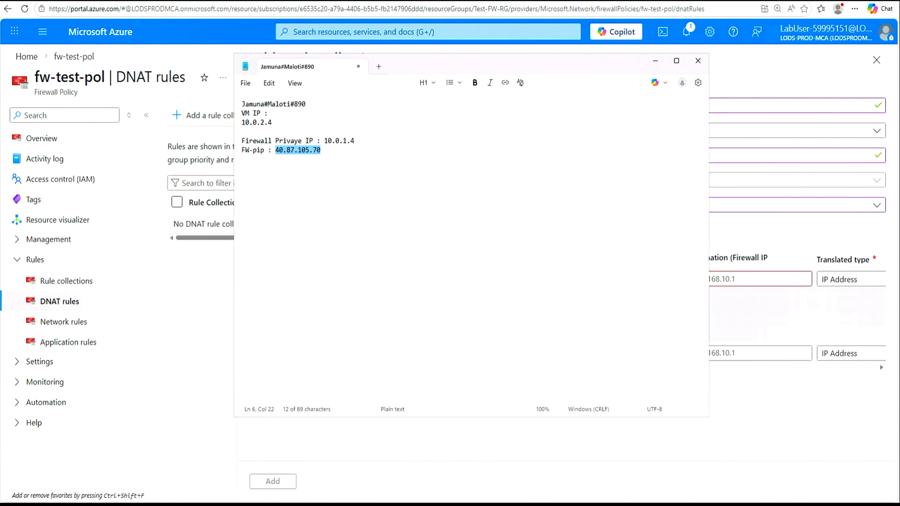
right_click(313, 150)
left_click(363, 163)
left_click(661, 65)
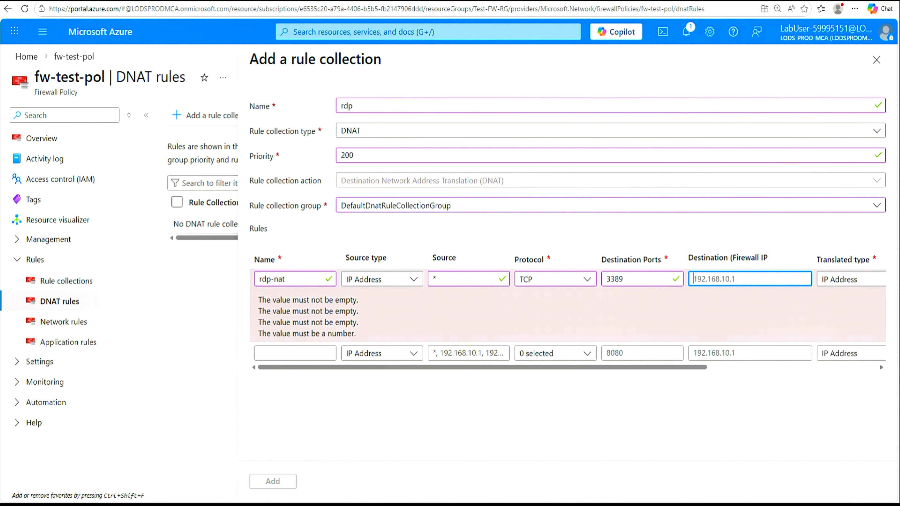
key("ctrl+v")
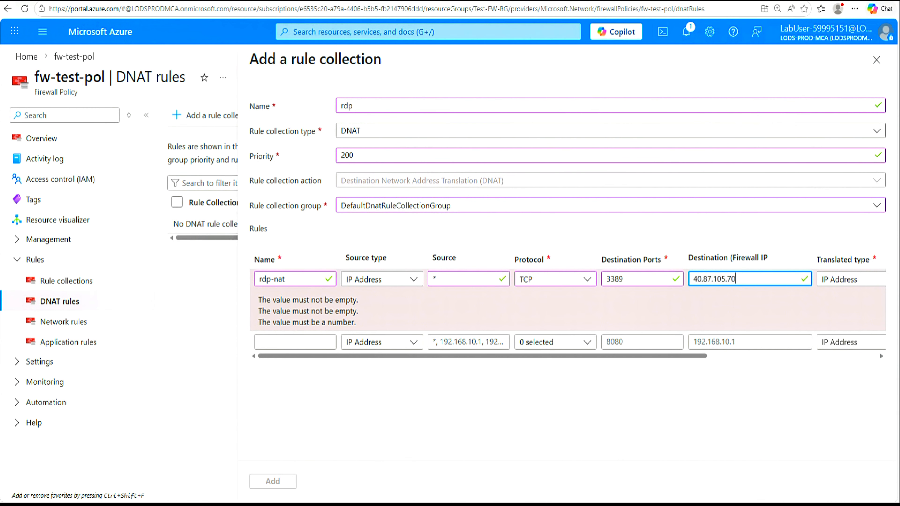
left_click(709, 363)
left_click_drag(709, 362, 860, 374)
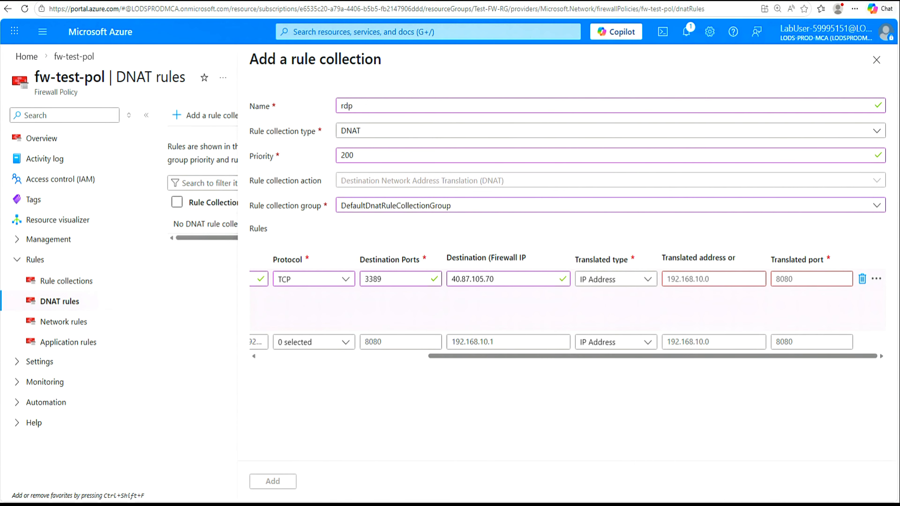
Step: Copy the VM IP 10.0.2.4 from the notes into the translated address
key("alt+Tab")
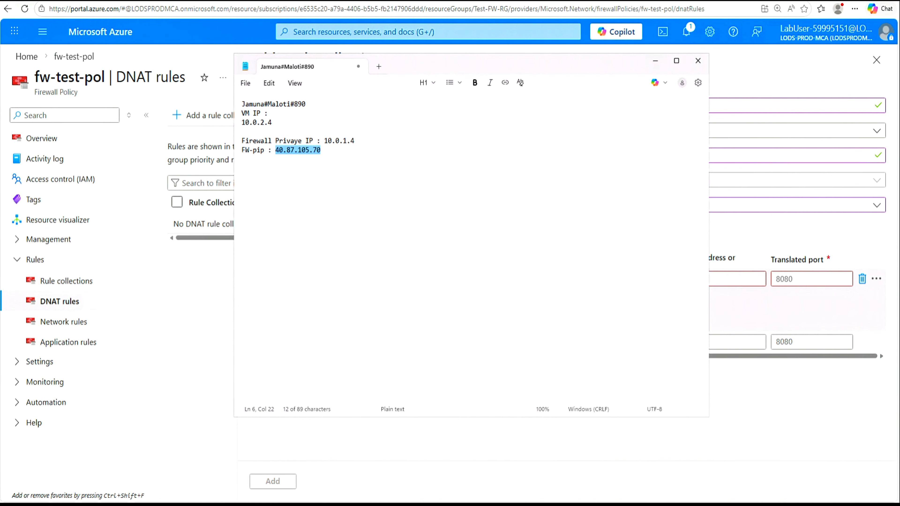
left_click_drag(272, 122, 241, 122)
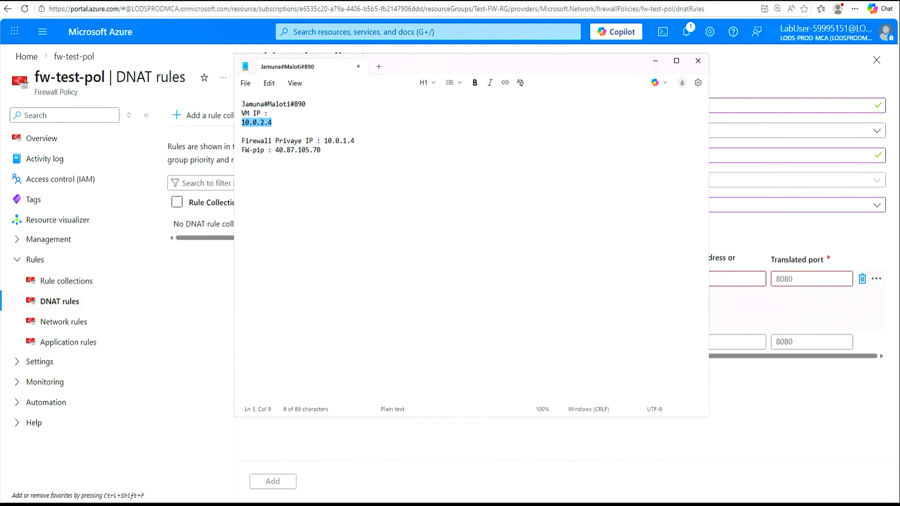
right_click(252, 125)
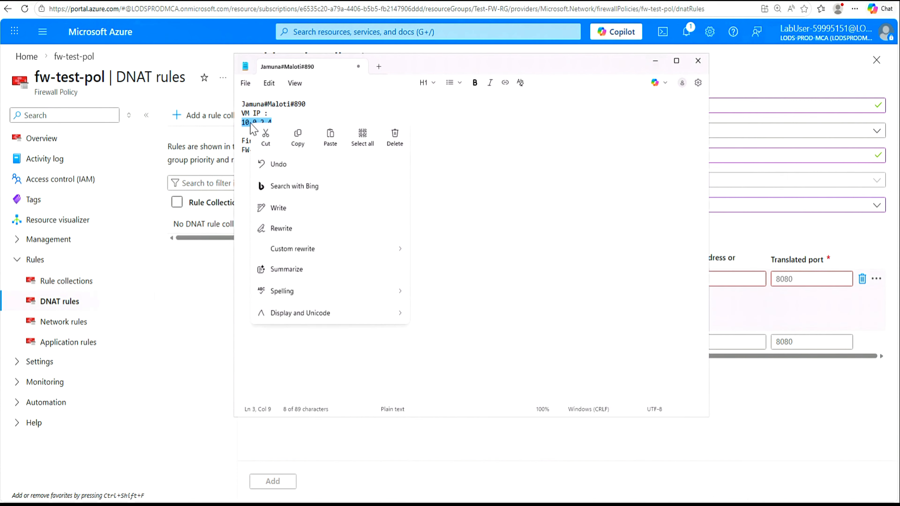
left_click(298, 138)
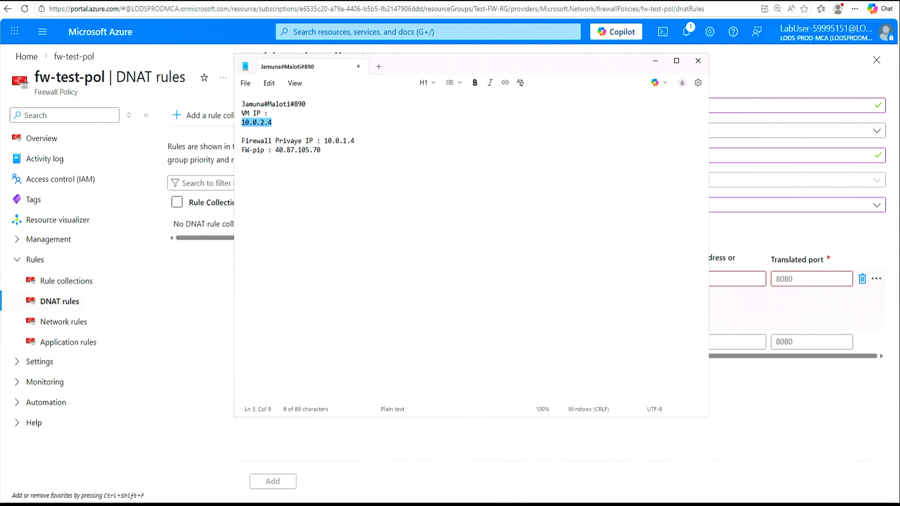
left_click(655, 61)
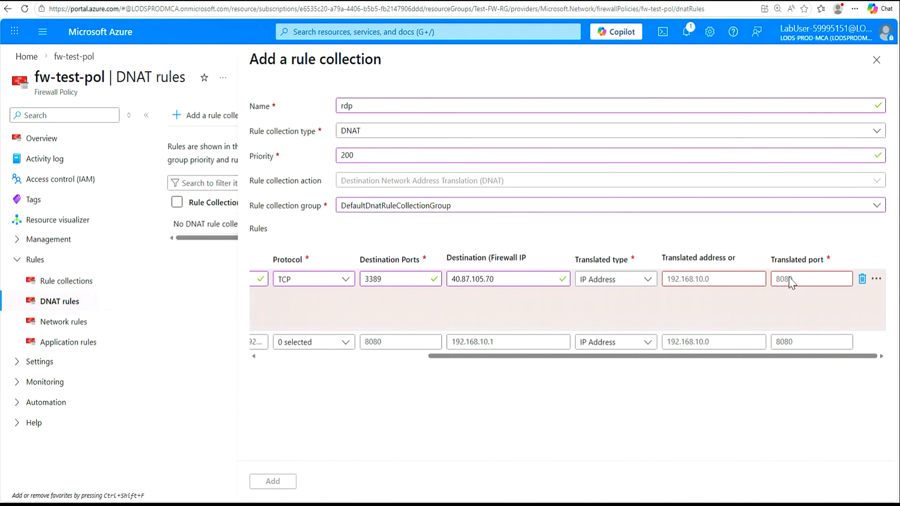
left_click(713, 279)
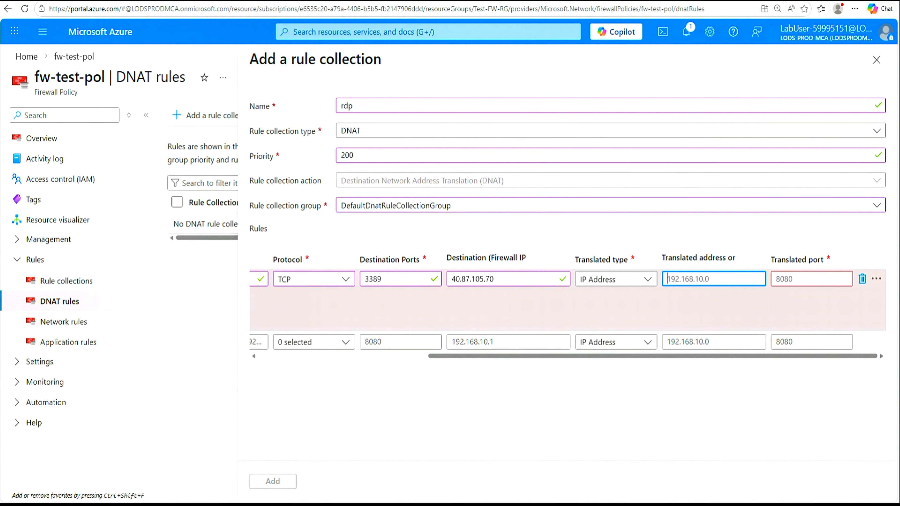
key("ctrl+v")
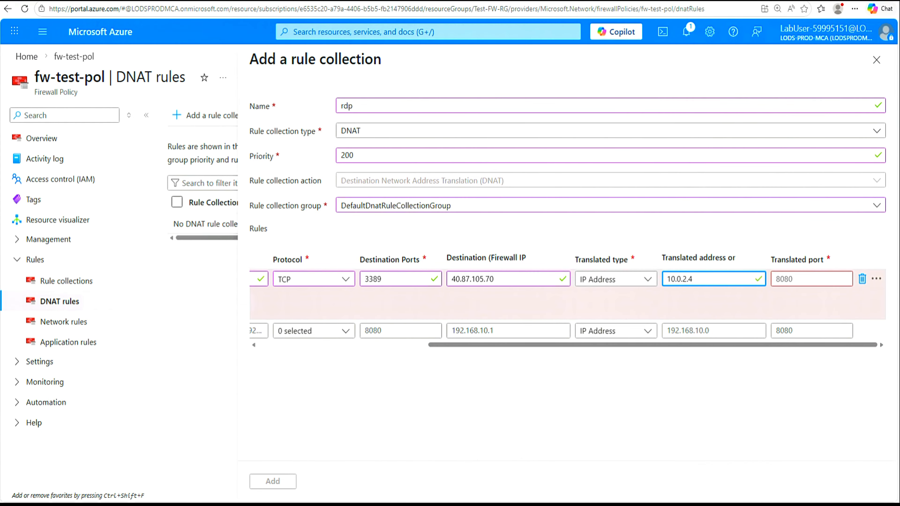
Step: Set translated port 3389 and add the rdp DNAT collection
left_click(811, 279)
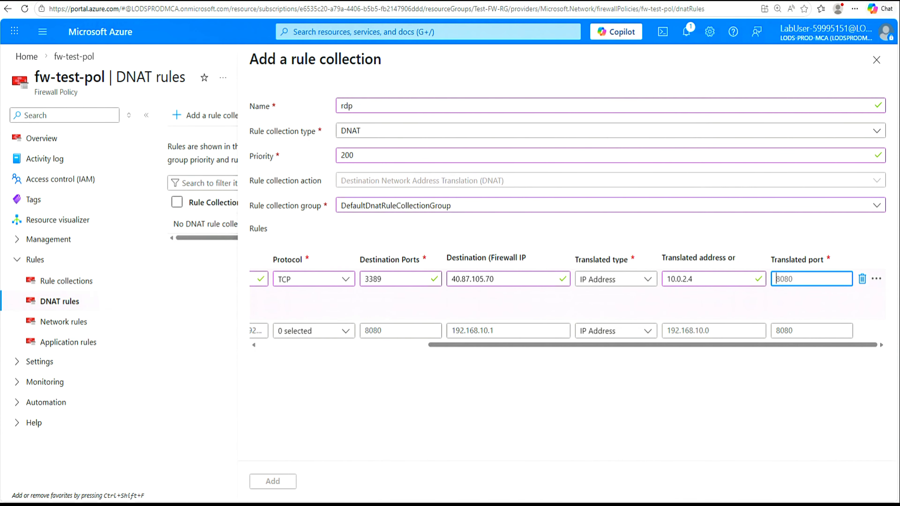
type("3389")
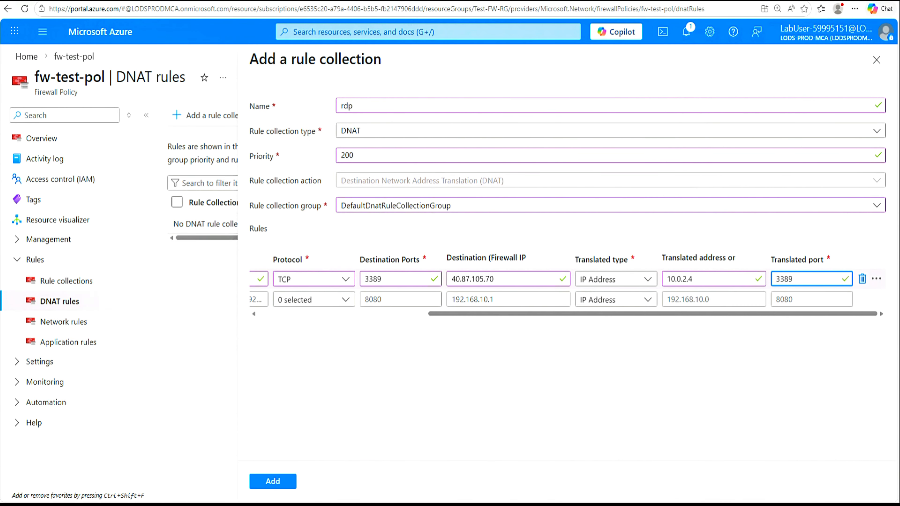
left_click(272, 483)
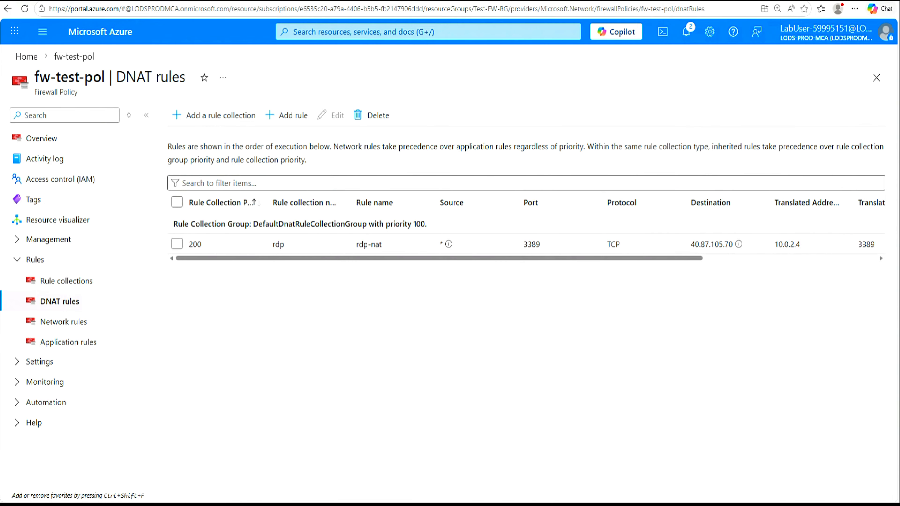
left_click(27, 57)
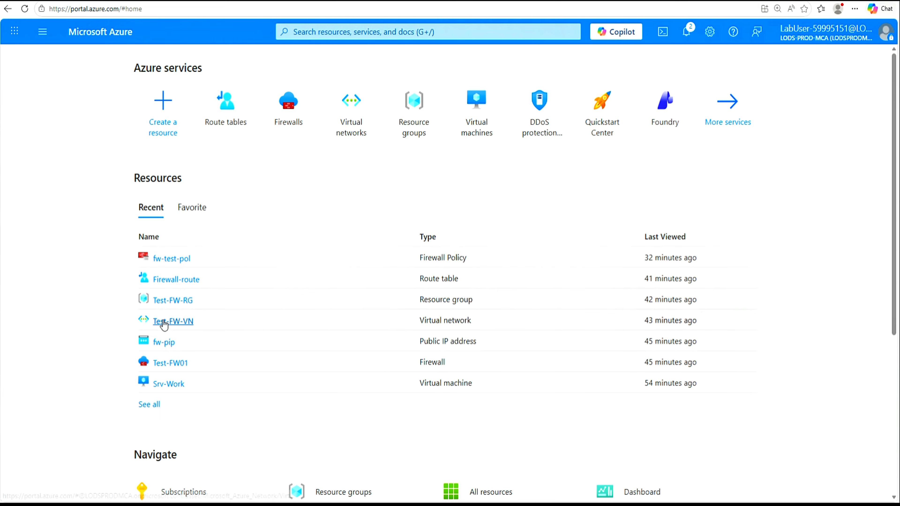
Step: Reload the Azure portal home page showing recent resources
mouse_move(164, 324)
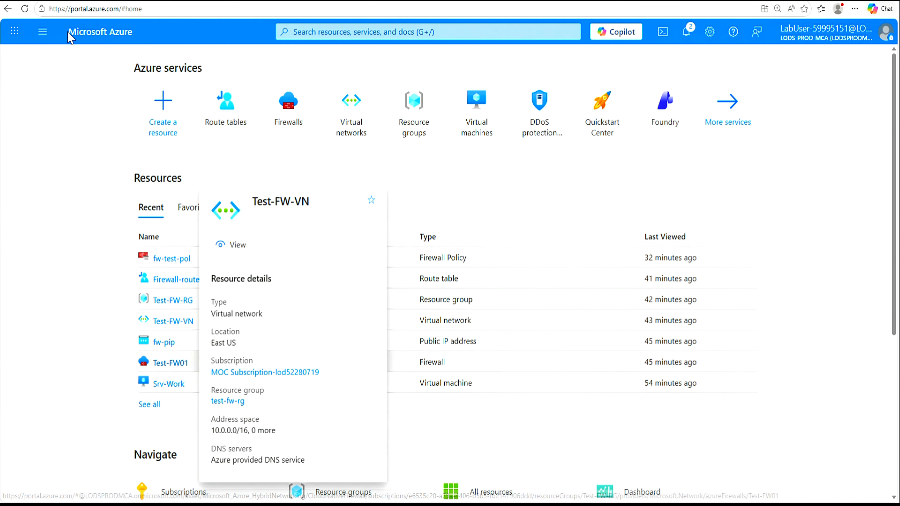
left_click(24, 9)
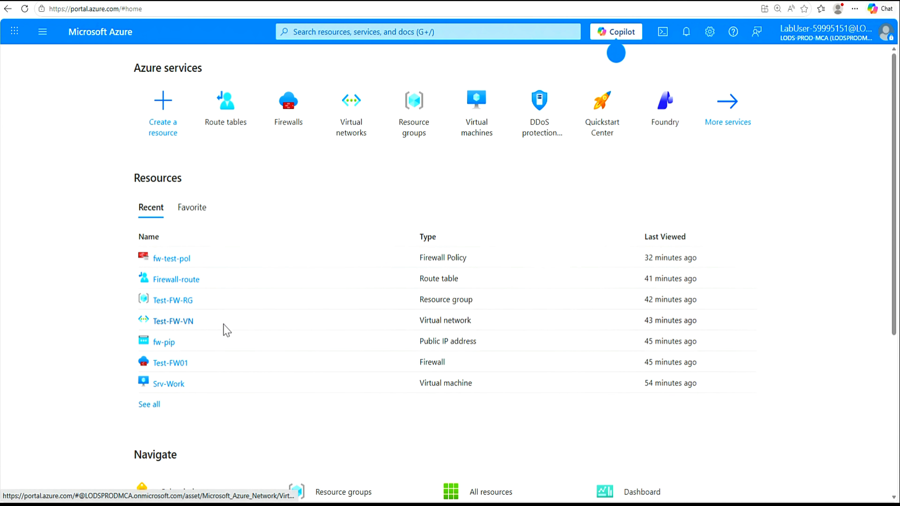
Step: Open Test-FW-RG, review Srv-Work's properties, and return to the resource group
left_click(175, 305)
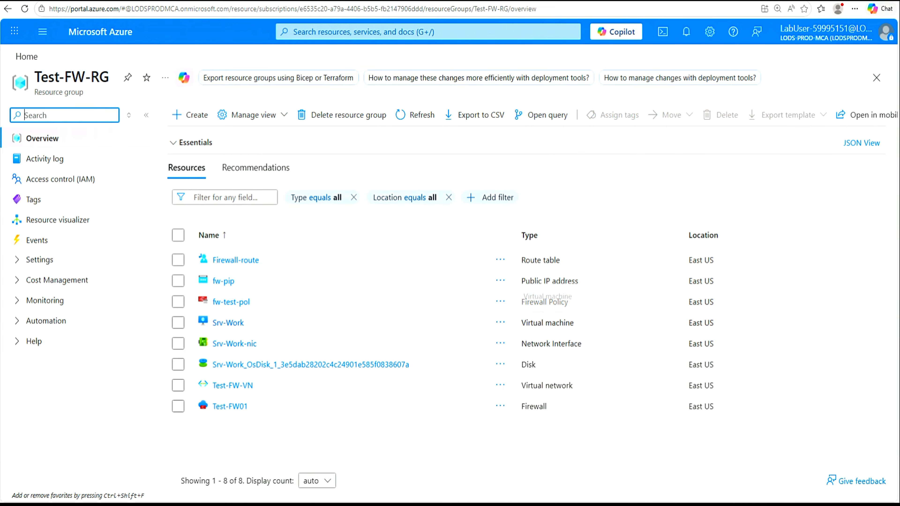
left_click(229, 323)
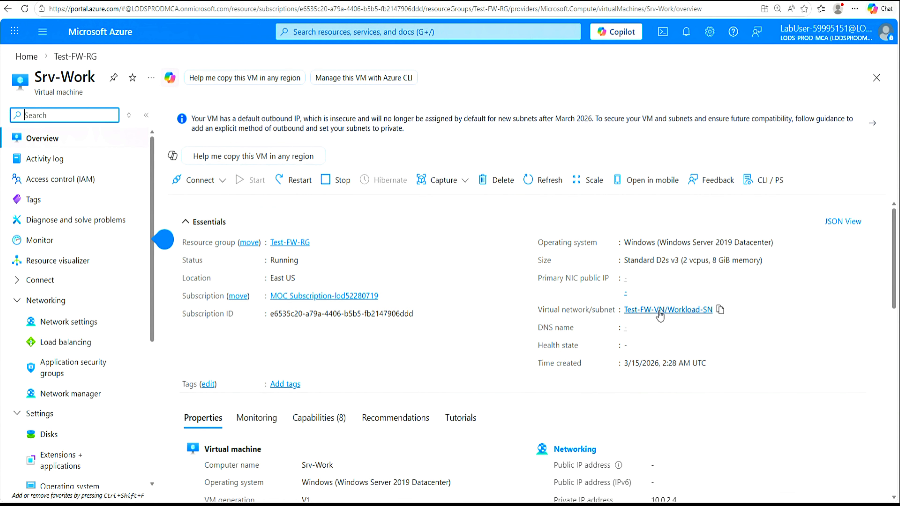
scroll(571, 388, "down", 5)
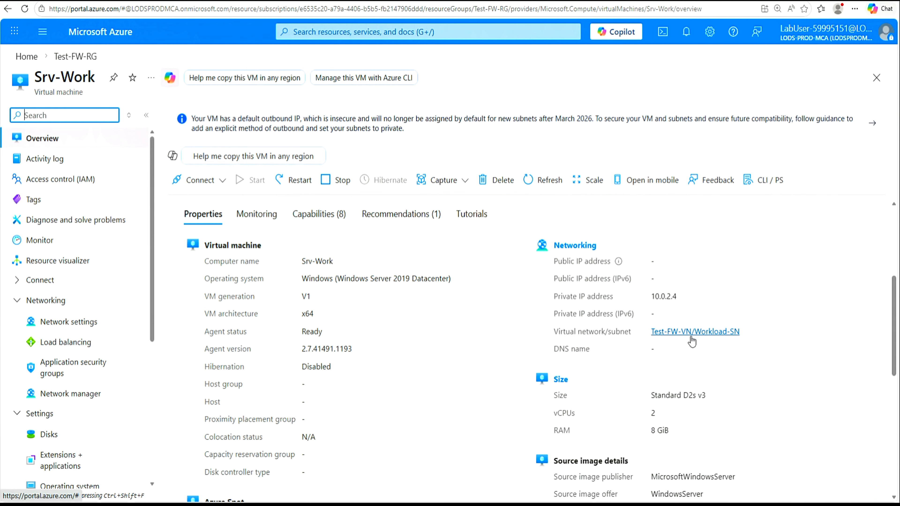
scroll(458, 340, "down", 3)
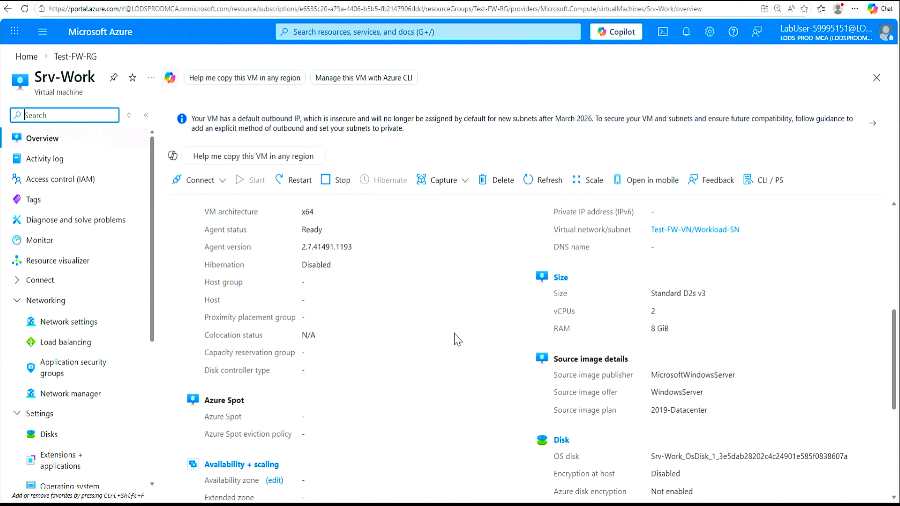
scroll(457, 340, "down", 6)
scroll(458, 339, "up", 9)
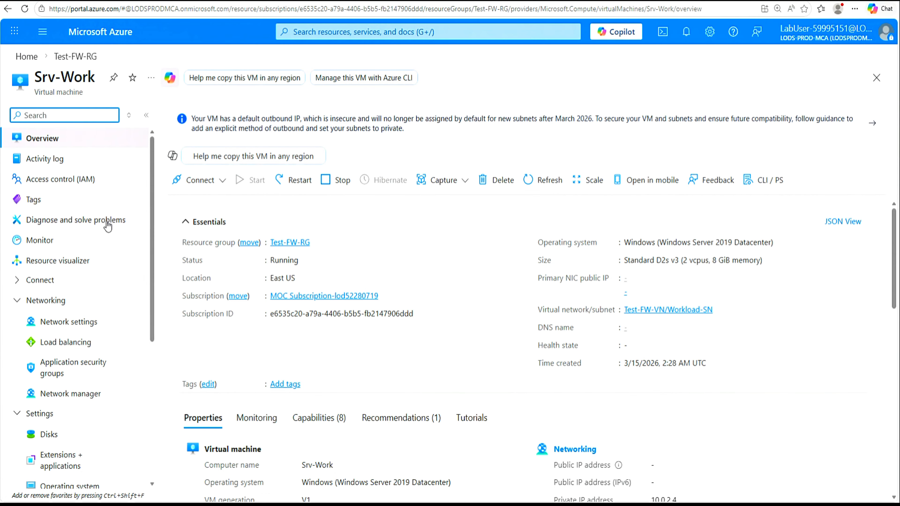
left_click(73, 61)
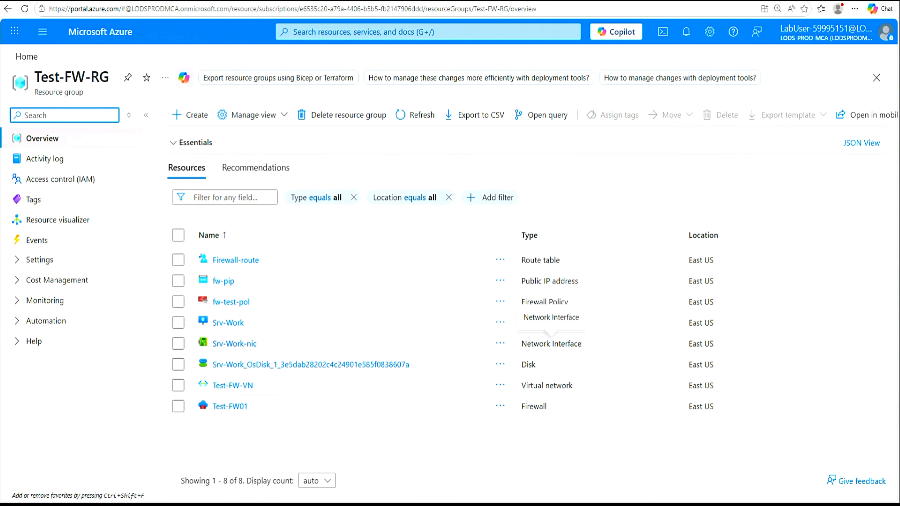
Step: Open Srv-Work-nic and its DNS servers settings page
left_click(232, 344)
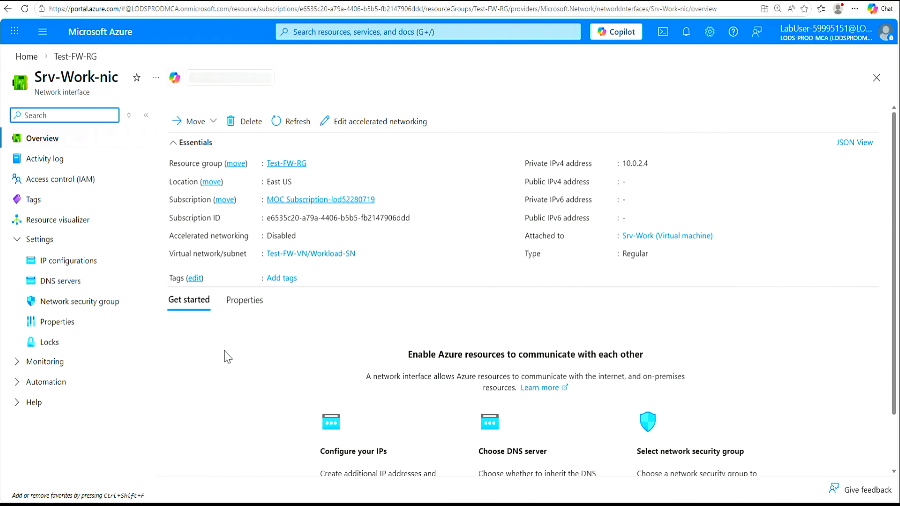
left_click(61, 283)
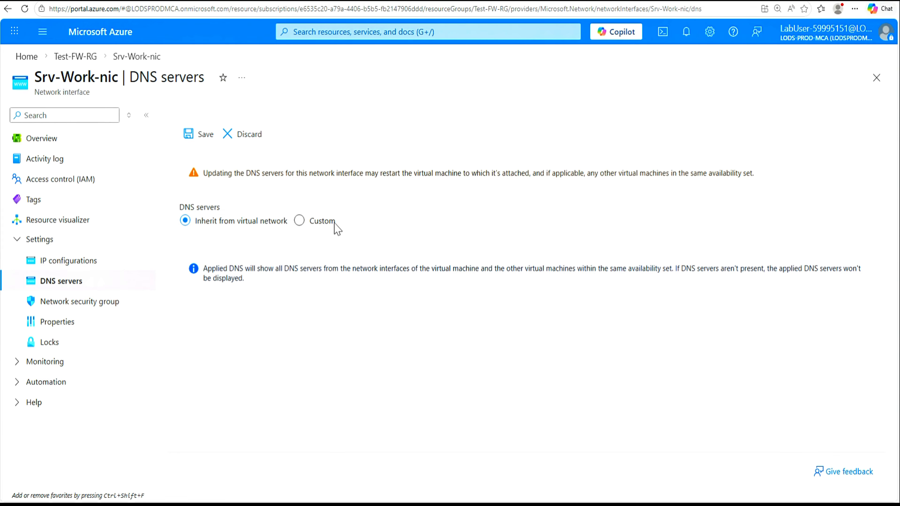
Step: Switch Srv-Work-nic to Custom DNS 209.244.0.3 and 209.244.0.4, then save
left_click(299, 221)
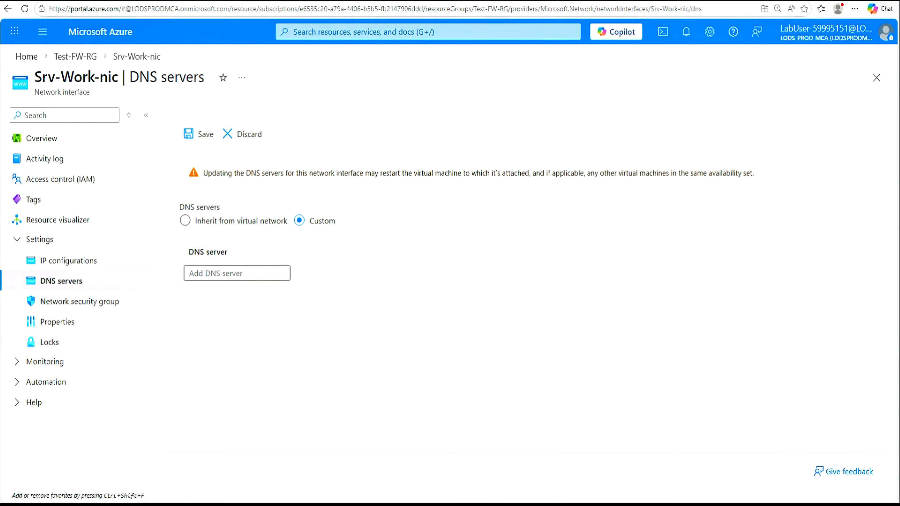
left_click(236, 273)
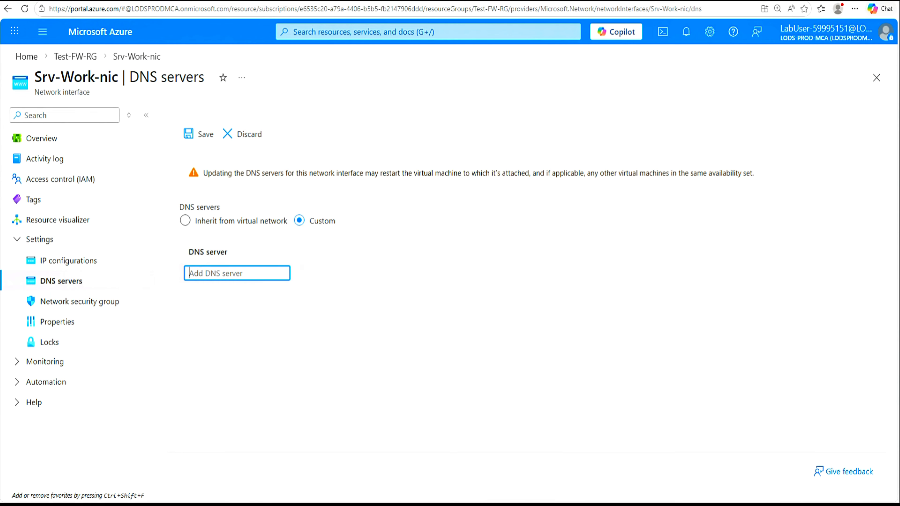
type("209.244.0.3")
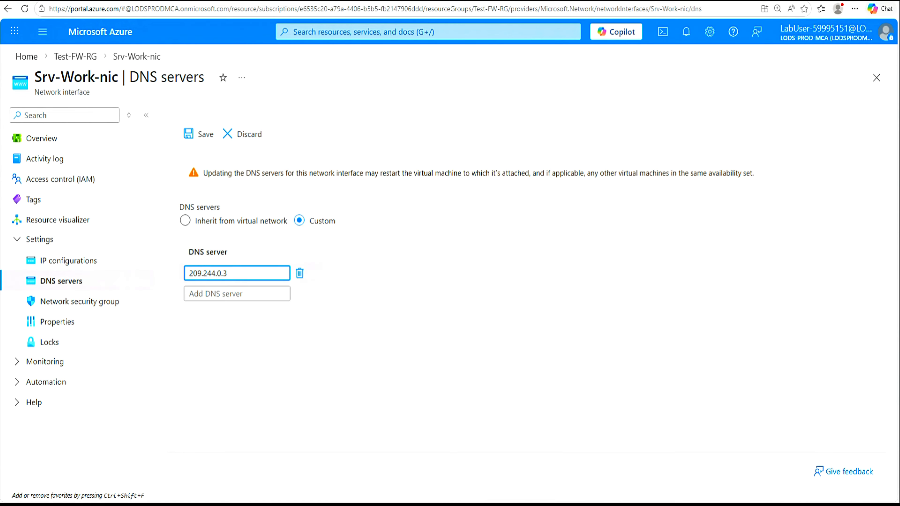
left_click(214, 295)
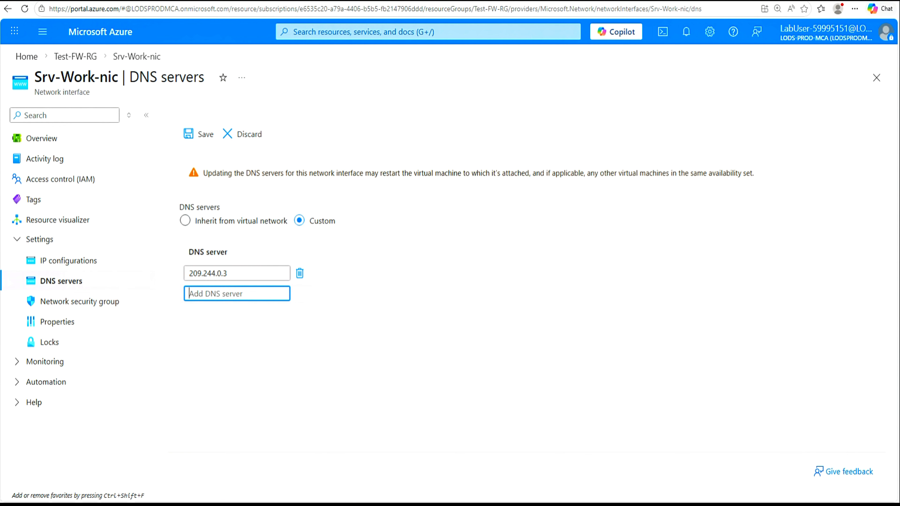
type("209.244.0.3")
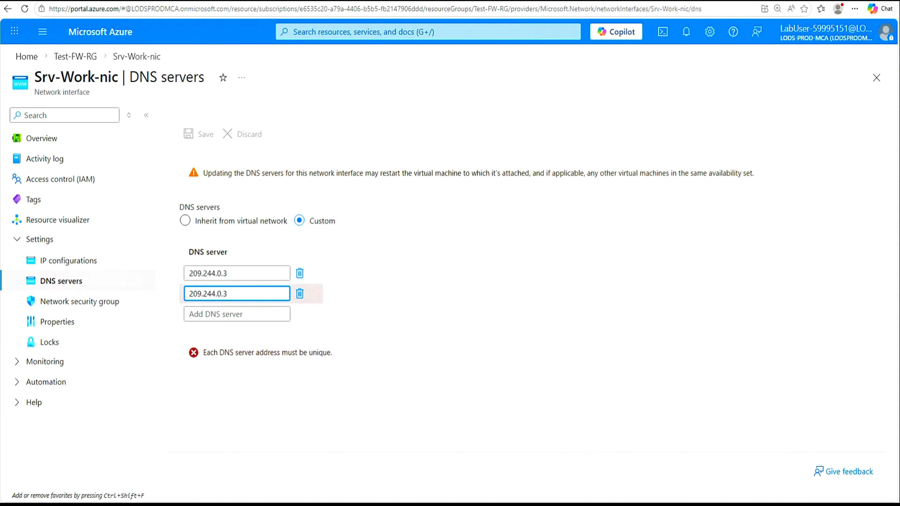
key("BackSpace")
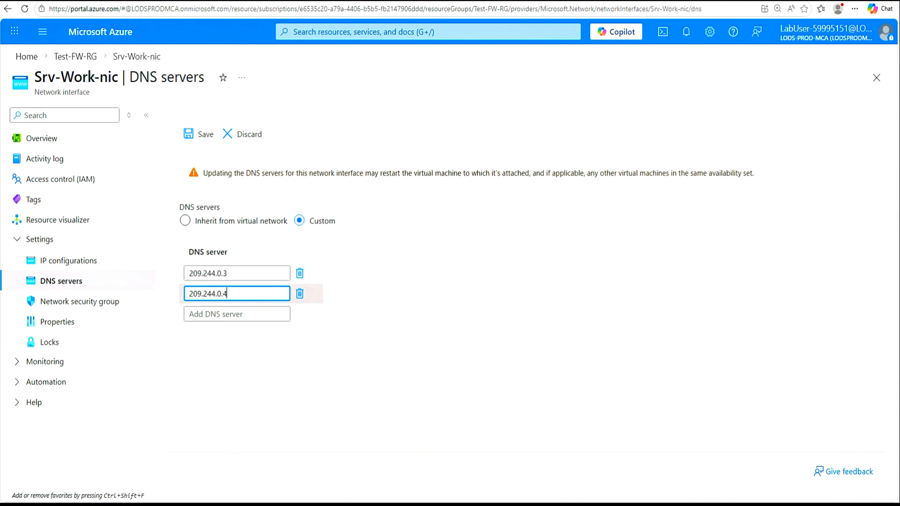
left_click(200, 134)
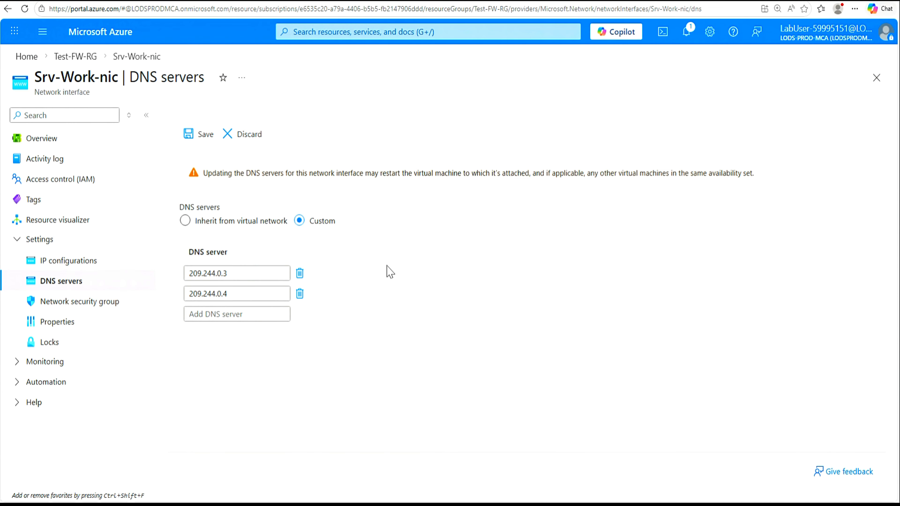
Step: From the Test-FW-RG resource group, restart the Srv-Work virtual machine and confirm
left_click(74, 58)
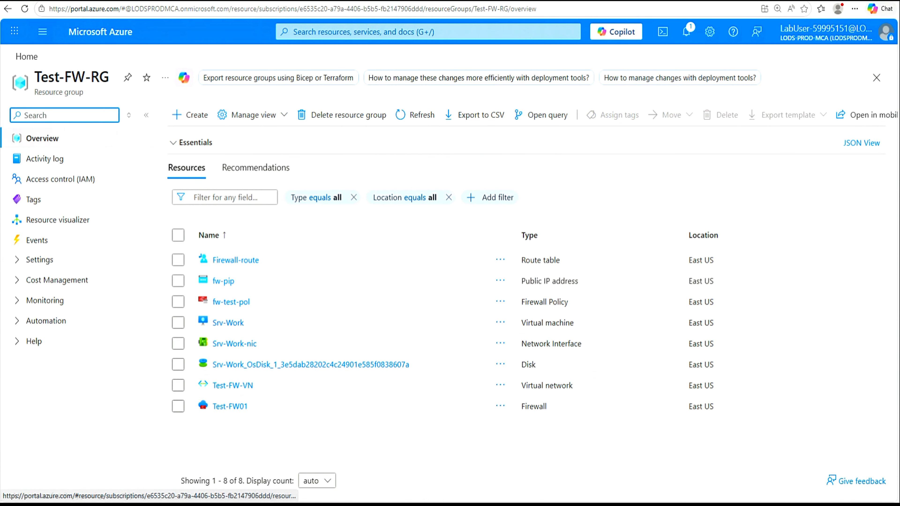
left_click(226, 325)
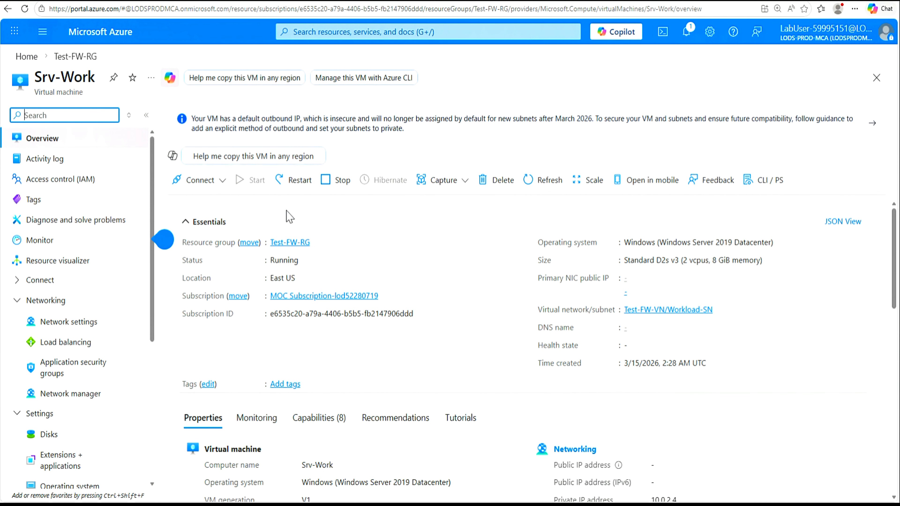
left_click(299, 182)
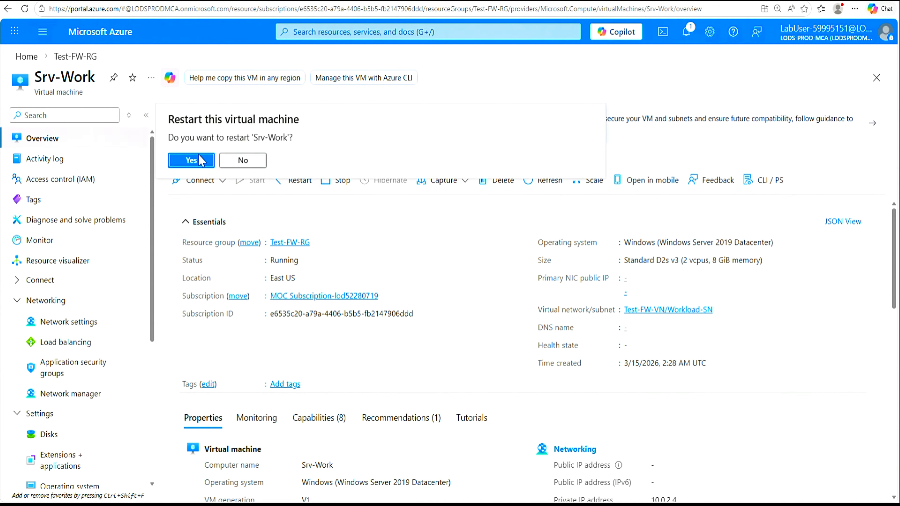
left_click(191, 161)
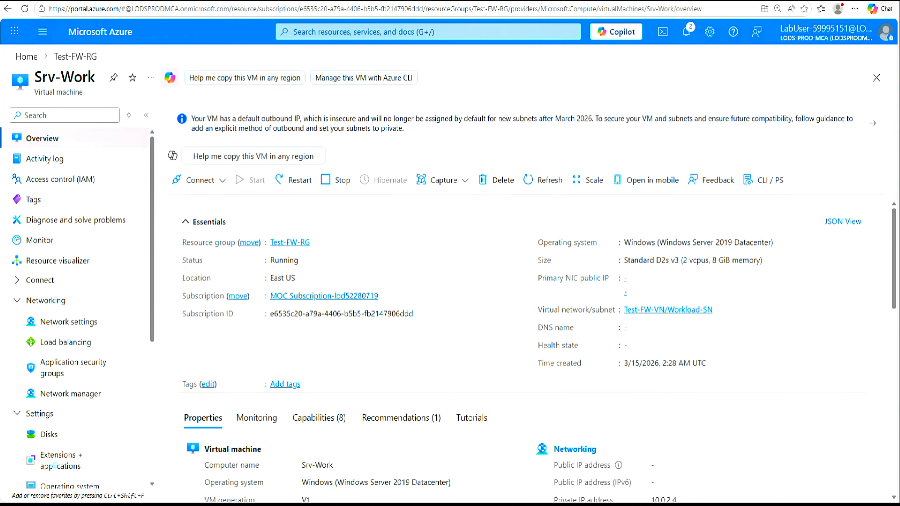
Step: Search for rdp and launch Remote Desktop Connection as administrator
left_click(395, 505)
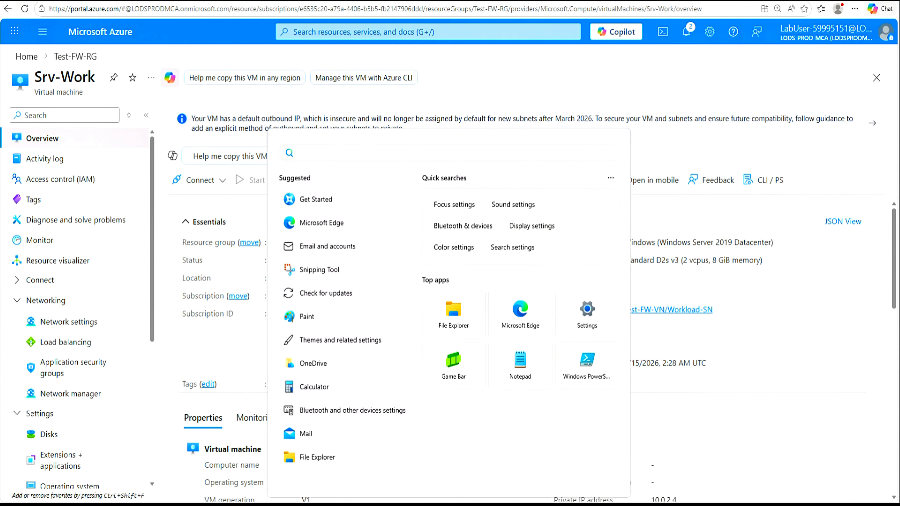
type("rdp")
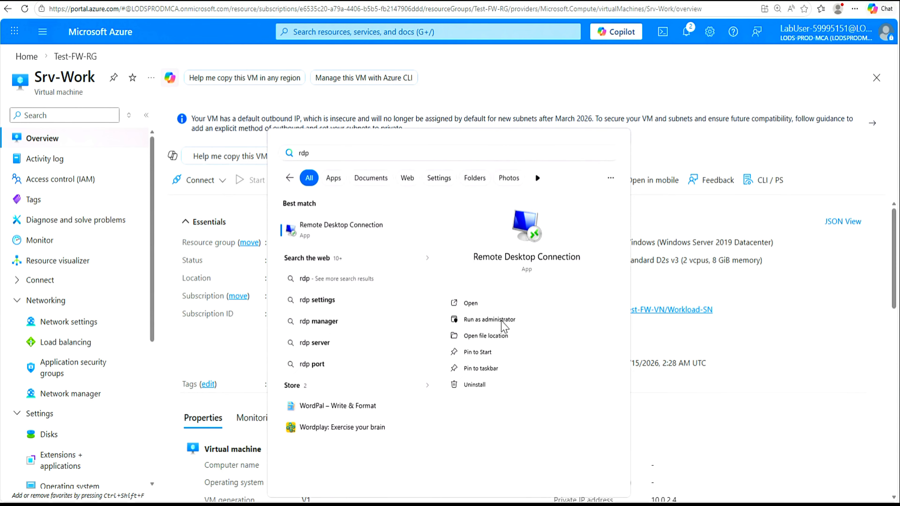
left_click(502, 321)
left_click(395, 329)
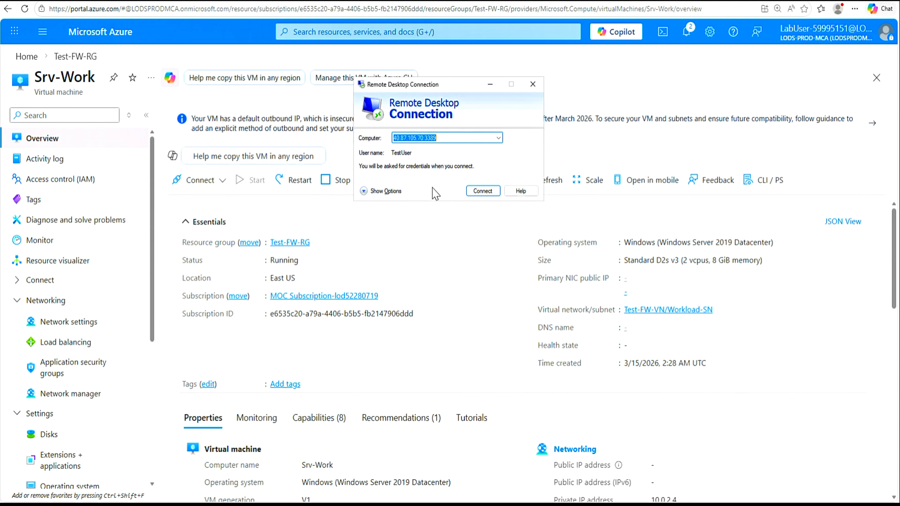
Step: Connect to the firewall's public address 40.87.105.70:3389, copied from the notes
left_click(428, 138)
mouse_move(508, 504)
left_click(500, 460)
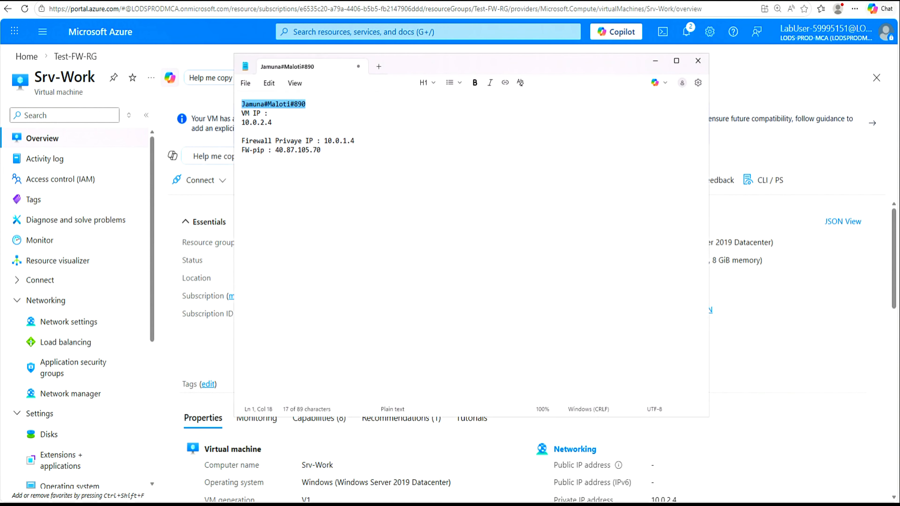
left_click(279, 150)
left_click_drag(321, 150, 279, 150)
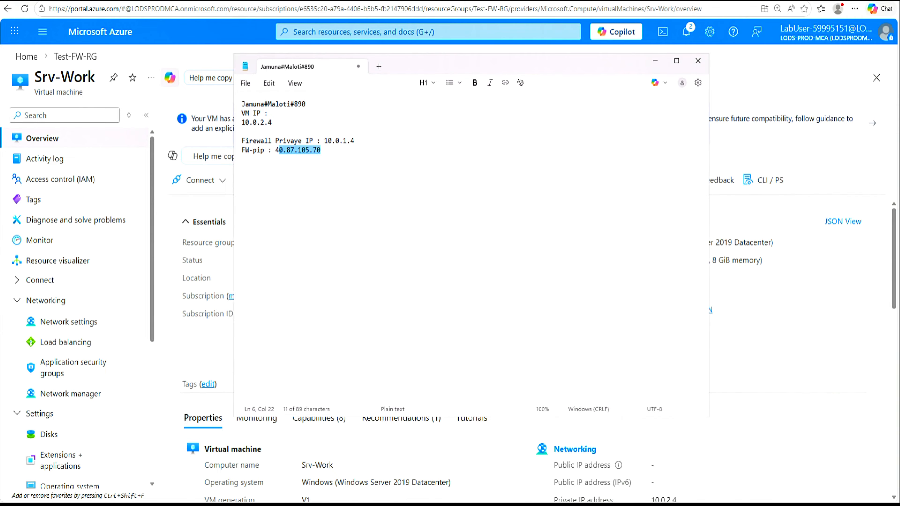
left_click(655, 61)
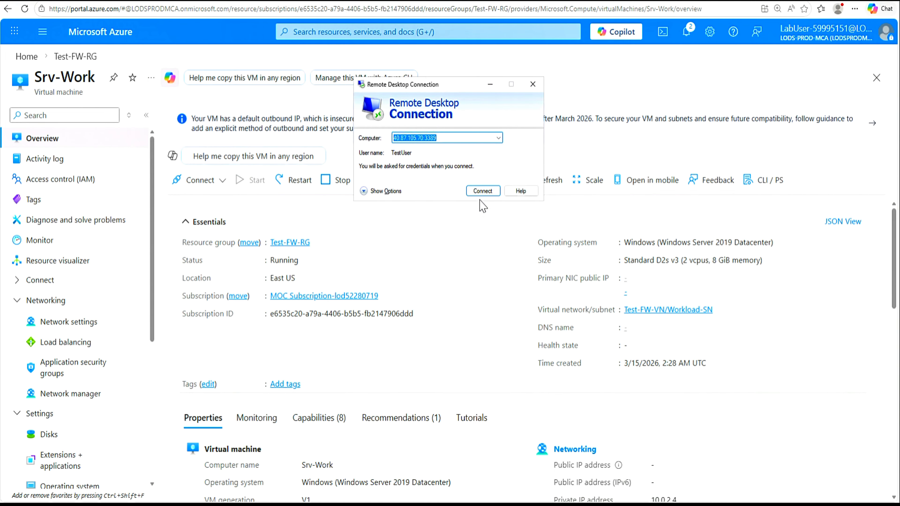
left_click(484, 193)
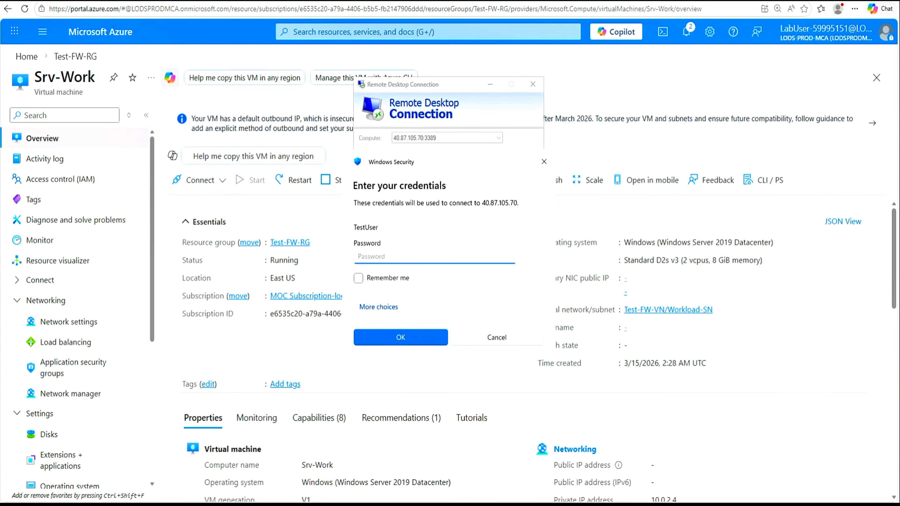
Step: Copy the saved password from the notes and paste it into the Password field
key("alt+Tab")
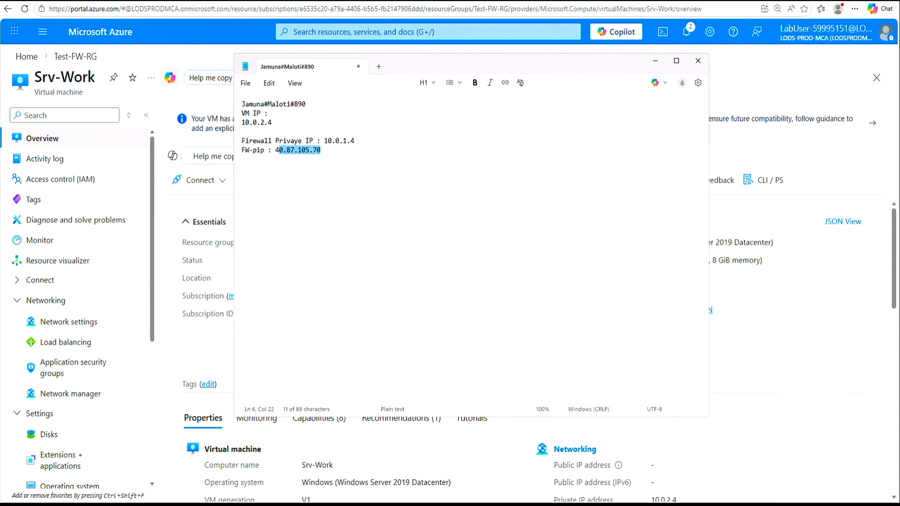
left_click_drag(306, 104, 241, 104)
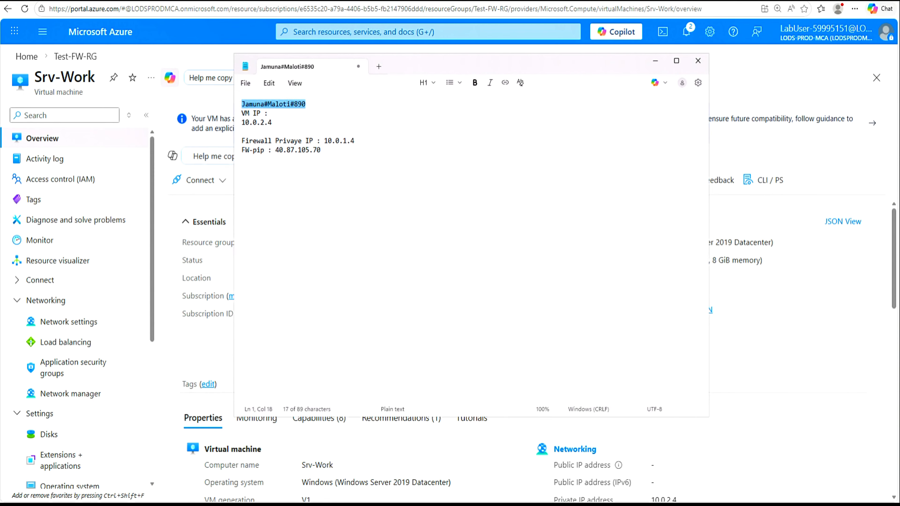
right_click(264, 108)
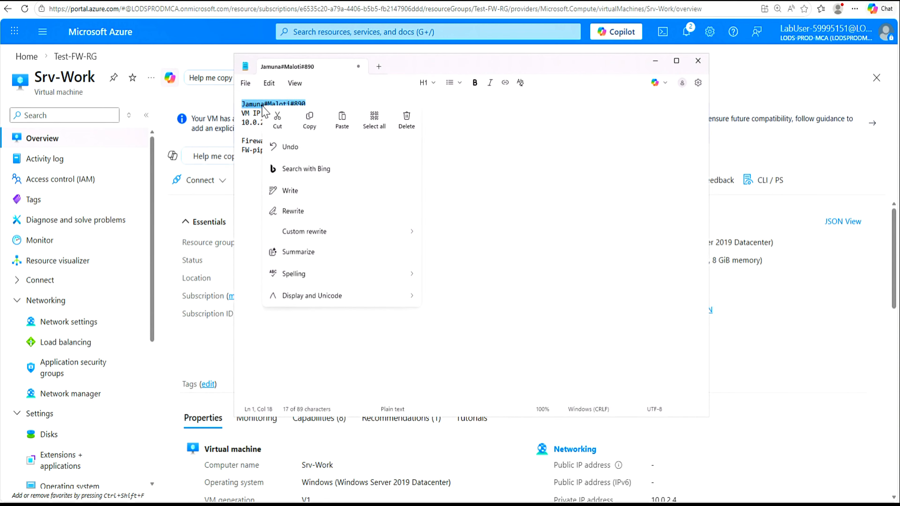
left_click(309, 124)
left_click(655, 60)
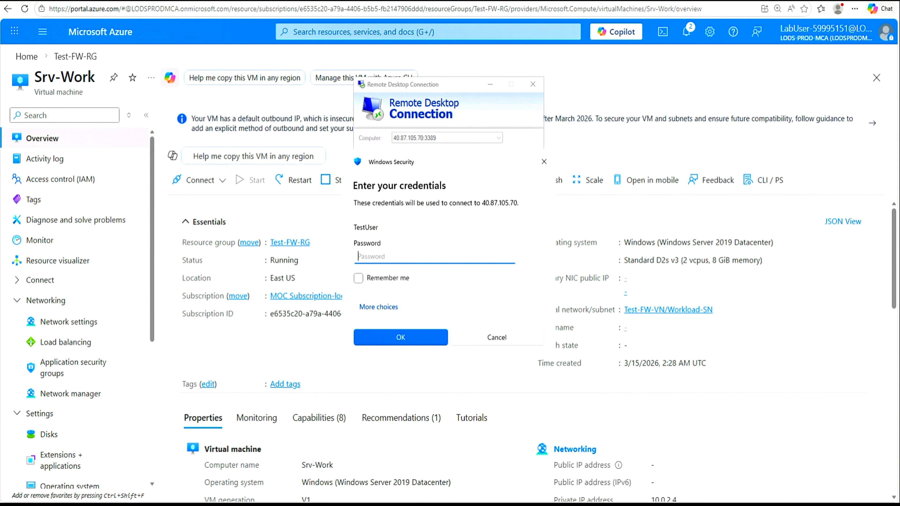
key("ctrl+v")
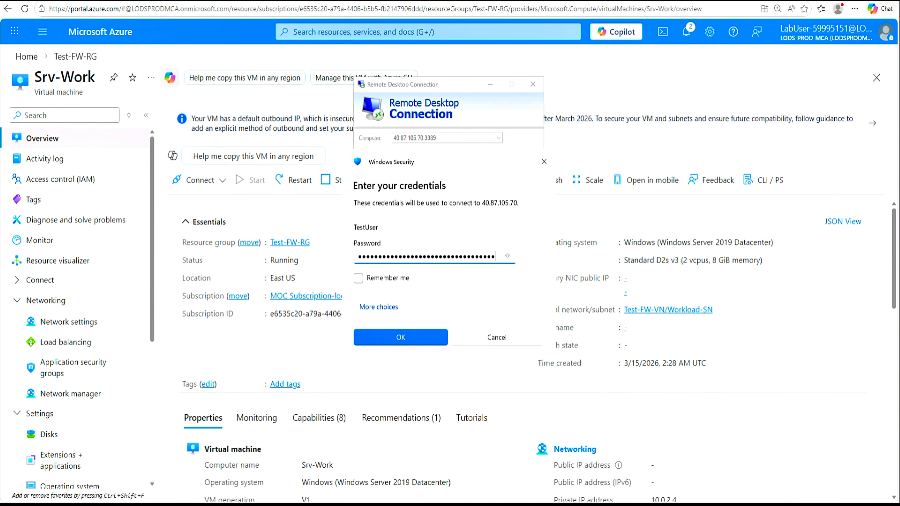
Step: Retype the correct account password, sign in, and accept the certificate warning
left_click(508, 257)
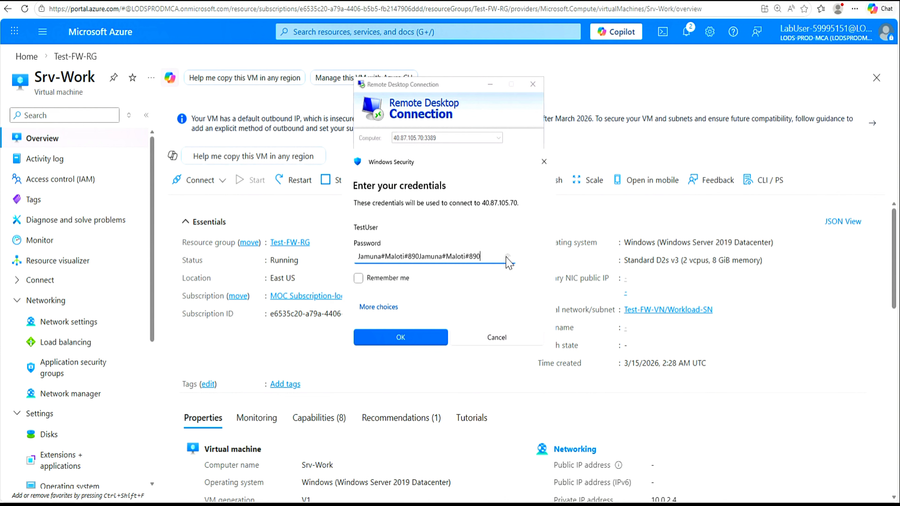
left_click_drag(496, 256, 339, 254)
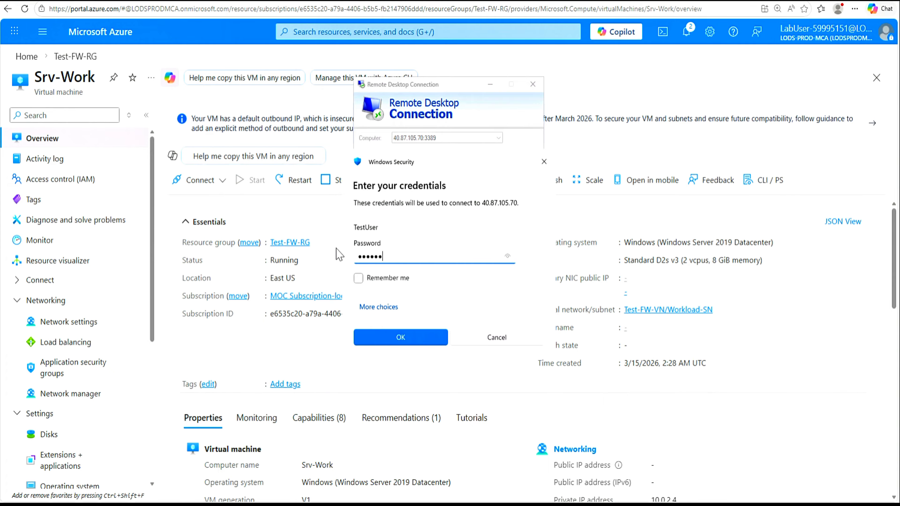
left_click(390, 339)
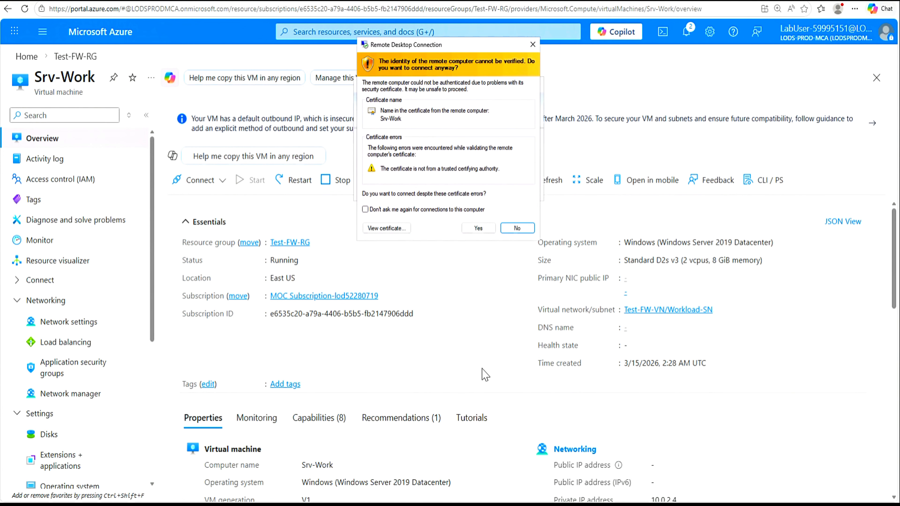
left_click(478, 228)
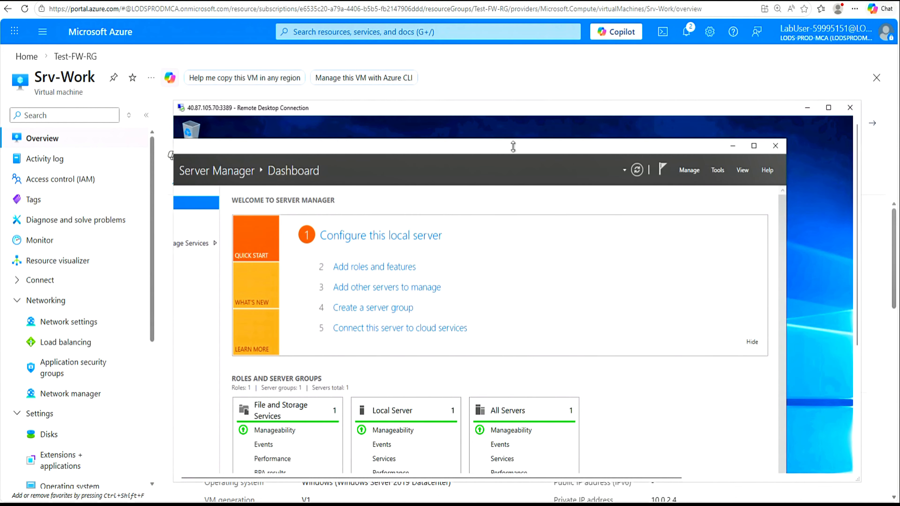
Step: Close Server Manager on the remote server and launch Microsoft Edge
left_click_drag(519, 150, 586, 148)
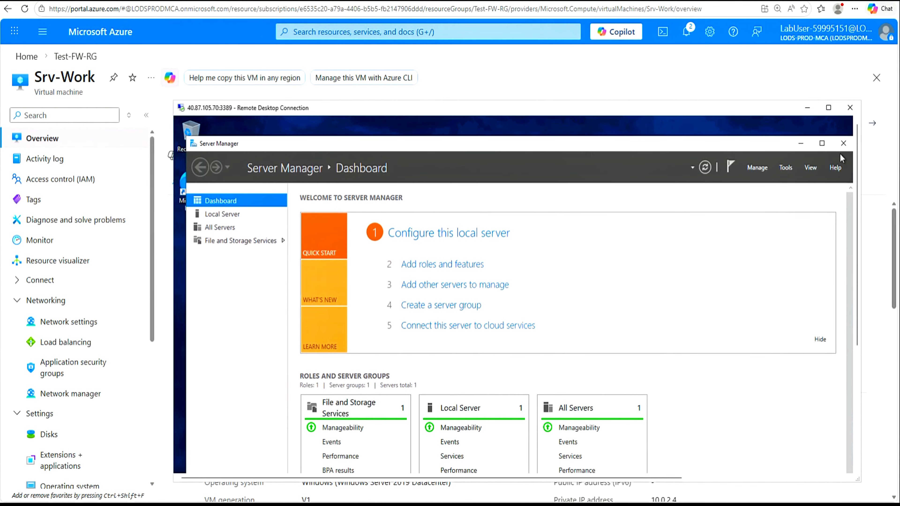
left_click(843, 143)
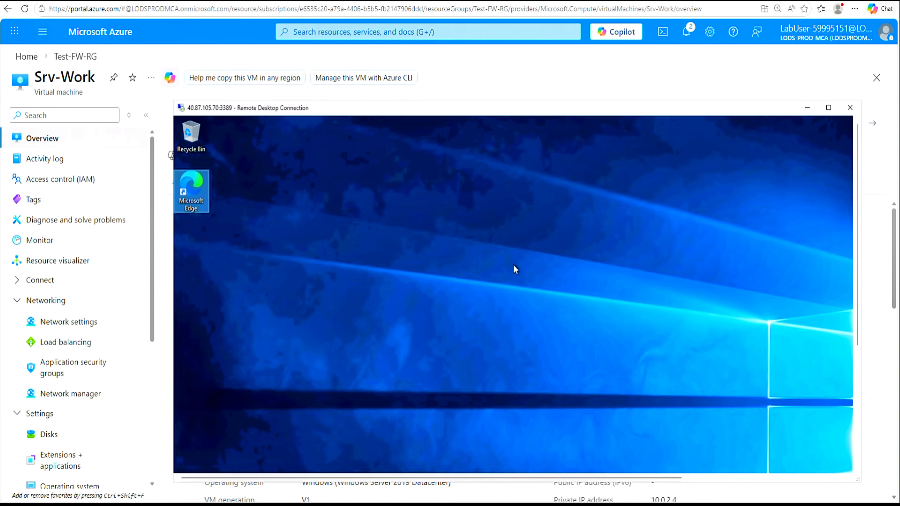
left_click(514, 265)
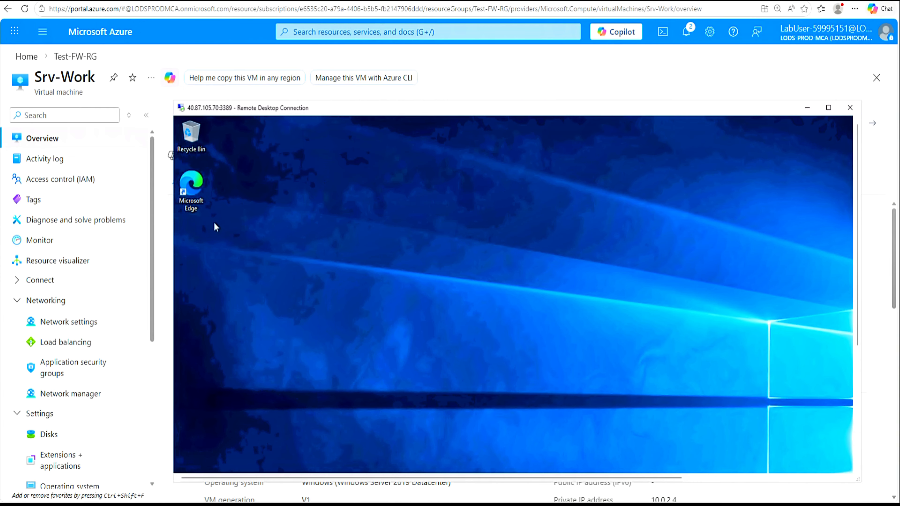
left_click(193, 192)
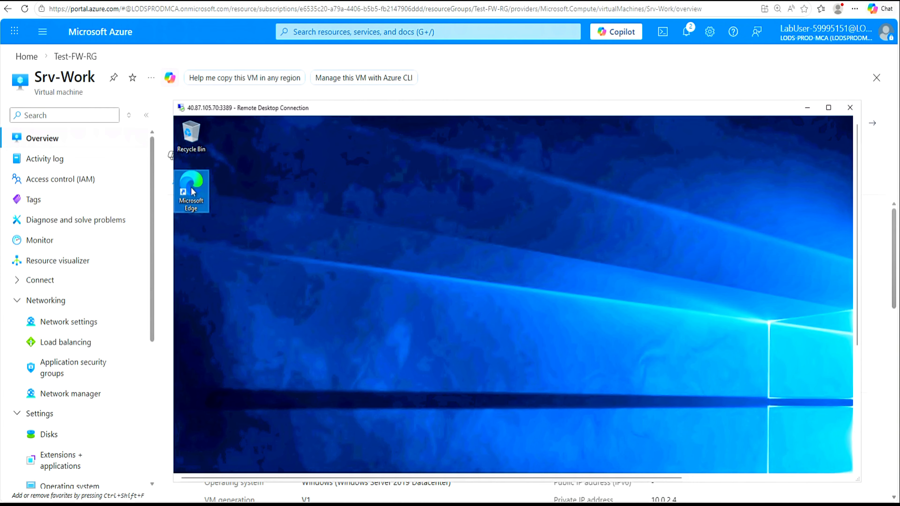
double_click(193, 193)
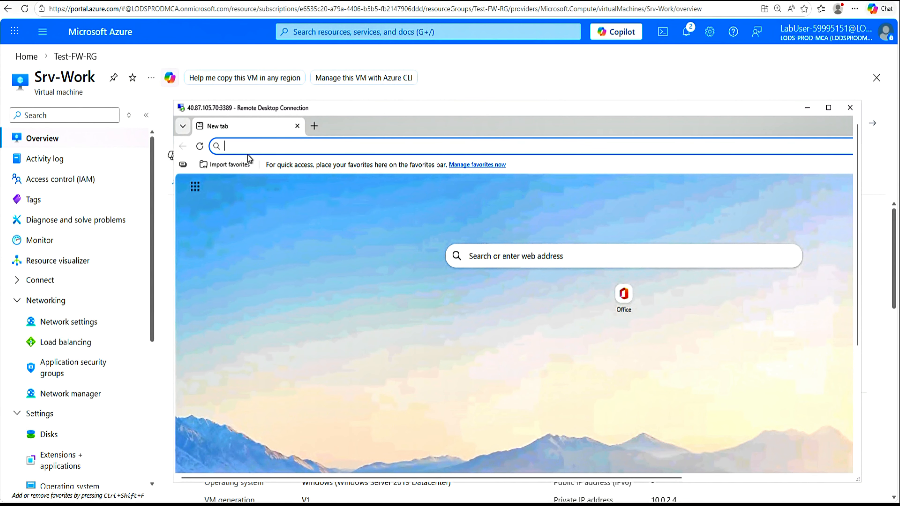
type("www.googlr")
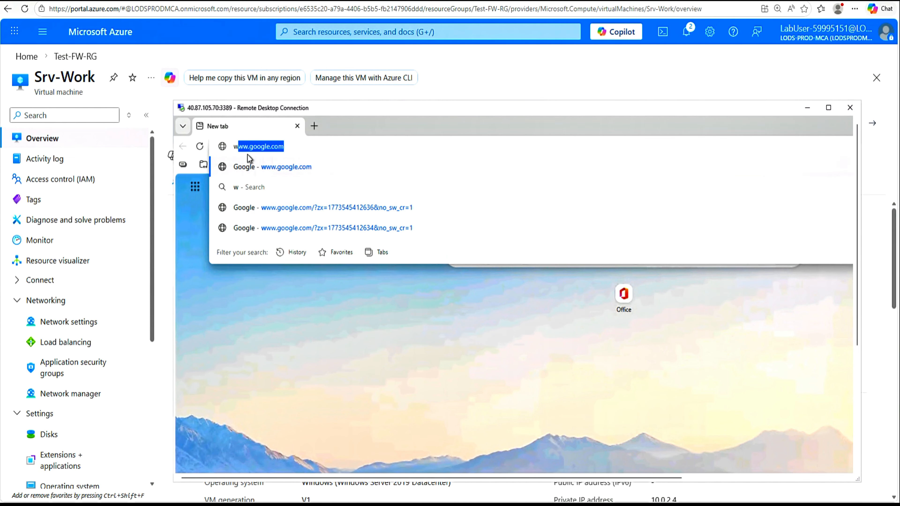
type(".com")
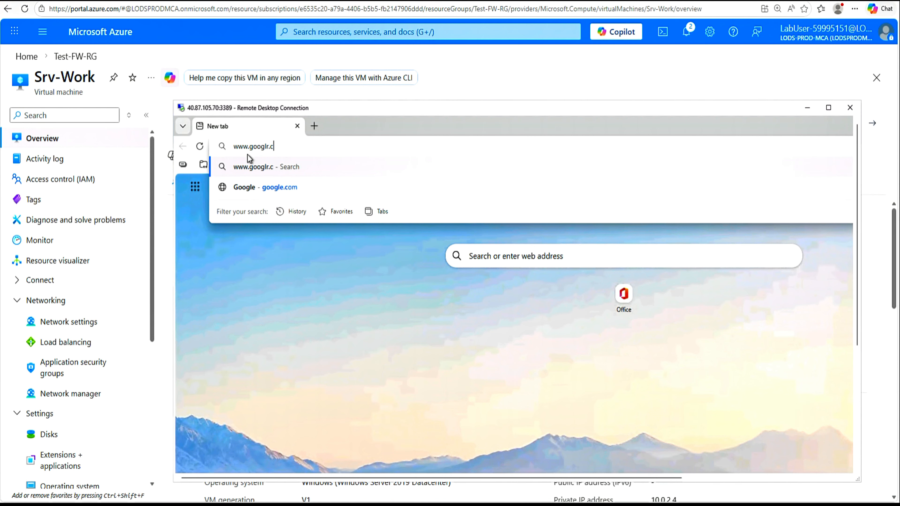
key("BackSpace")
key("BackSpace")
key("BackSpace")
key("BackSpace")
key("BackSpace")
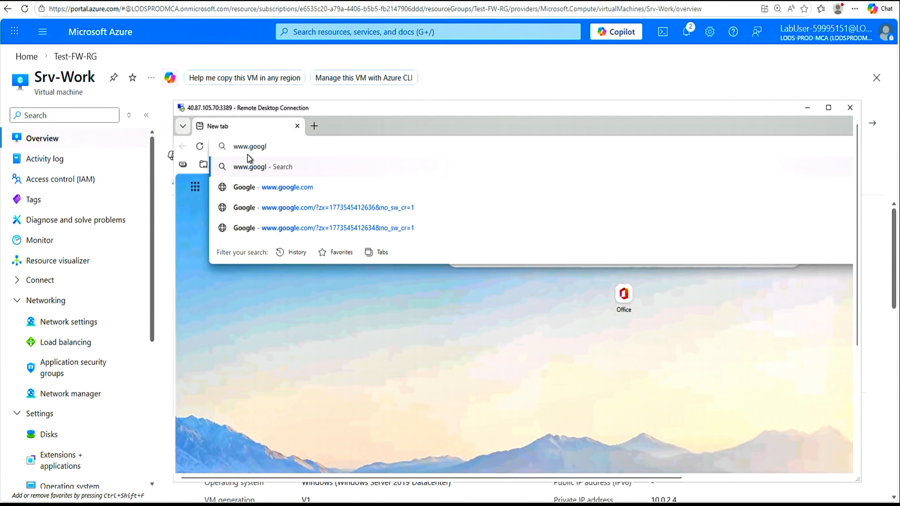
left_click(275, 188)
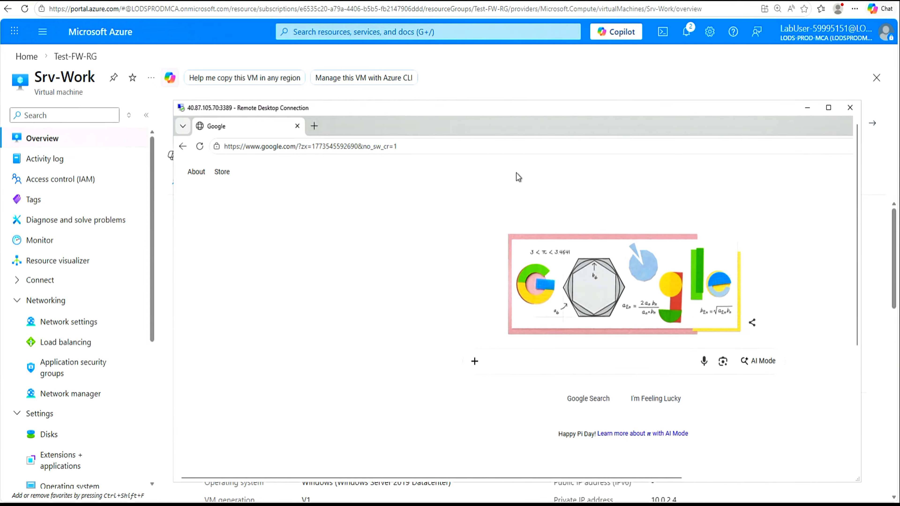
left_click(313, 127)
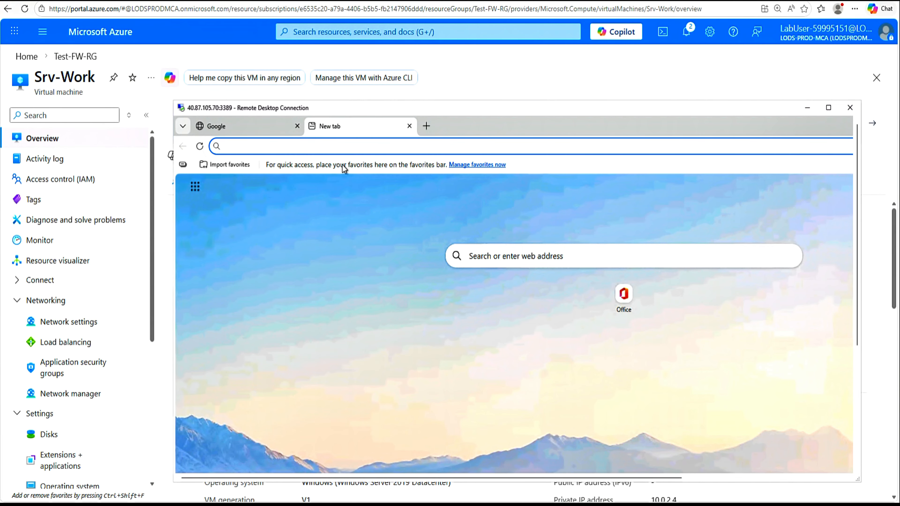
type("www.microsoft")
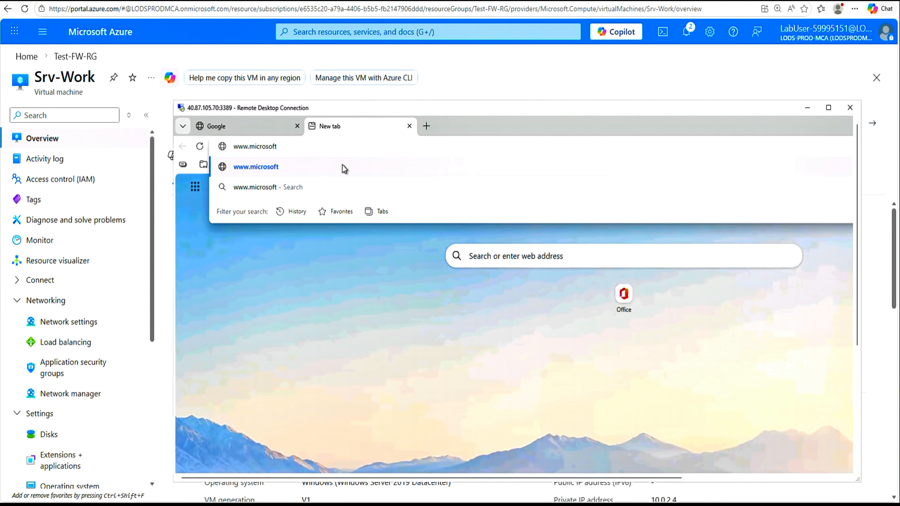
type(".com")
key("Return")
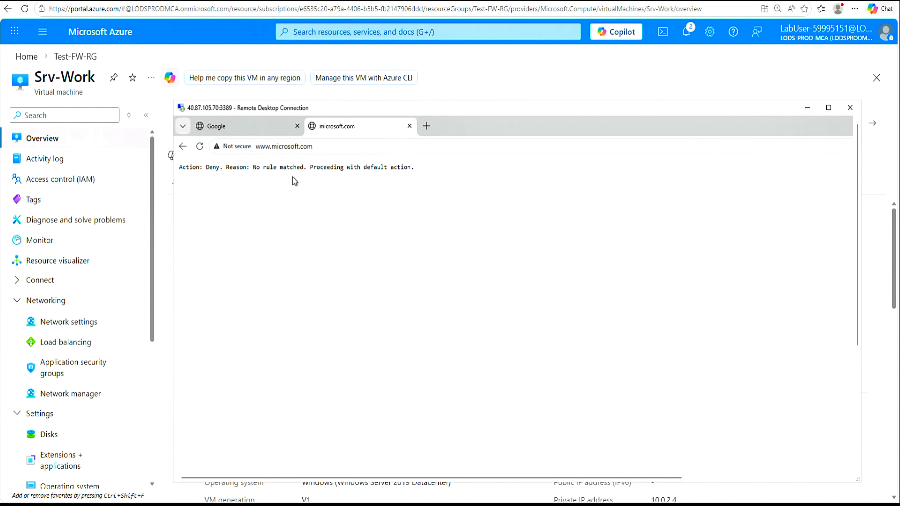